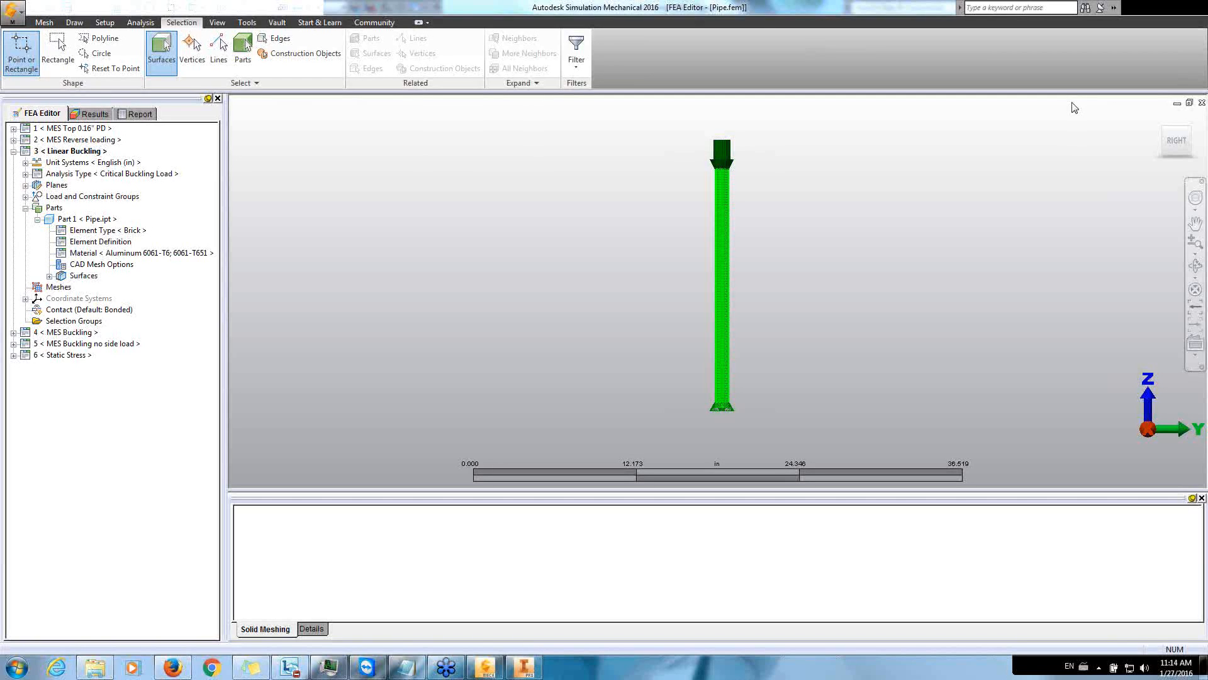
# Switch to Inventor and launch the active Pipe.ipt model in Simulation Mechanical 2016, importing its work points
pyautogui.click(525, 670)
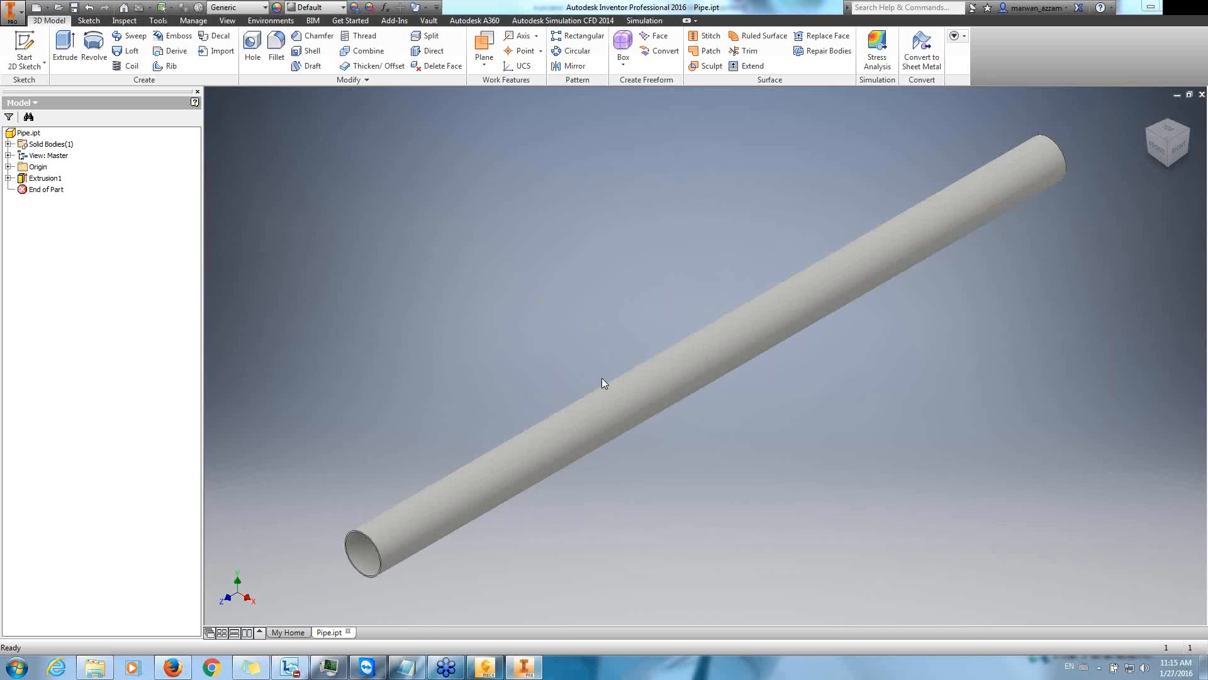
pyautogui.scroll(5, 394, 422)
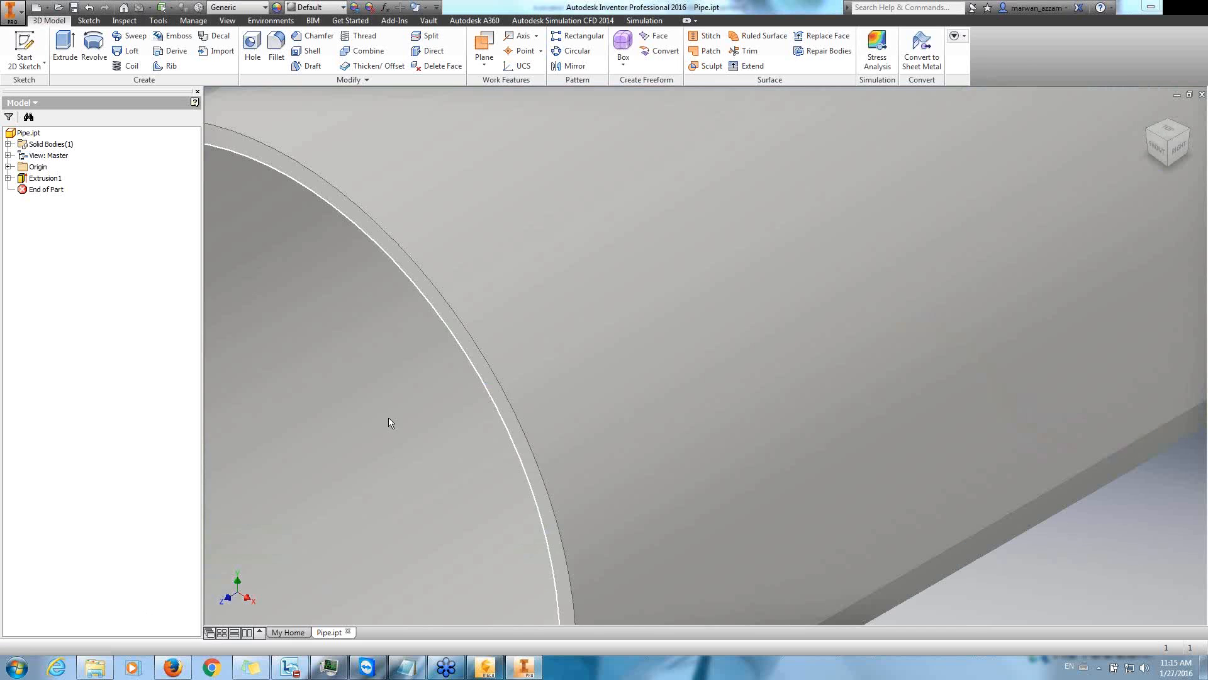
pyautogui.scroll(-5, 447, 360)
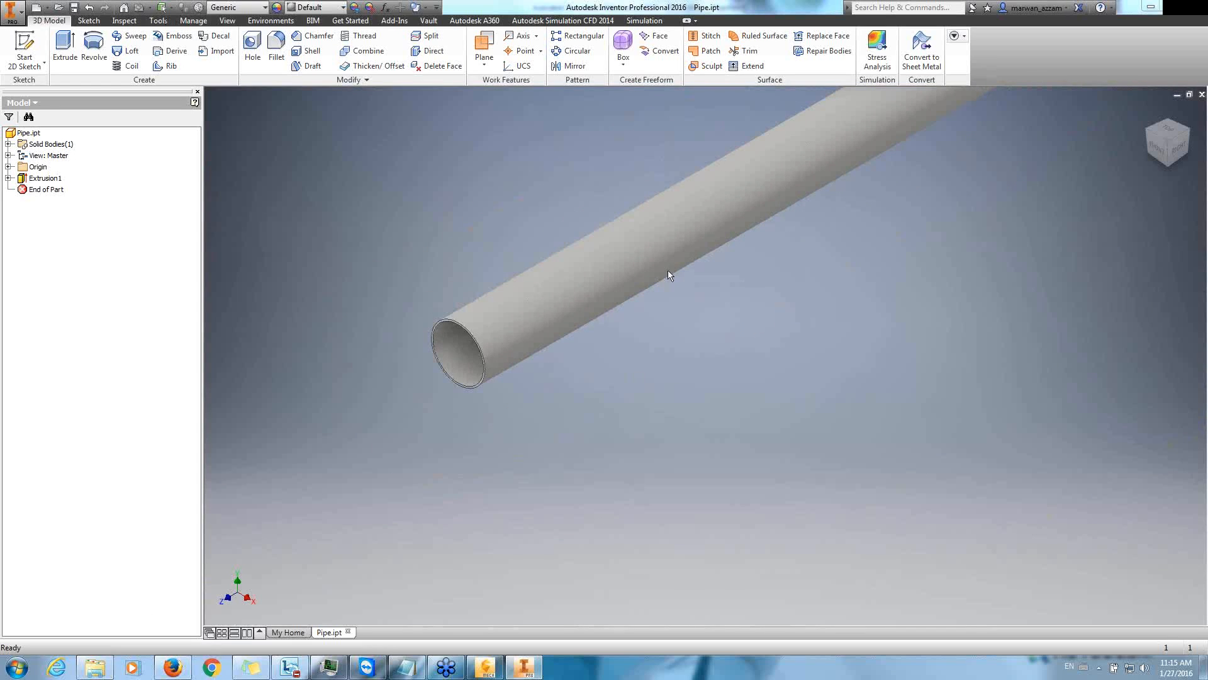
pyautogui.click(655, 19)
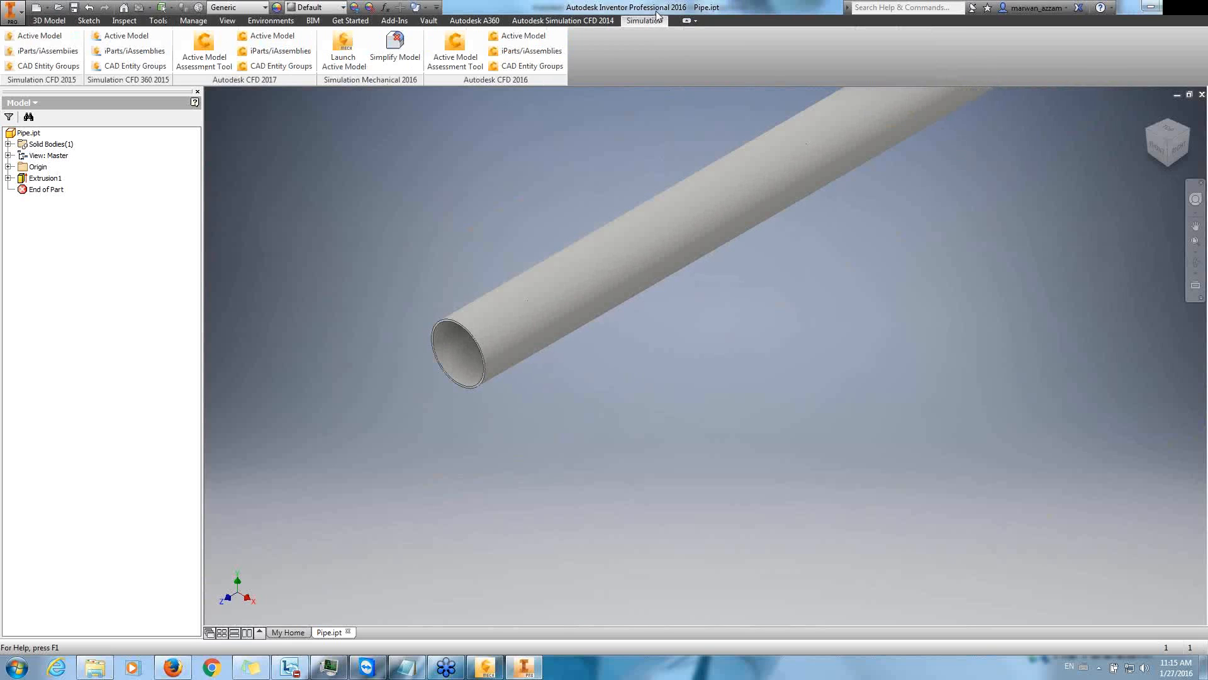
pyautogui.click(347, 49)
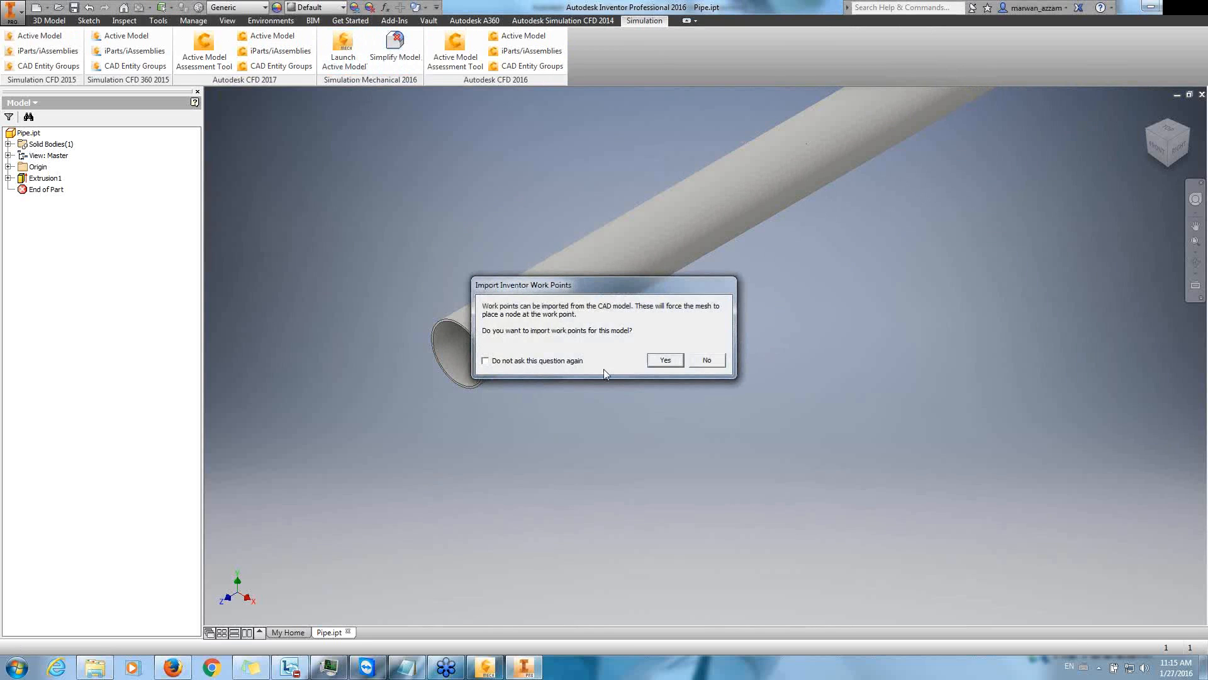
pyautogui.click(662, 361)
pyautogui.click(662, 361)
pyautogui.click(662, 361)
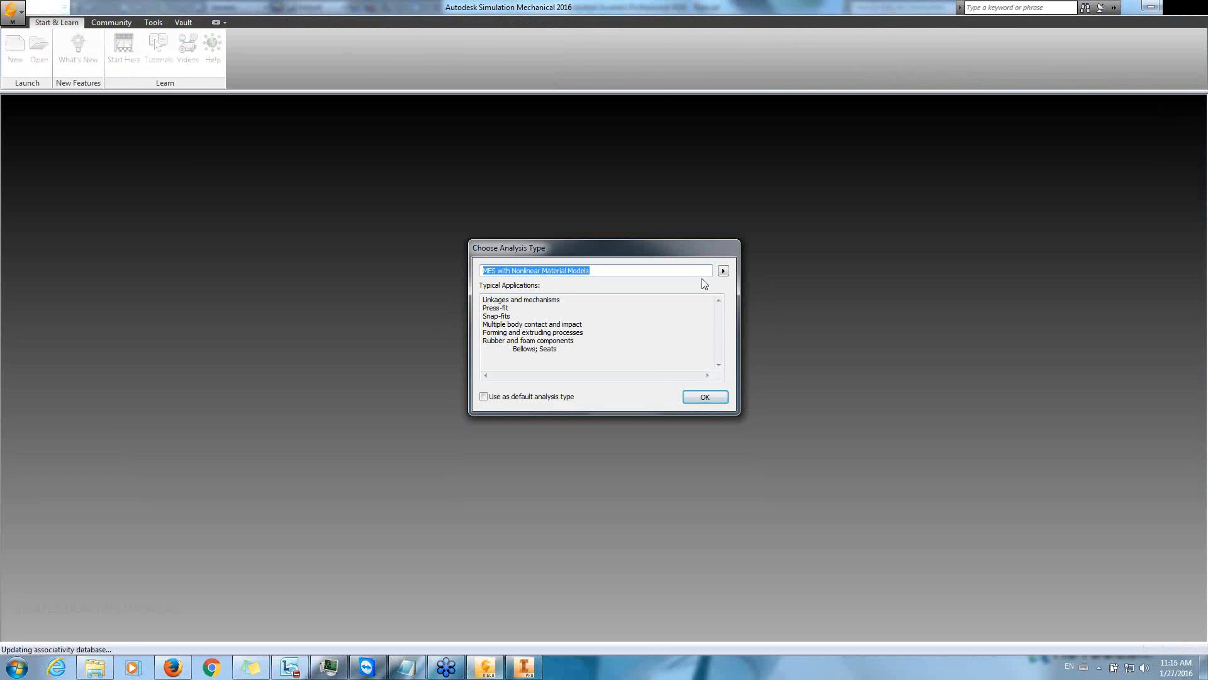
# Choose the linear Critical Buckling Load analysis type for the imported model and import its CAD part names
pyautogui.click(723, 270)
pyautogui.moveTo(764, 275)
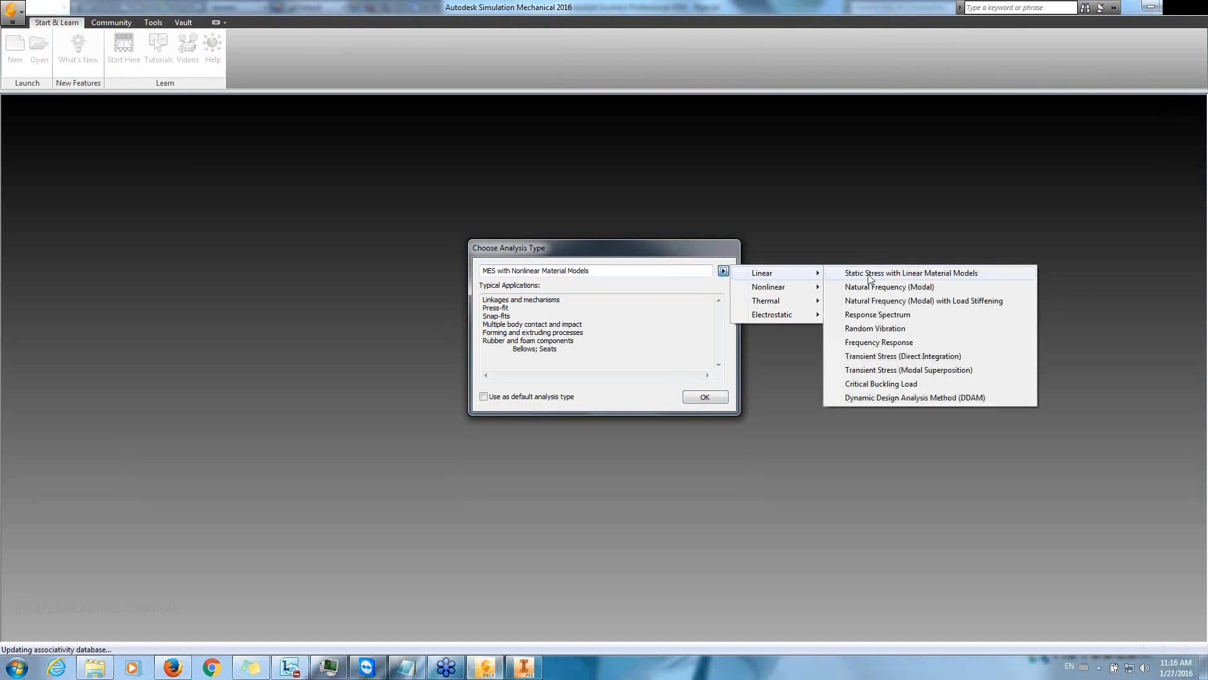
pyautogui.click(955, 383)
pyautogui.click(705, 397)
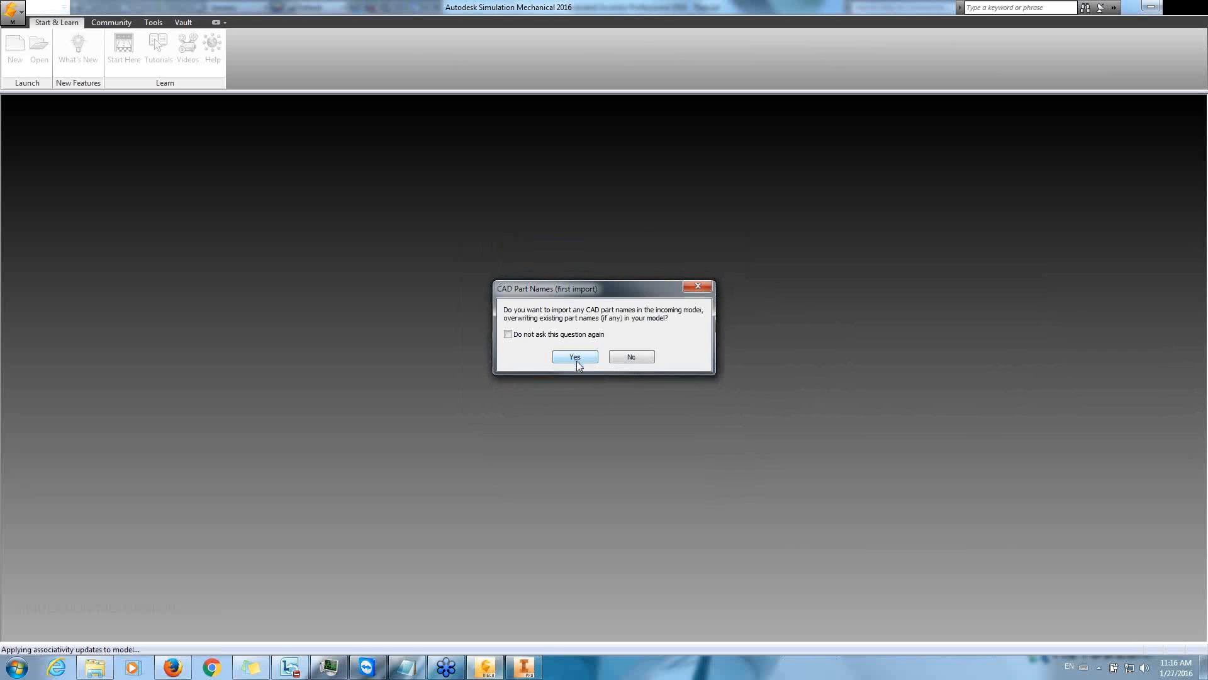
pyautogui.click(575, 357)
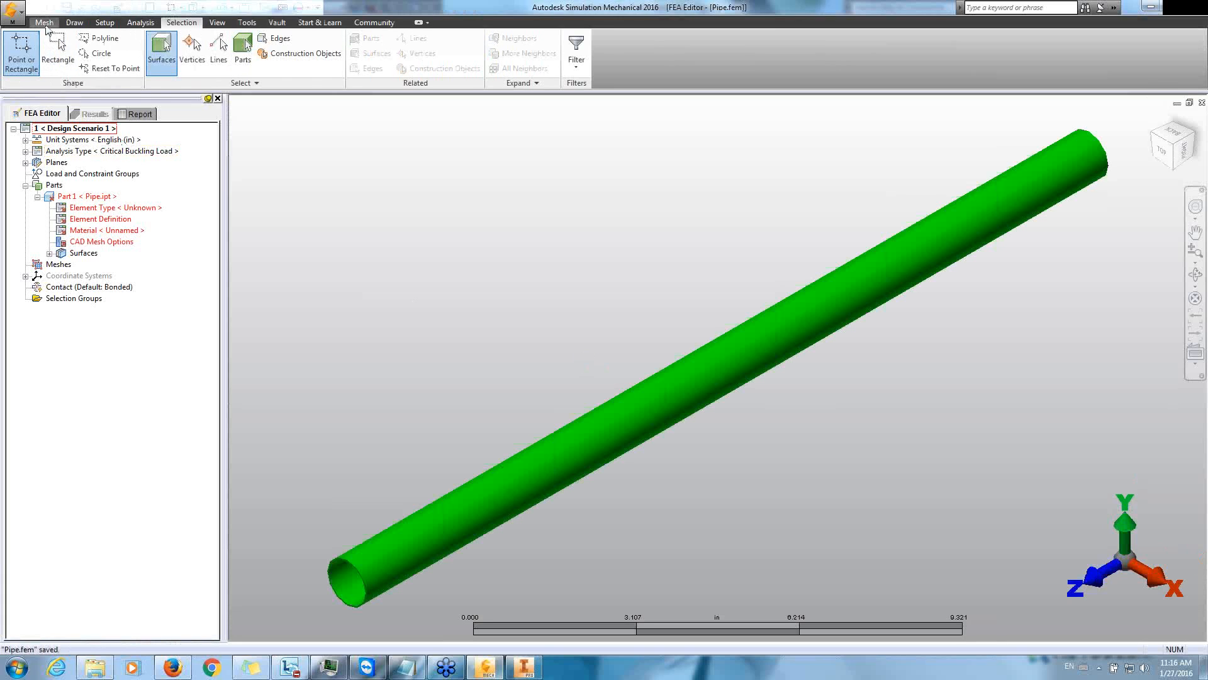
# Turn off the automatic geometry-based mesh size function and set the solid mesh type to bricks and wedges for thin parts
pyautogui.click(45, 24)
pyautogui.click(54, 51)
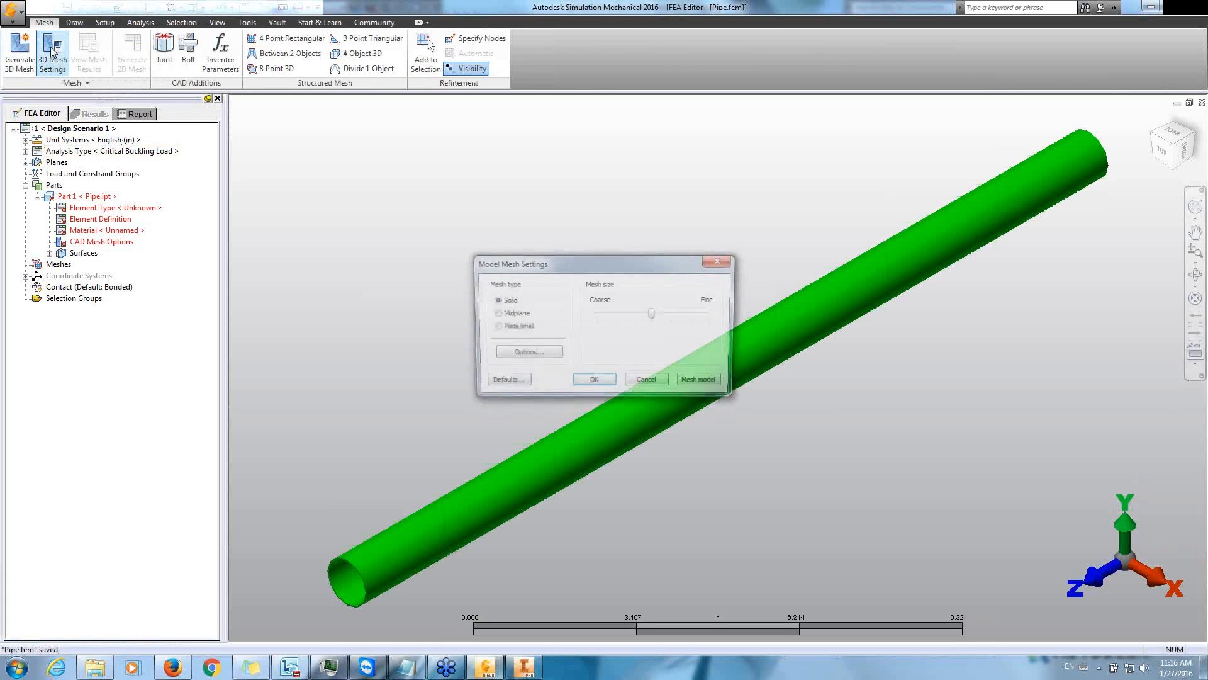
pyautogui.click(523, 355)
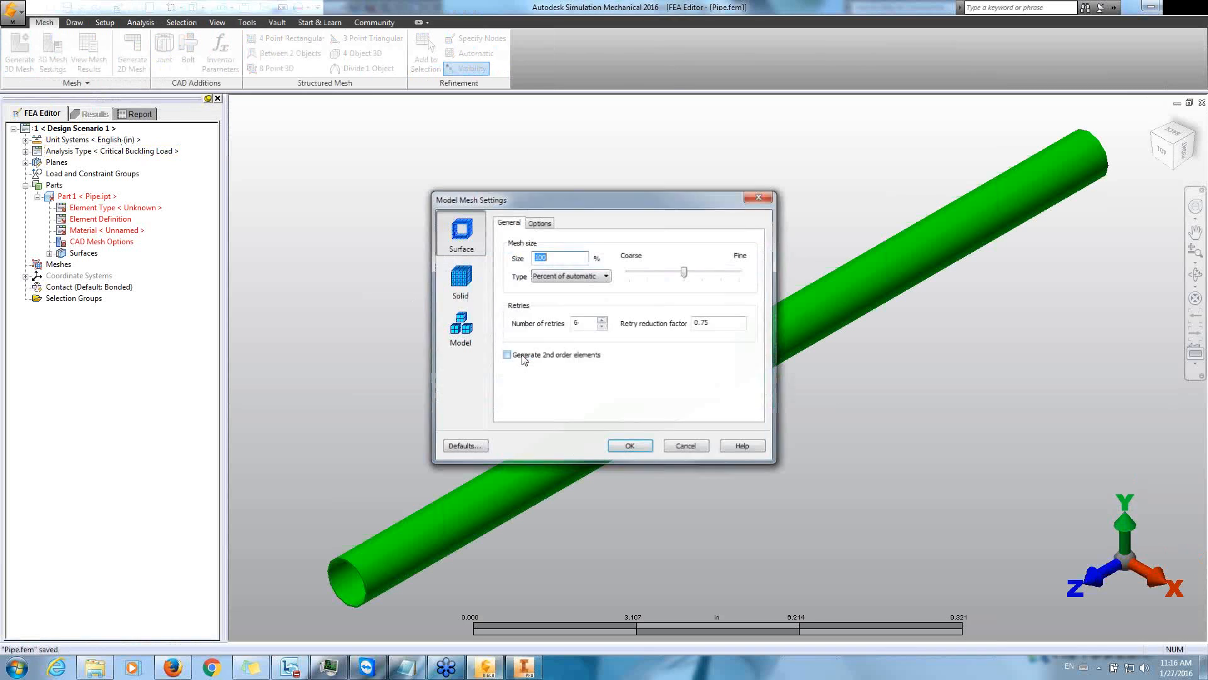
pyautogui.click(465, 327)
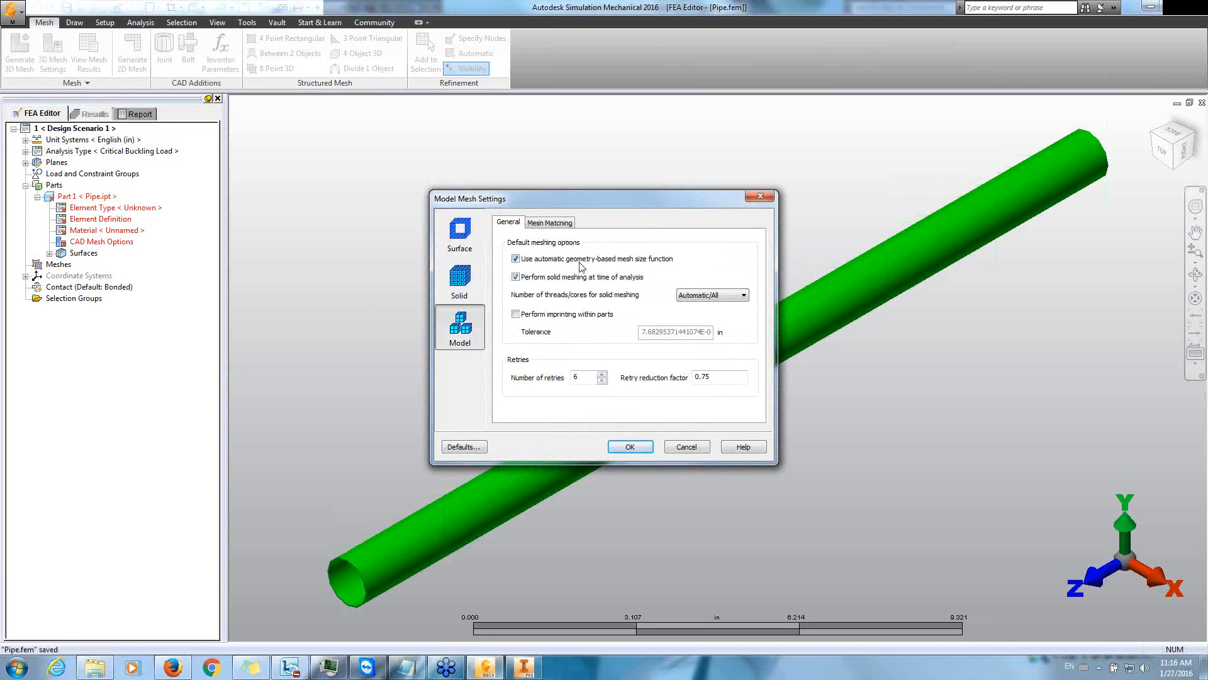
pyautogui.click(516, 258)
pyautogui.click(473, 293)
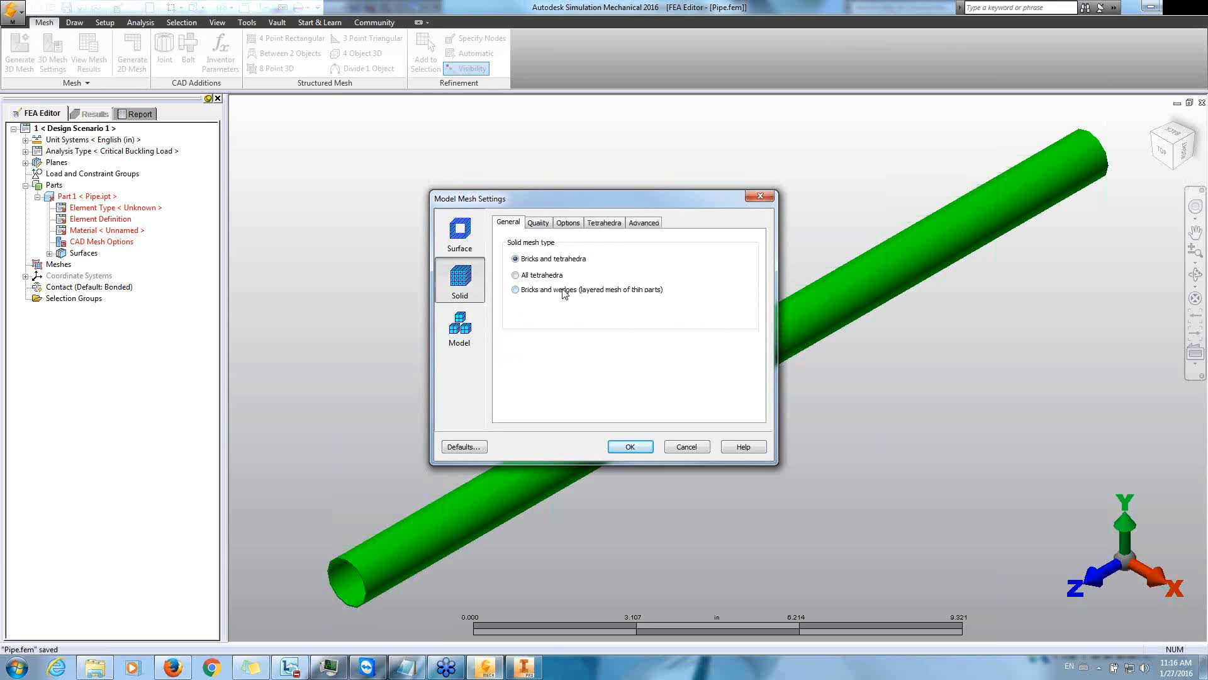
pyautogui.click(517, 291)
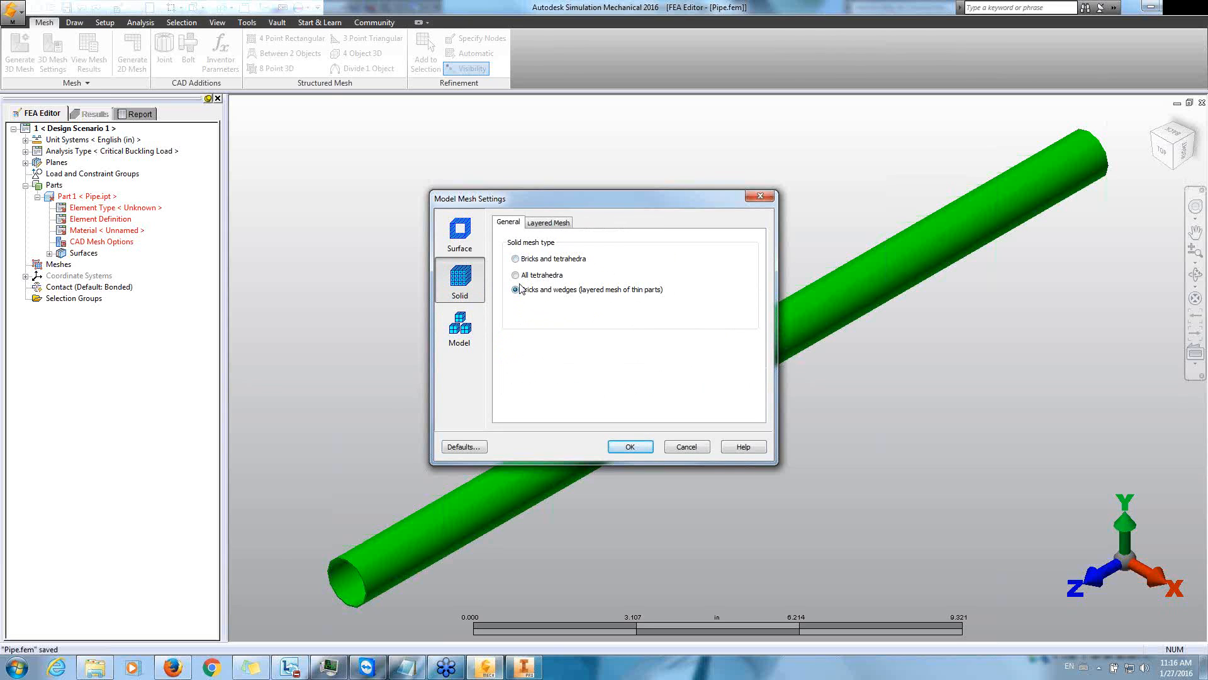
# Set the surface mesh size to 140% of automatic and mesh the pipe without viewing the meshing results
pyautogui.click(460, 245)
pyautogui.write('140')
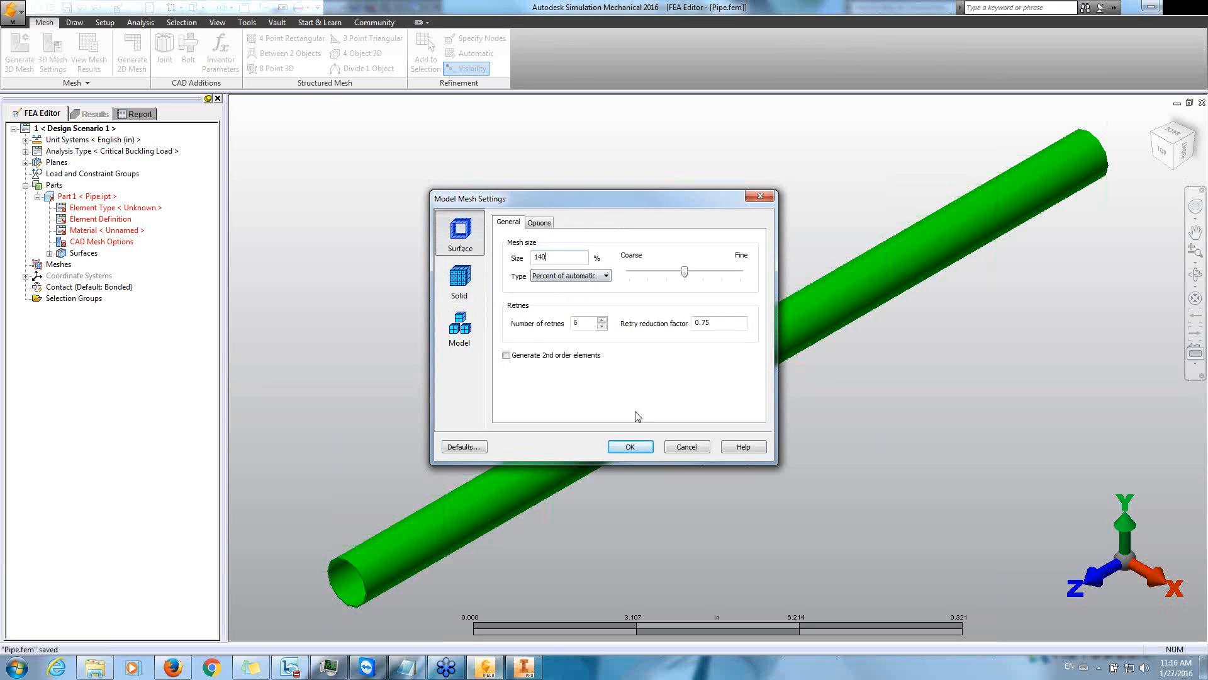
pyautogui.click(637, 447)
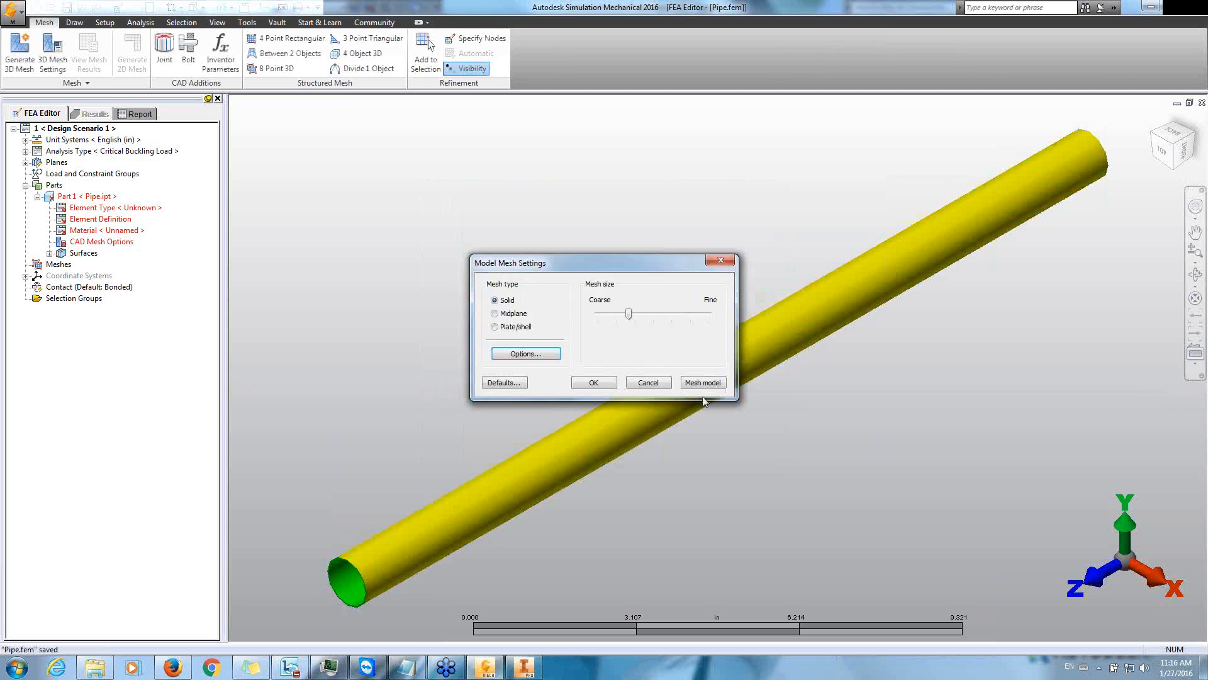
pyautogui.click(703, 386)
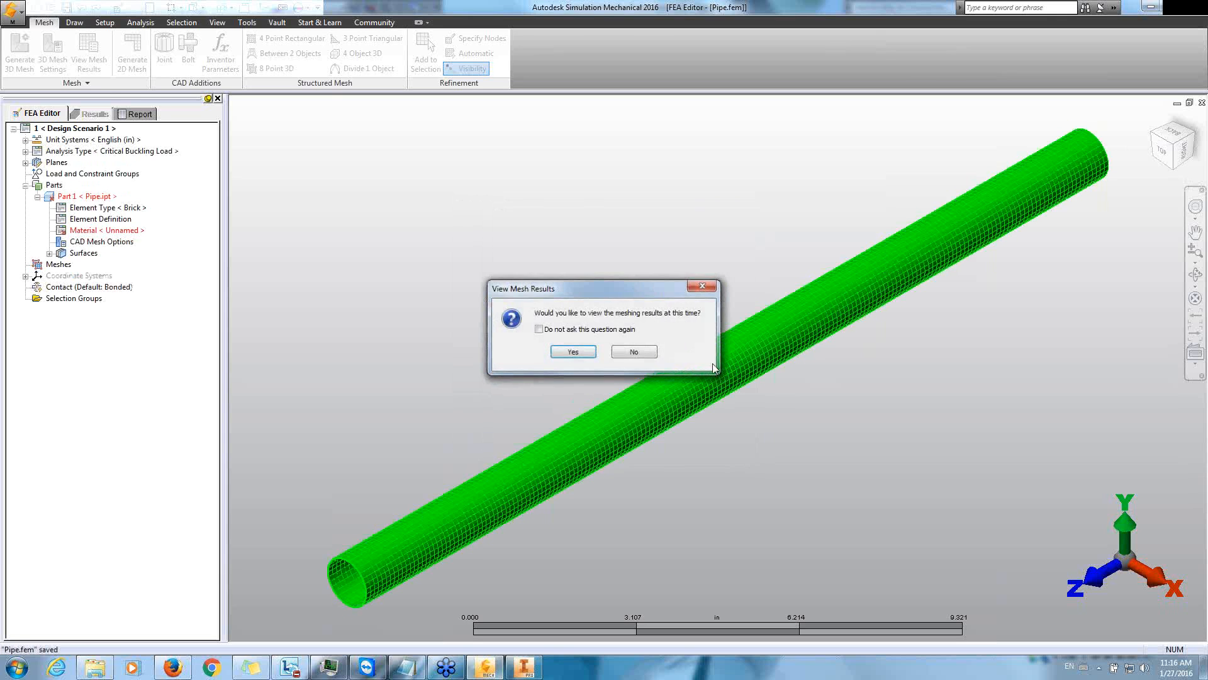
pyautogui.click(641, 353)
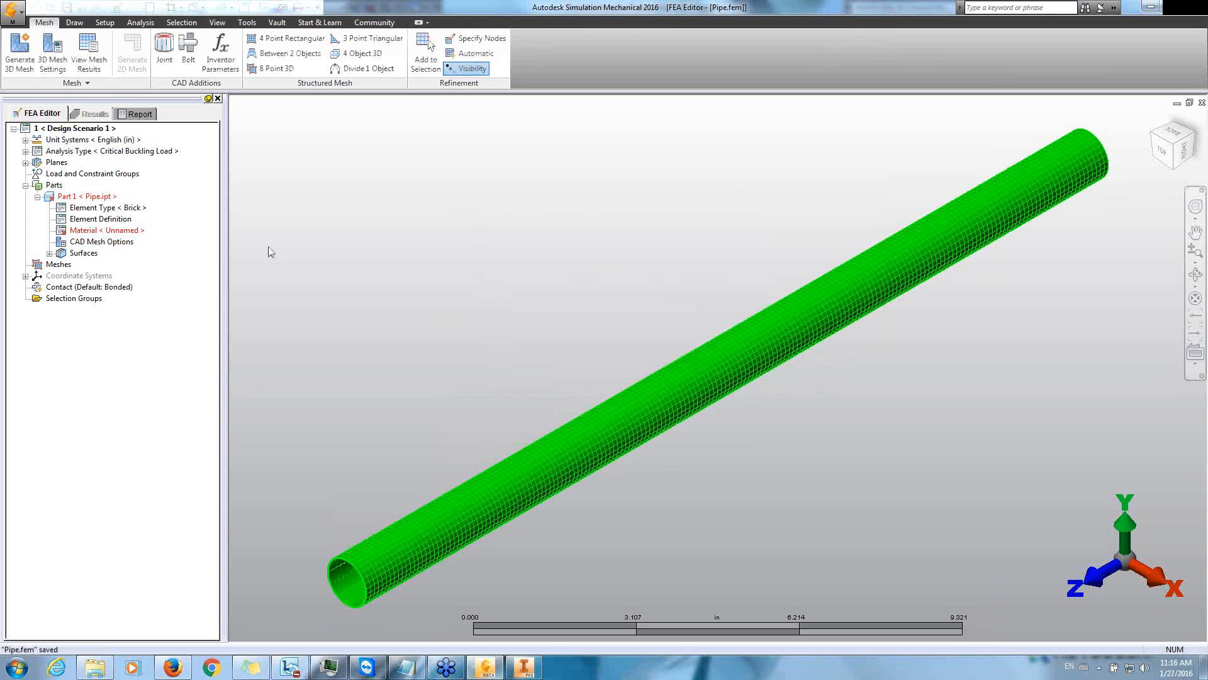
# Assign the Aluminum 6061-T6; 6061-T651 material from the Autodesk Simulation Material Library to the pipe
pyautogui.rightClick(133, 231)
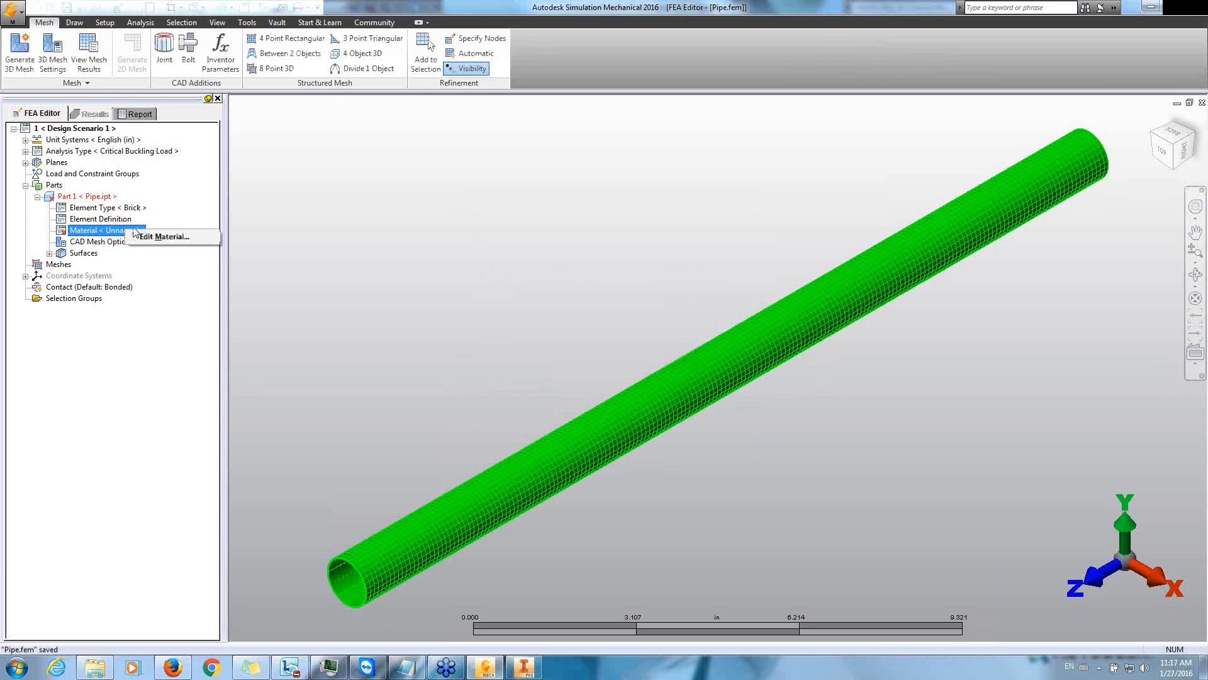
pyautogui.click(189, 237)
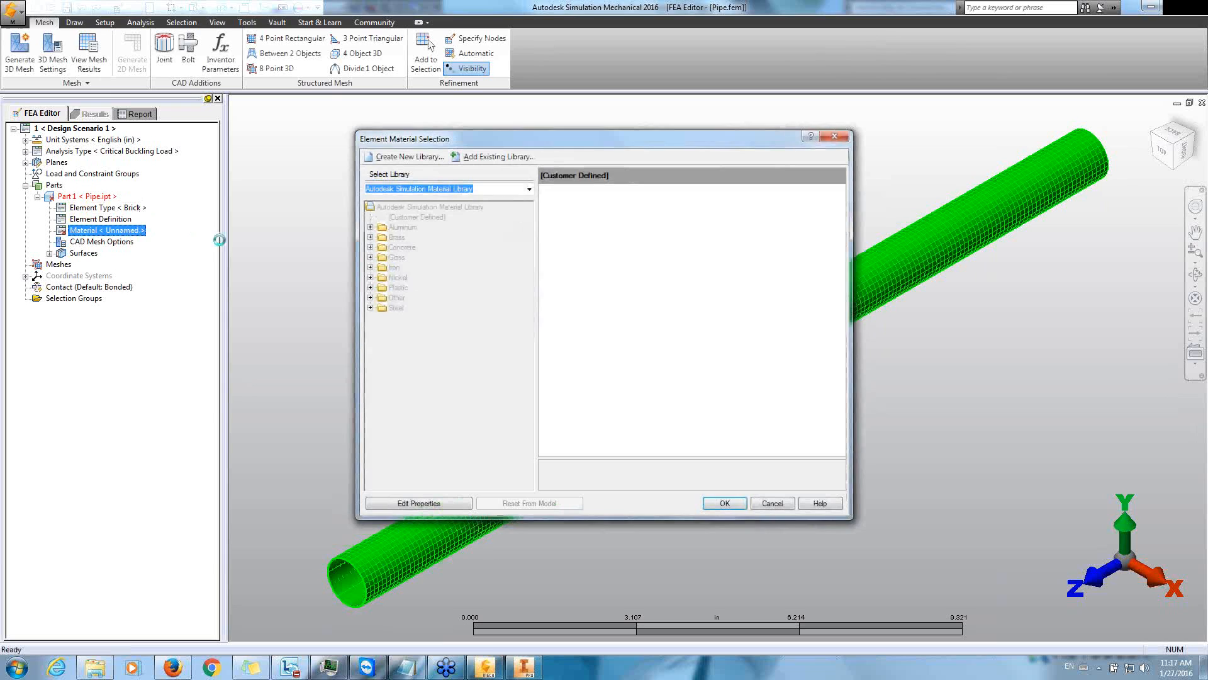
pyautogui.click(371, 227)
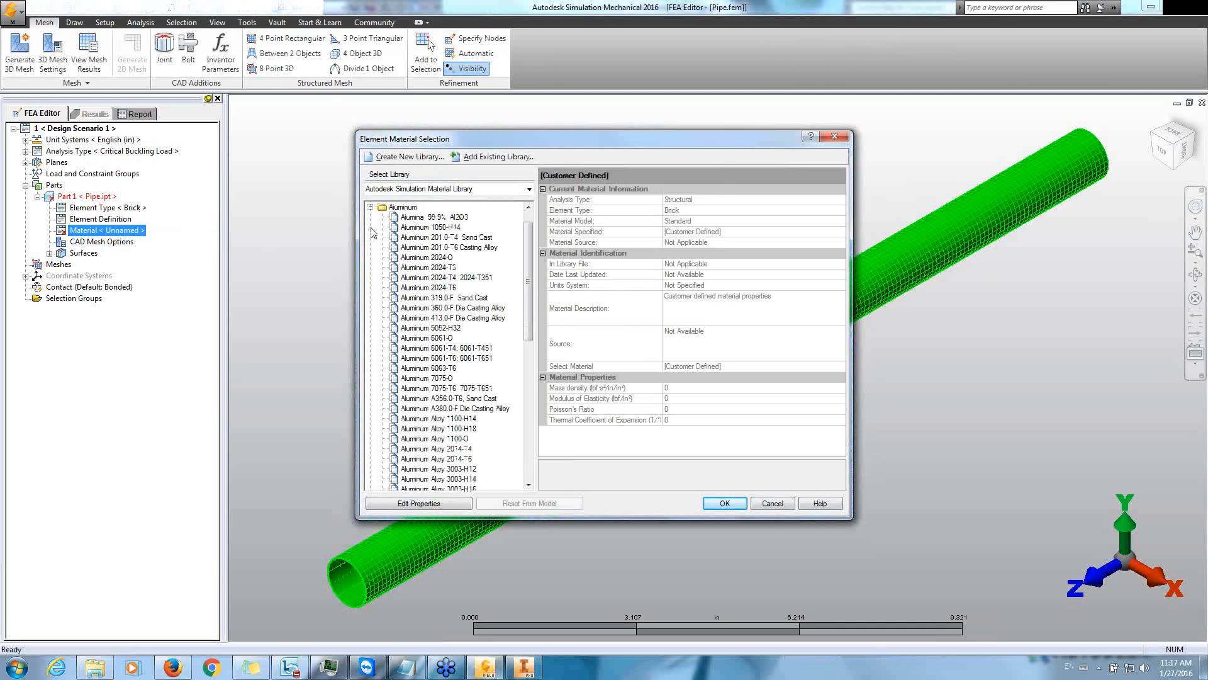
pyautogui.click(470, 359)
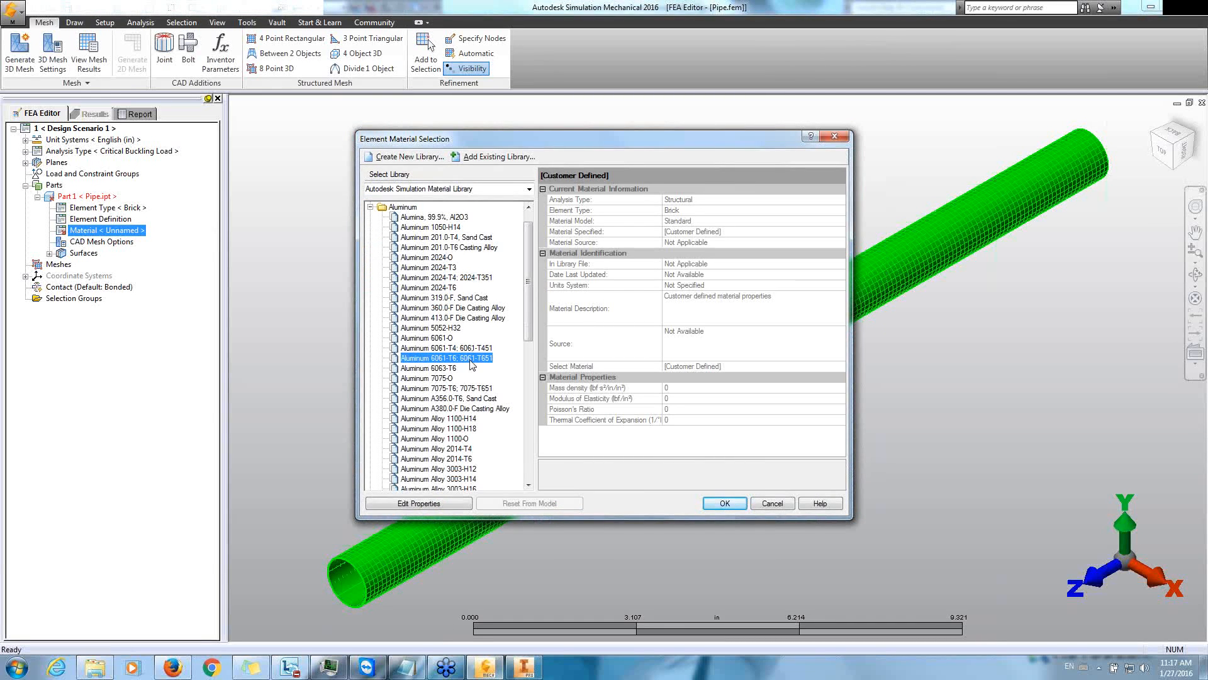
pyautogui.click(724, 504)
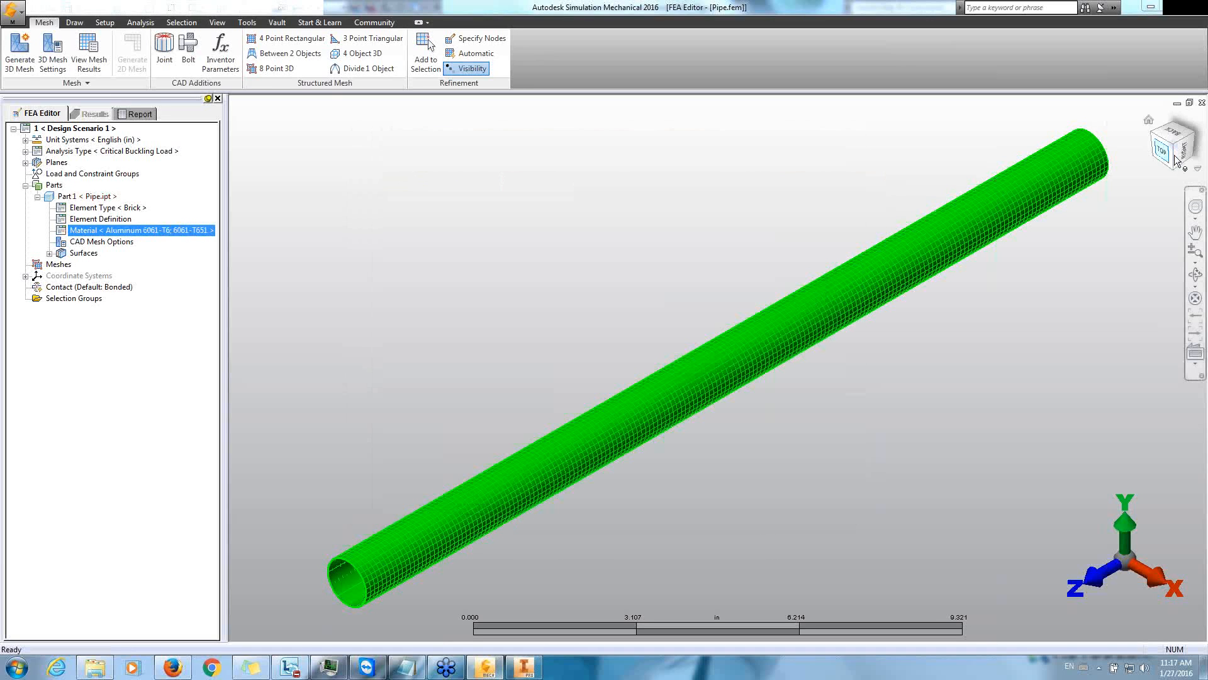
# Add a fixed surface general constraint to the pipe's end face at the low-Z end
pyautogui.click(1173, 151)
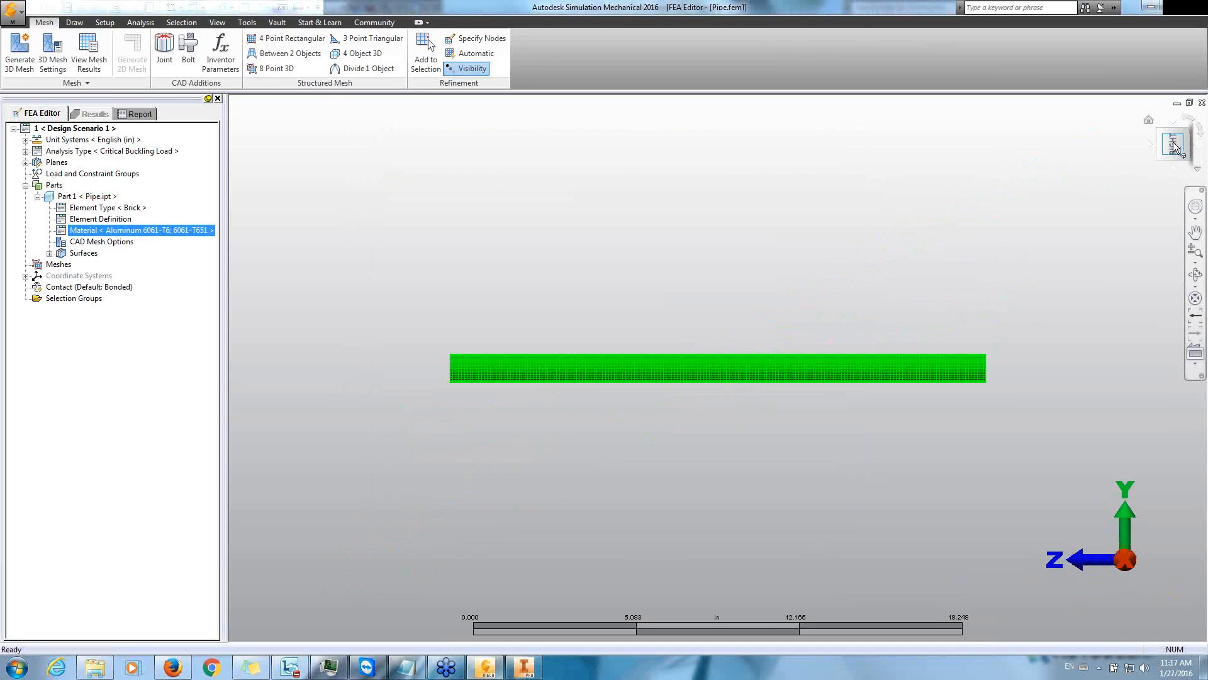
pyautogui.scroll(-1, 872, 256)
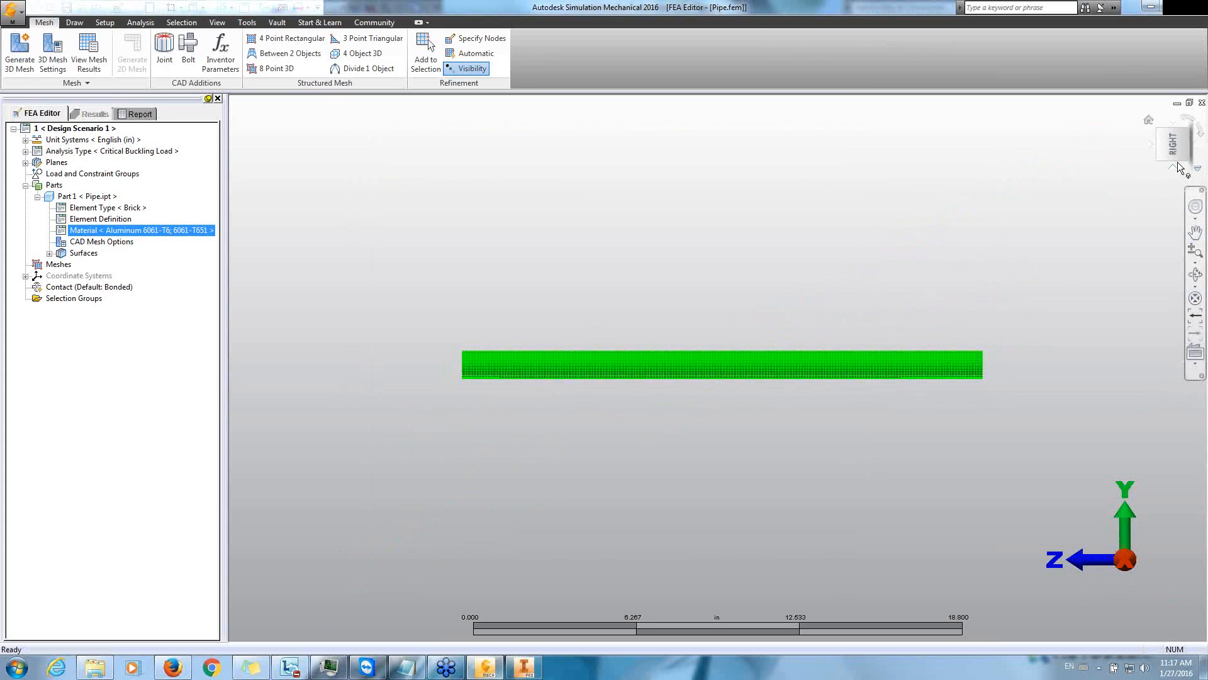
pyautogui.click(1149, 145)
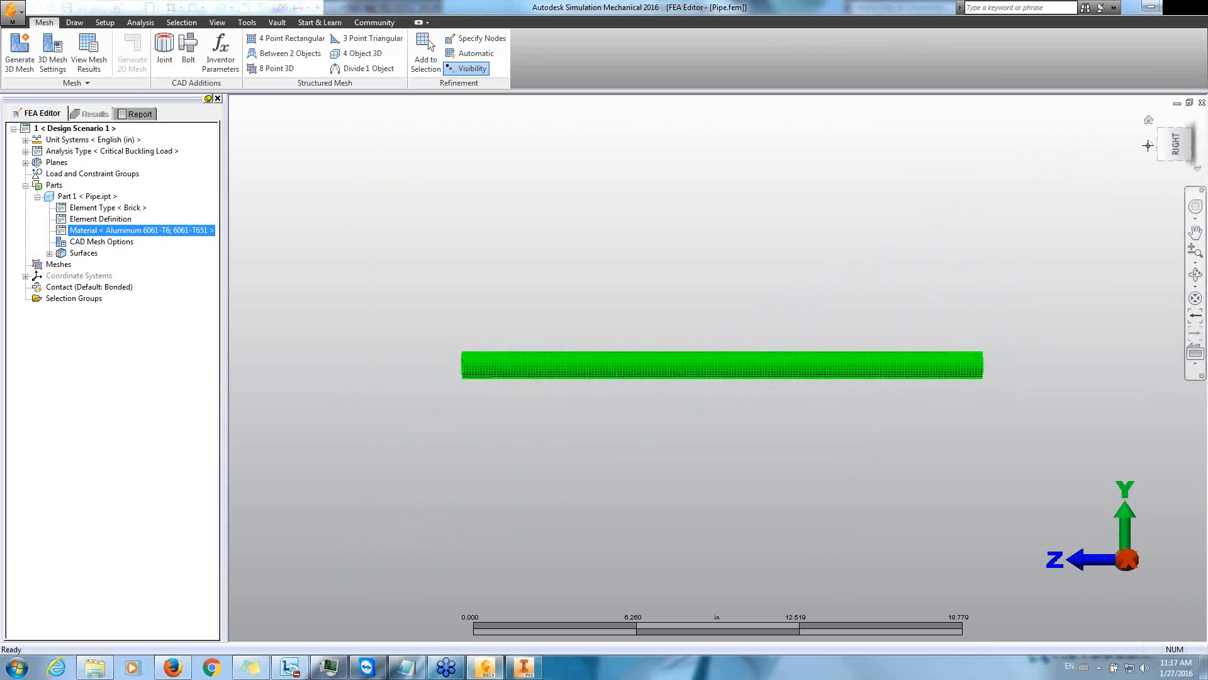
pyautogui.click(1149, 145)
pyautogui.click(1147, 150)
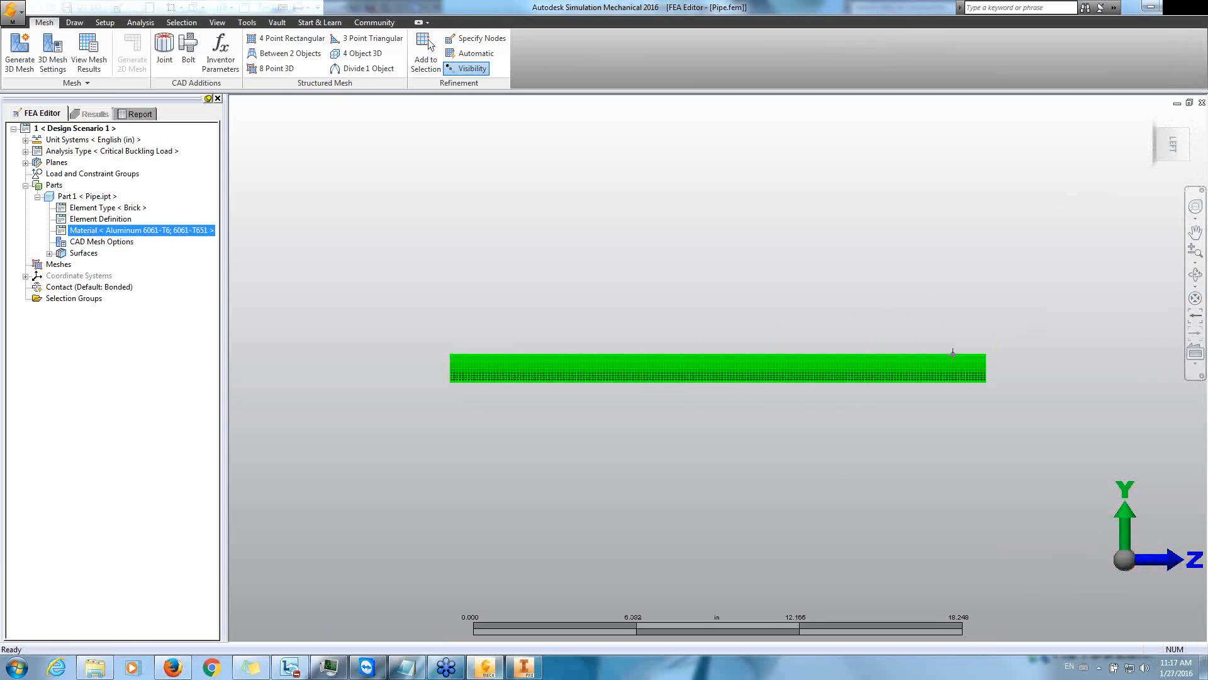
pyautogui.moveTo(360, 237); pyautogui.dragTo(469, 464)
pyautogui.rightClick(398, 288)
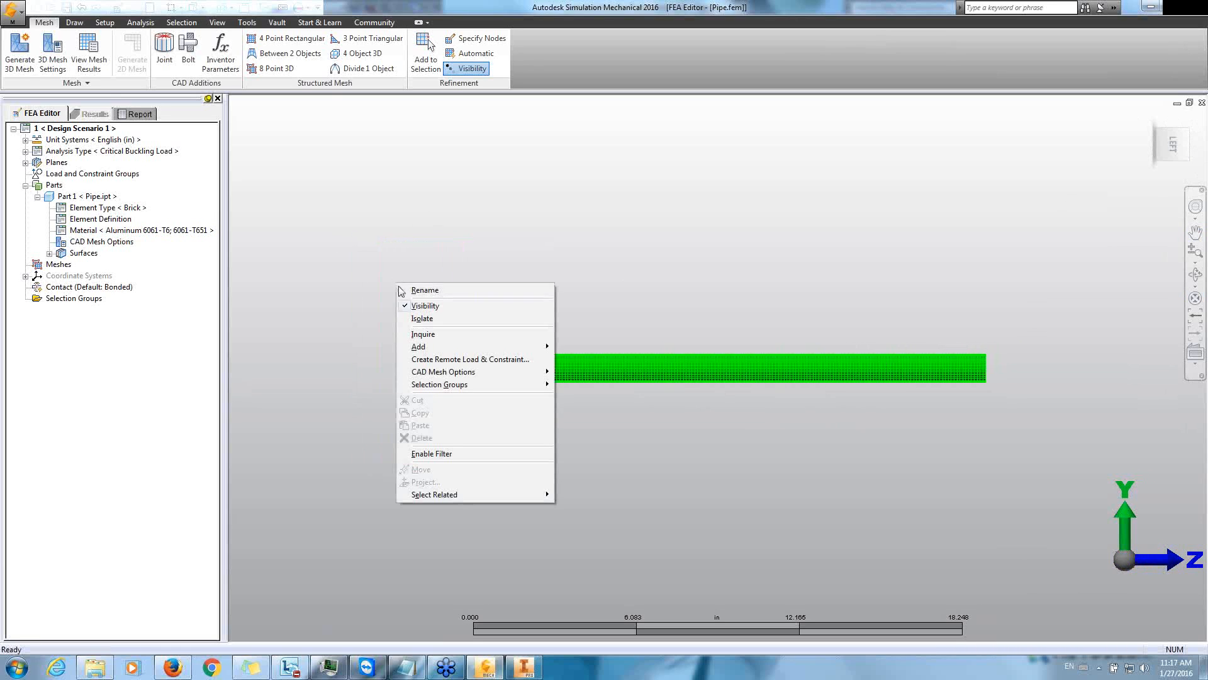
pyautogui.moveTo(422, 348)
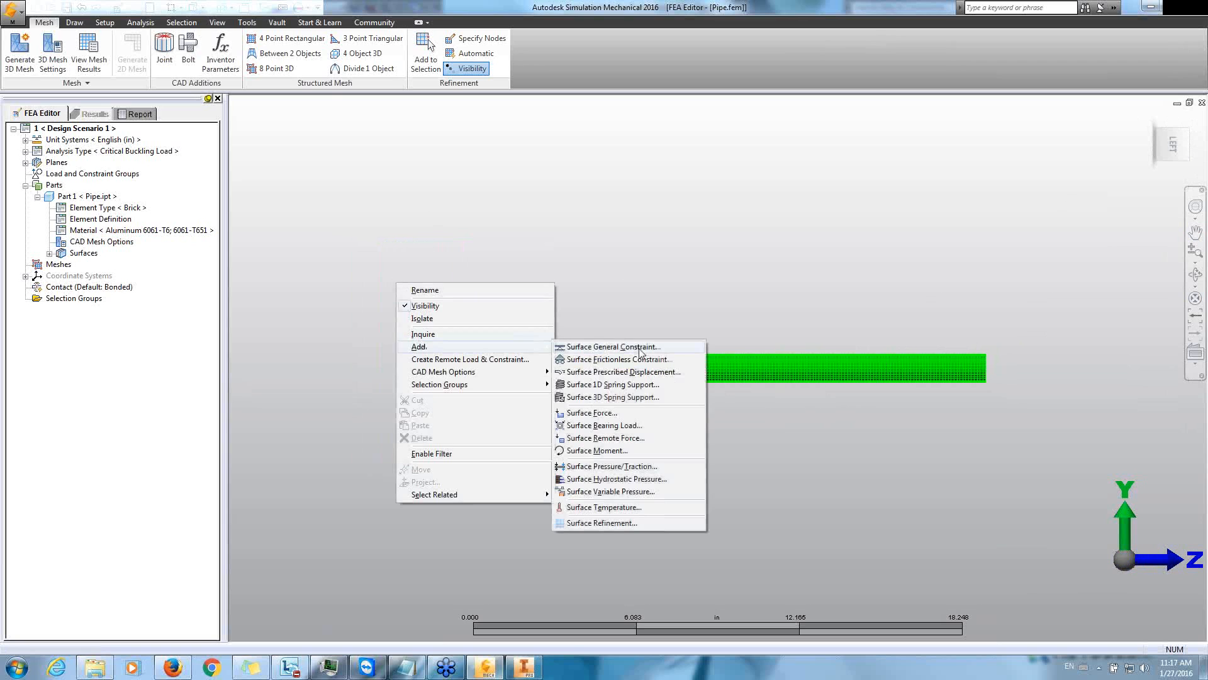
pyautogui.click(640, 348)
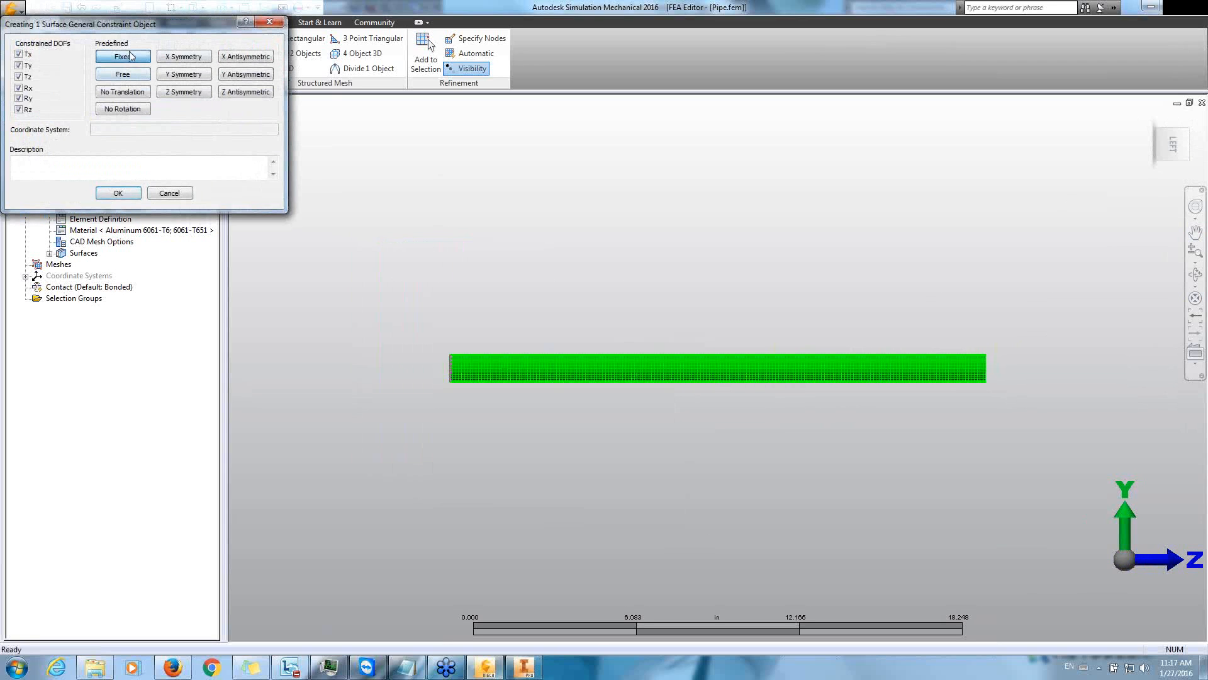
pyautogui.click(119, 193)
# Apply a surface force of -1000 lbf in the Z direction to the pipe's free end face
pyautogui.moveTo(974, 307); pyautogui.dragTo(1006, 421)
pyautogui.rightClick(592, 295)
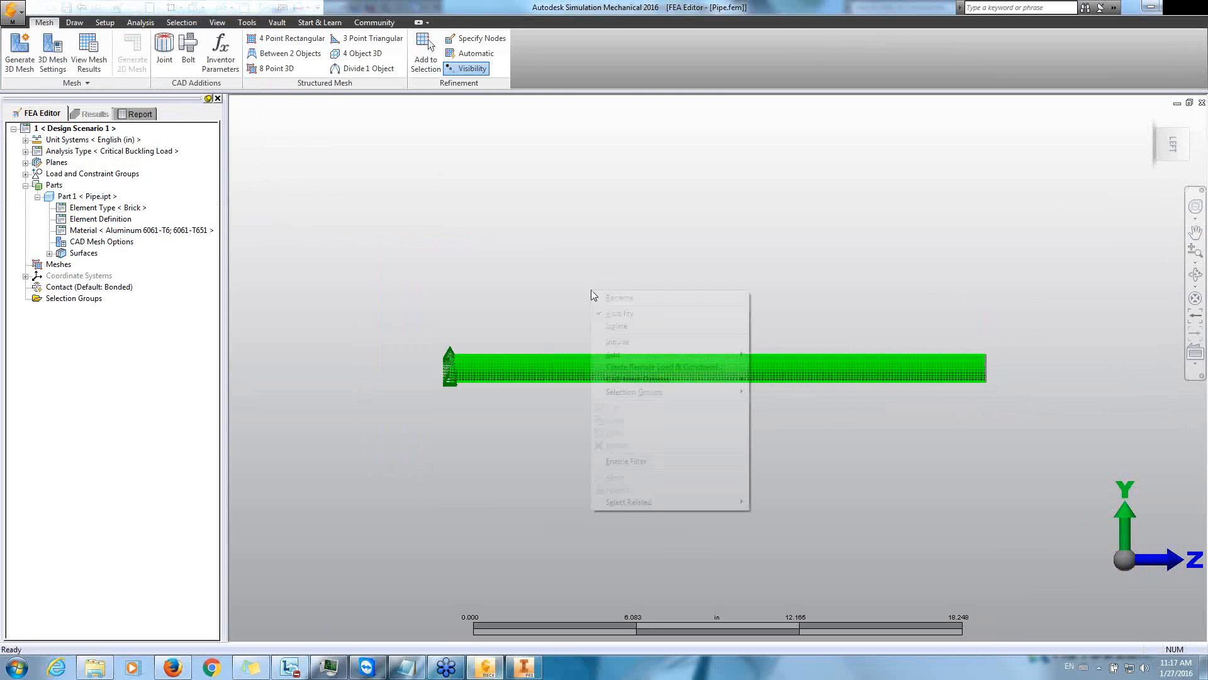
pyautogui.moveTo(656, 356)
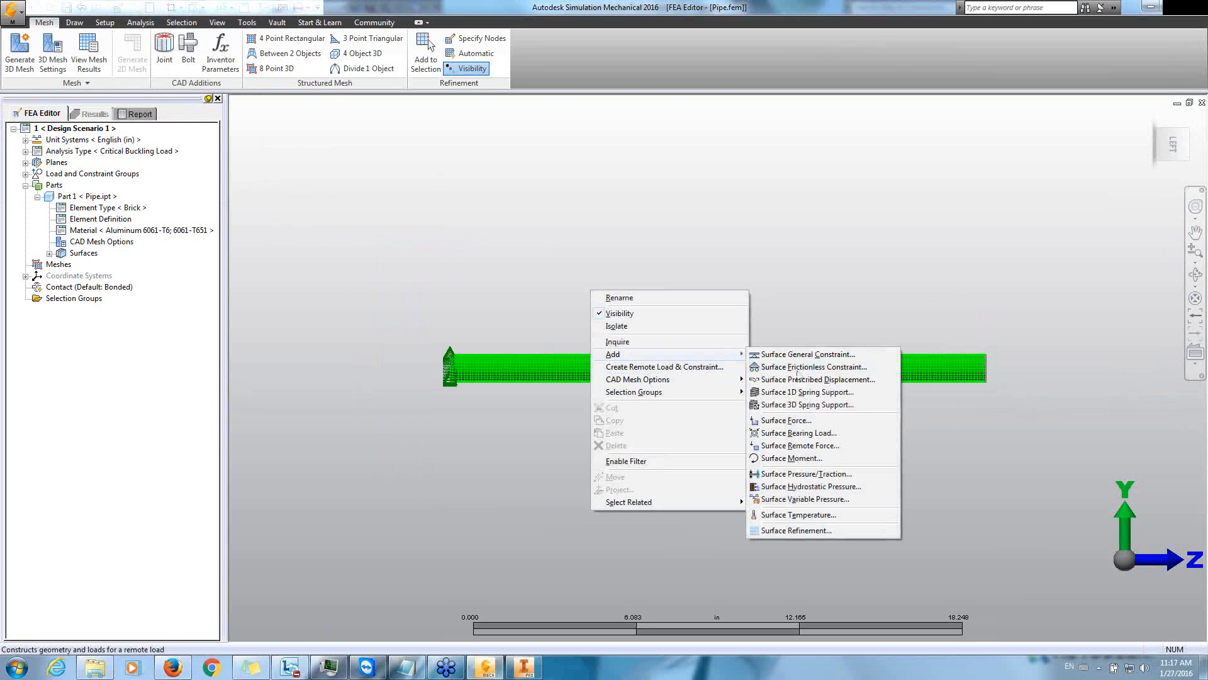
pyautogui.click(838, 420)
pyautogui.write('-1000')
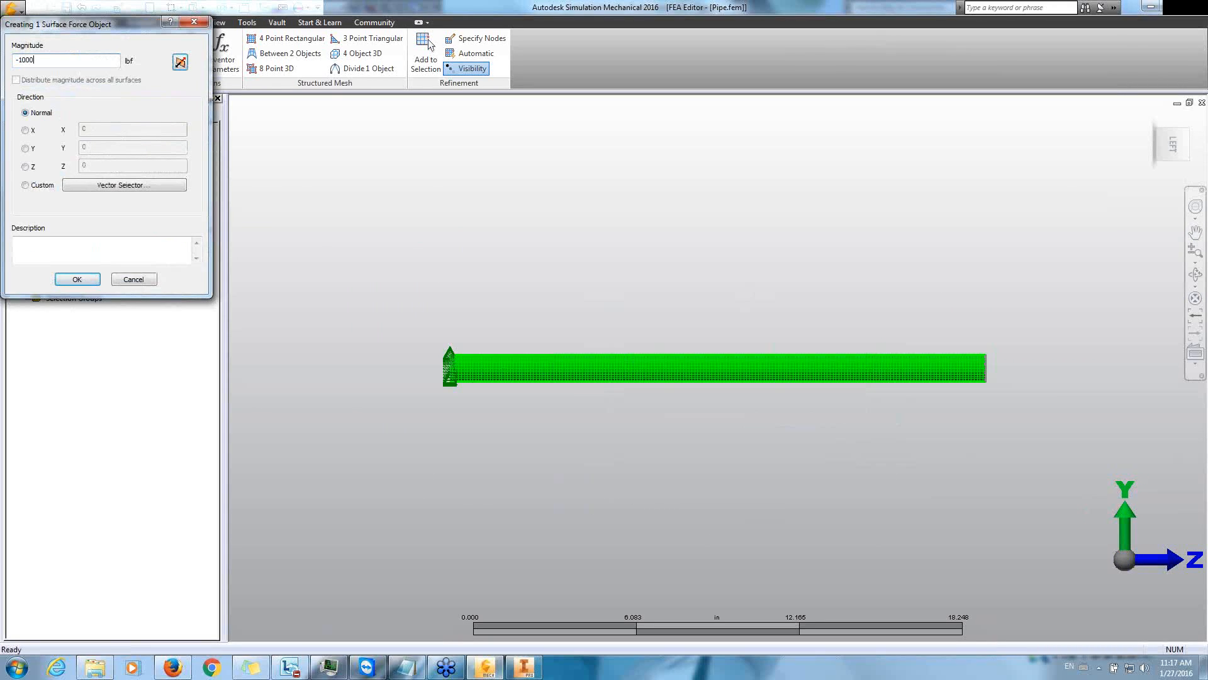
pyautogui.click(25, 166)
pyautogui.click(77, 279)
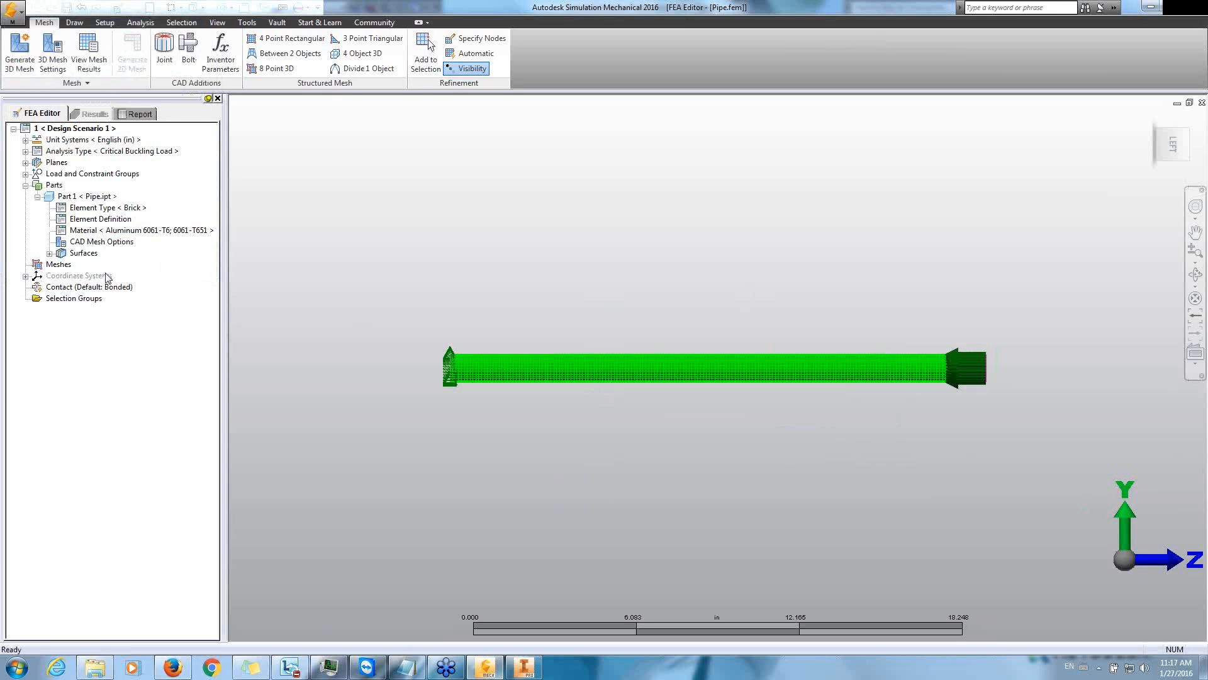
pyautogui.click(78, 151)
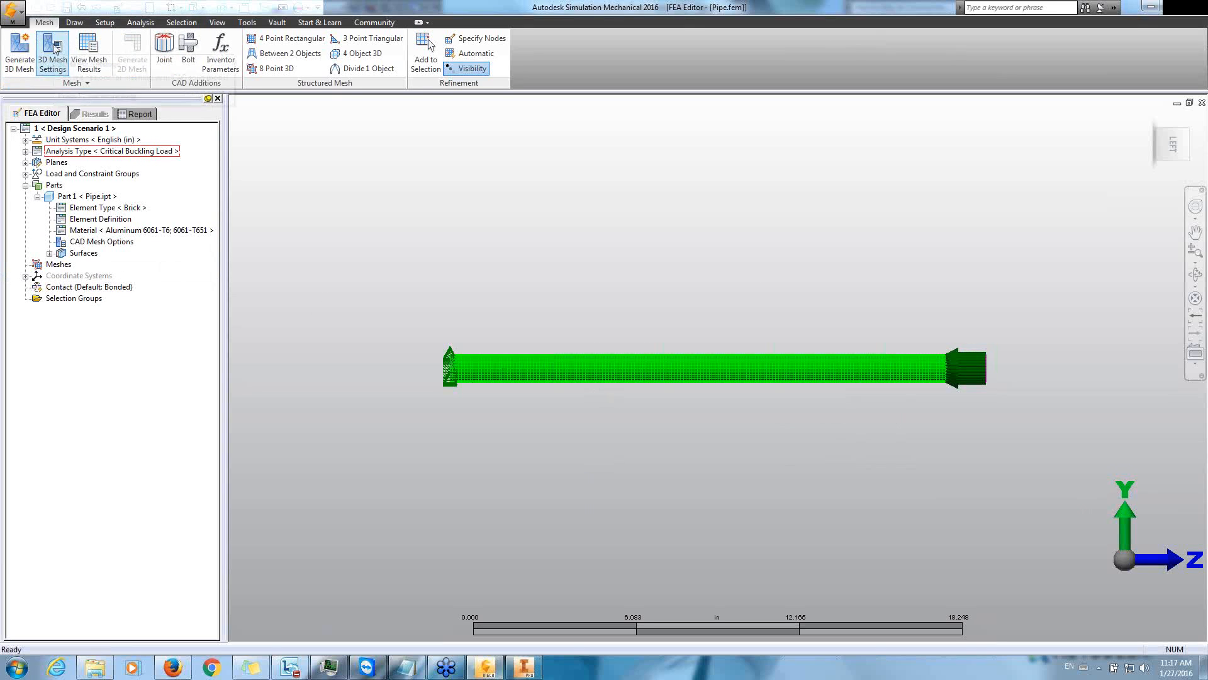
pyautogui.click(140, 23)
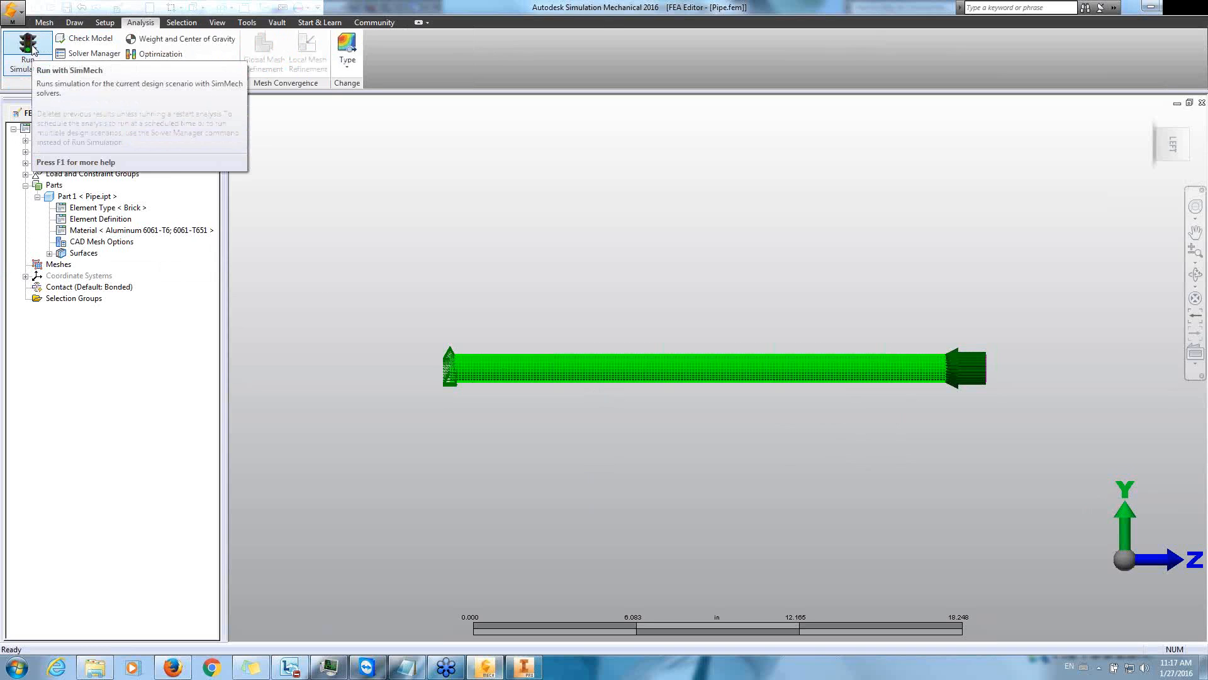
pyautogui.moveTo(489, 674)
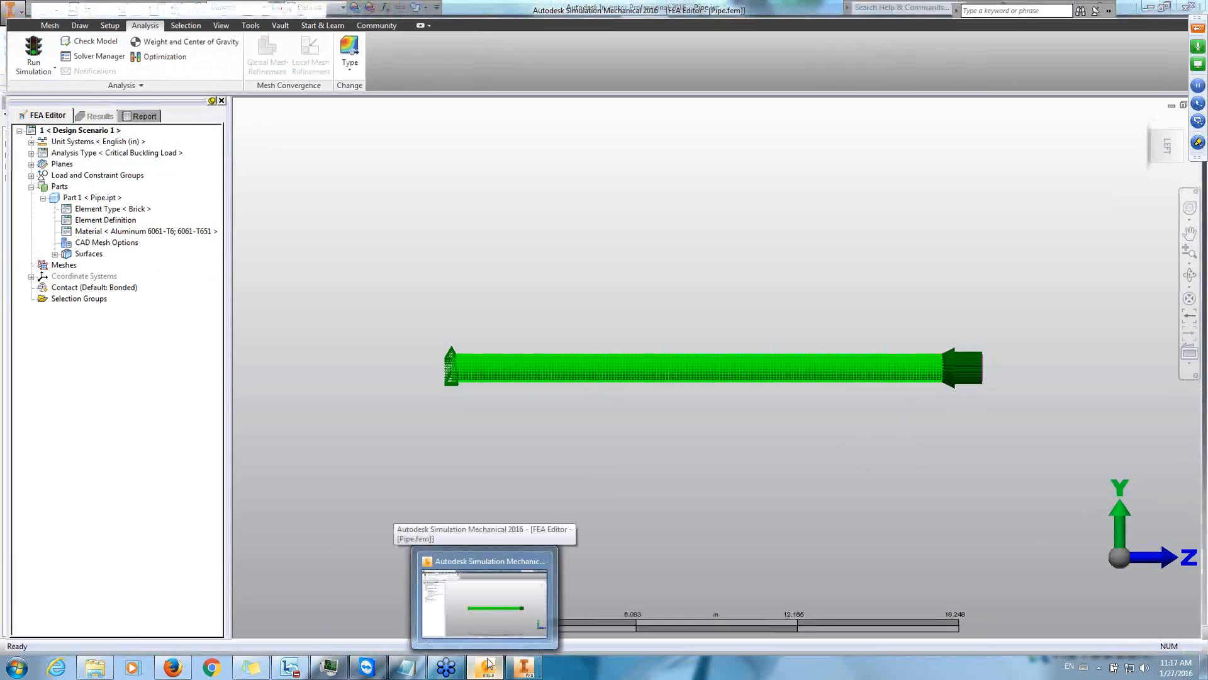
pyautogui.click(489, 670)
pyautogui.click(488, 671)
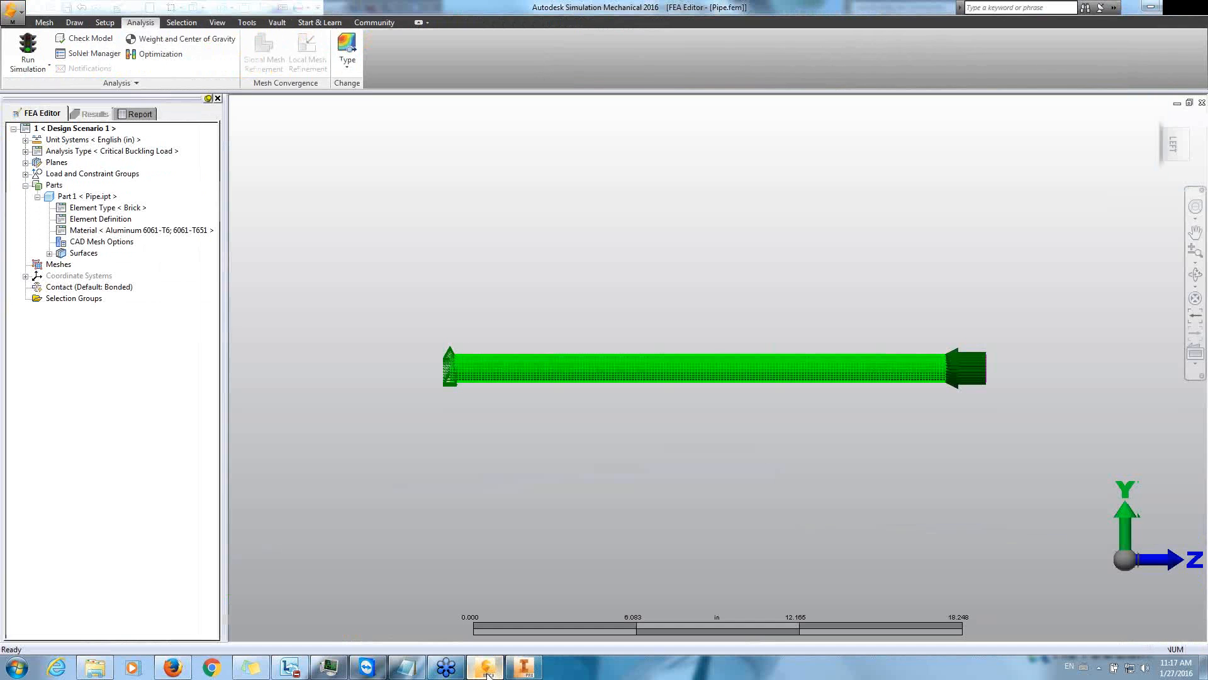
# Save the current pipe model and open Pipe.fem from the Backup folder
pyautogui.click(9, 13)
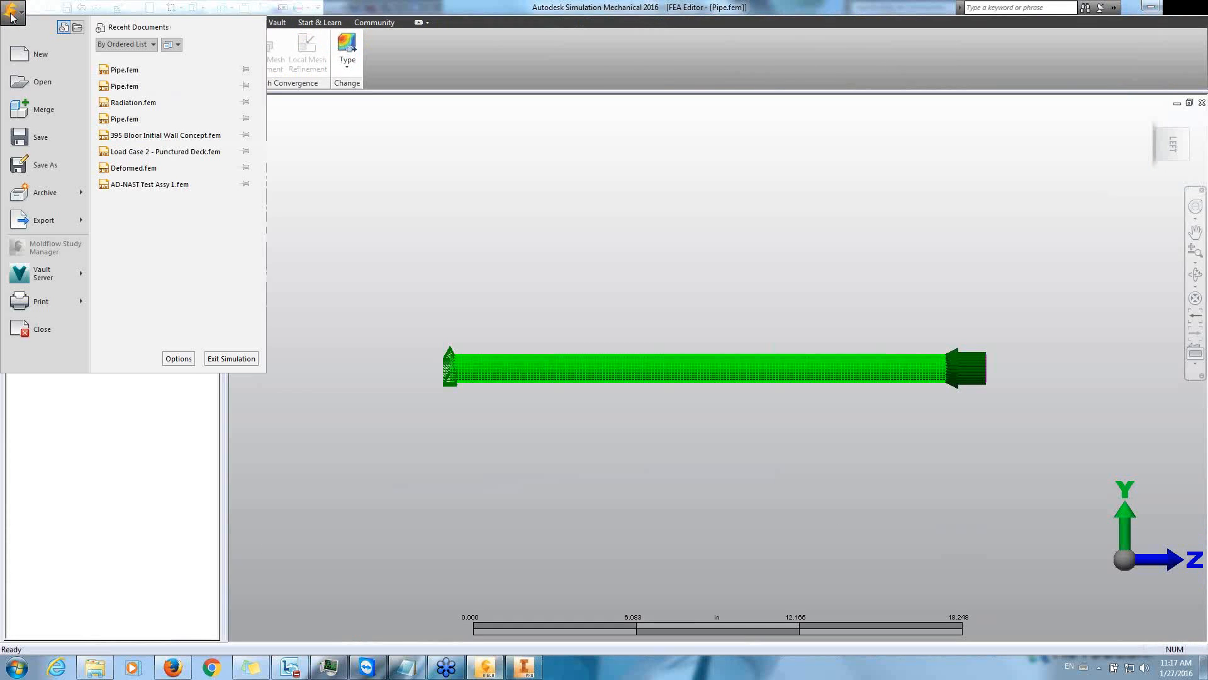
pyautogui.click(38, 134)
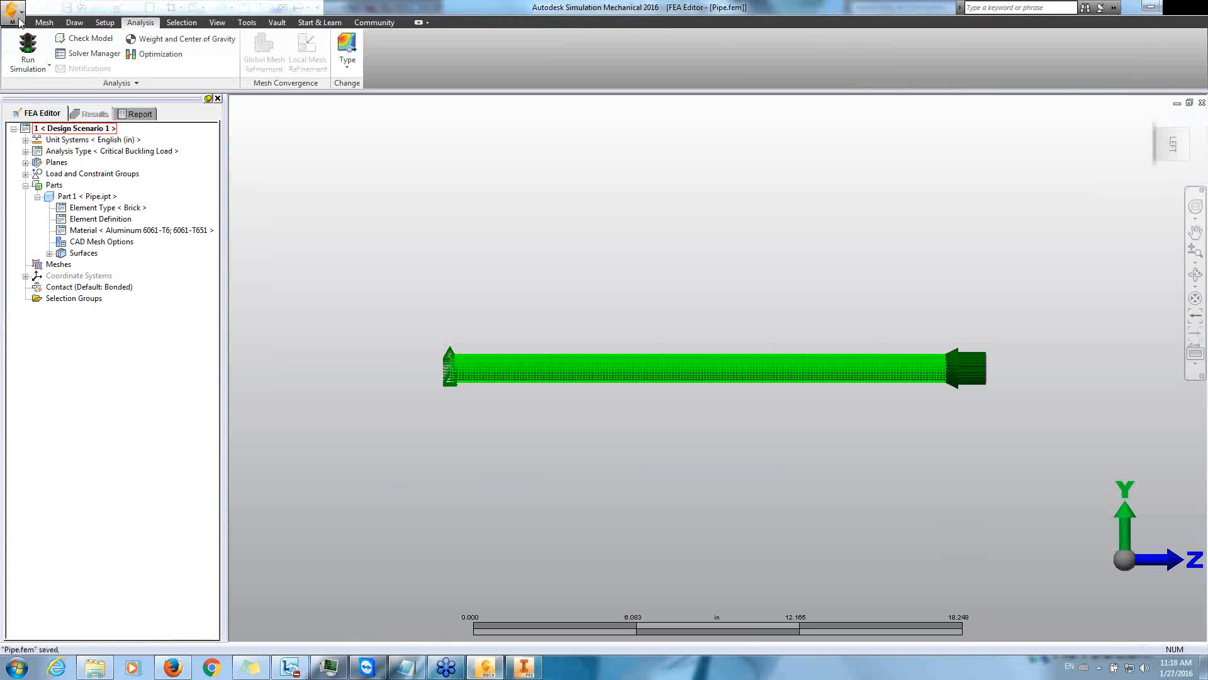
pyautogui.click(16, 17)
pyautogui.click(47, 80)
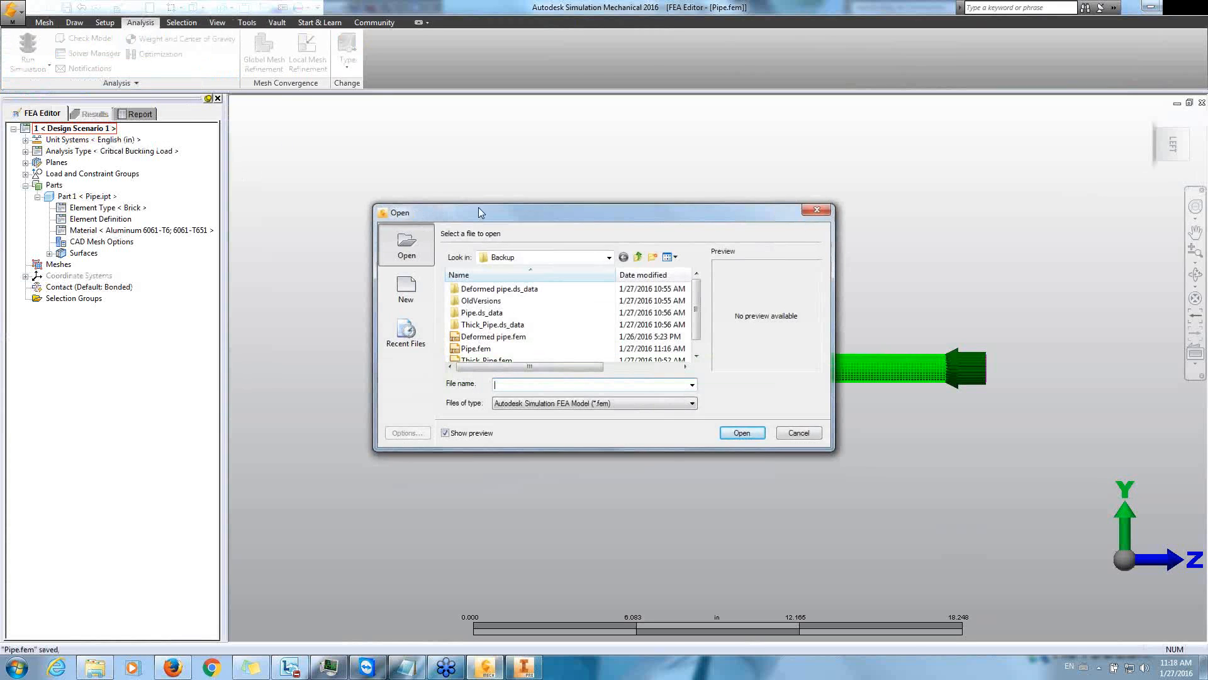
pyautogui.click(477, 348)
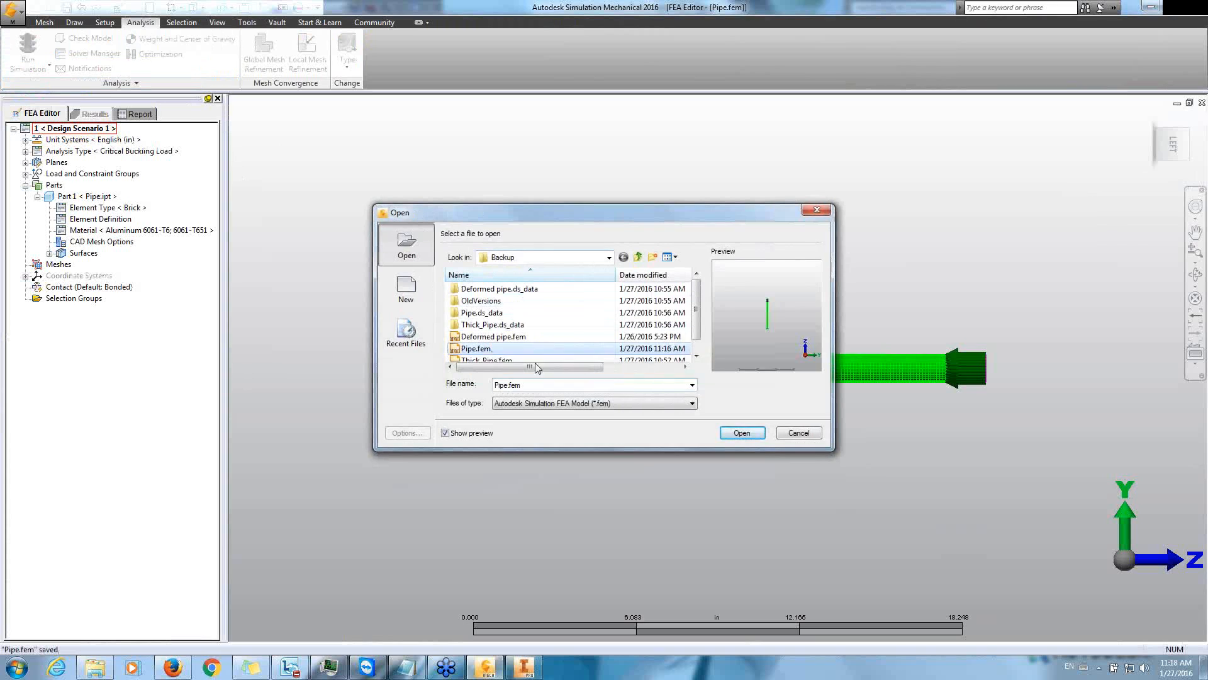
pyautogui.click(742, 433)
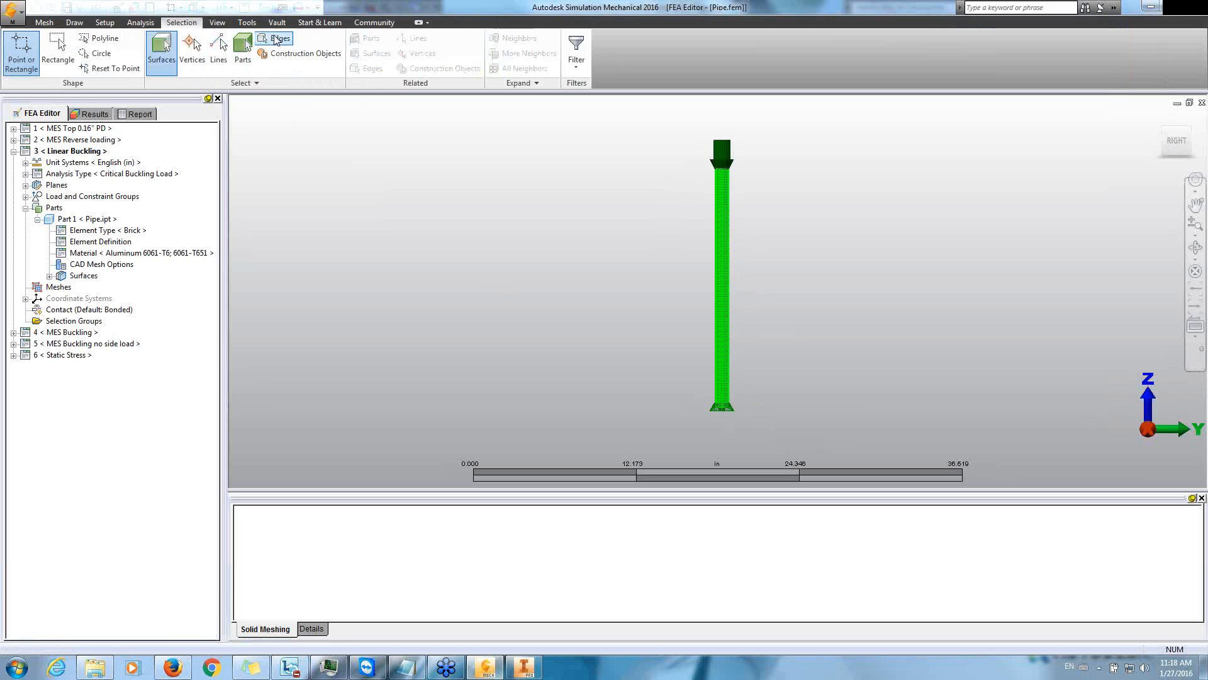
# Review the Linear Buckling scenario's solution parameters without changing them, and display its displacement results
pyautogui.click(104, 22)
pyautogui.click(381, 48)
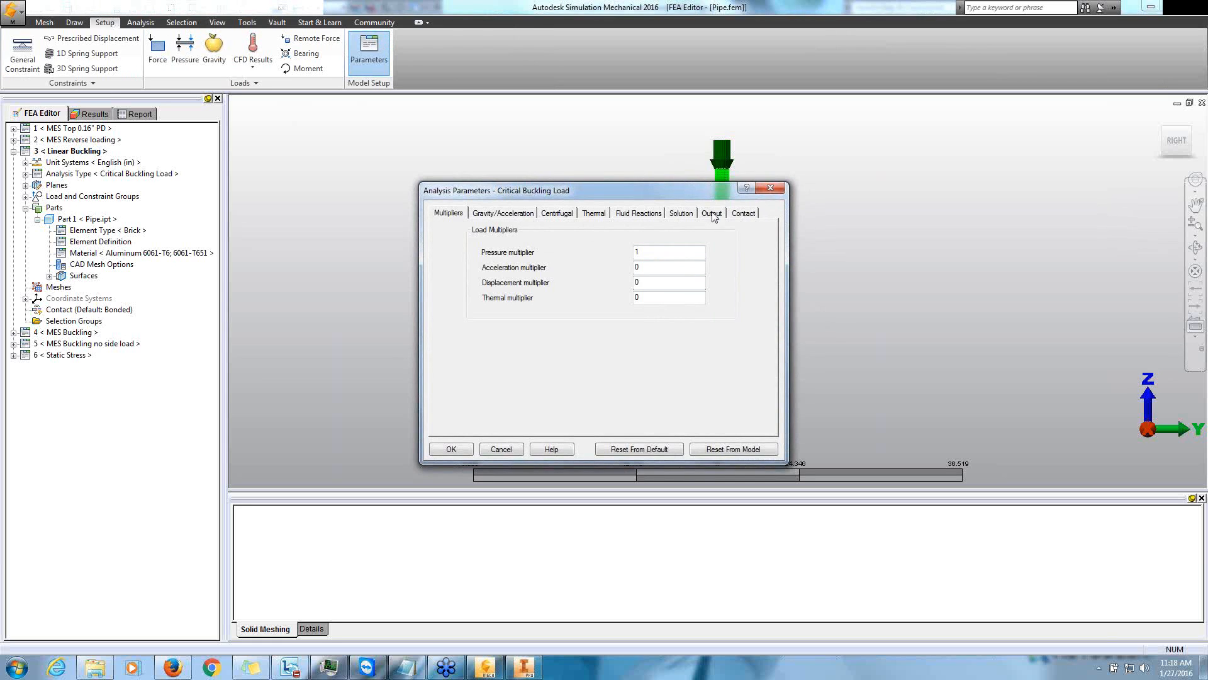
pyautogui.click(691, 214)
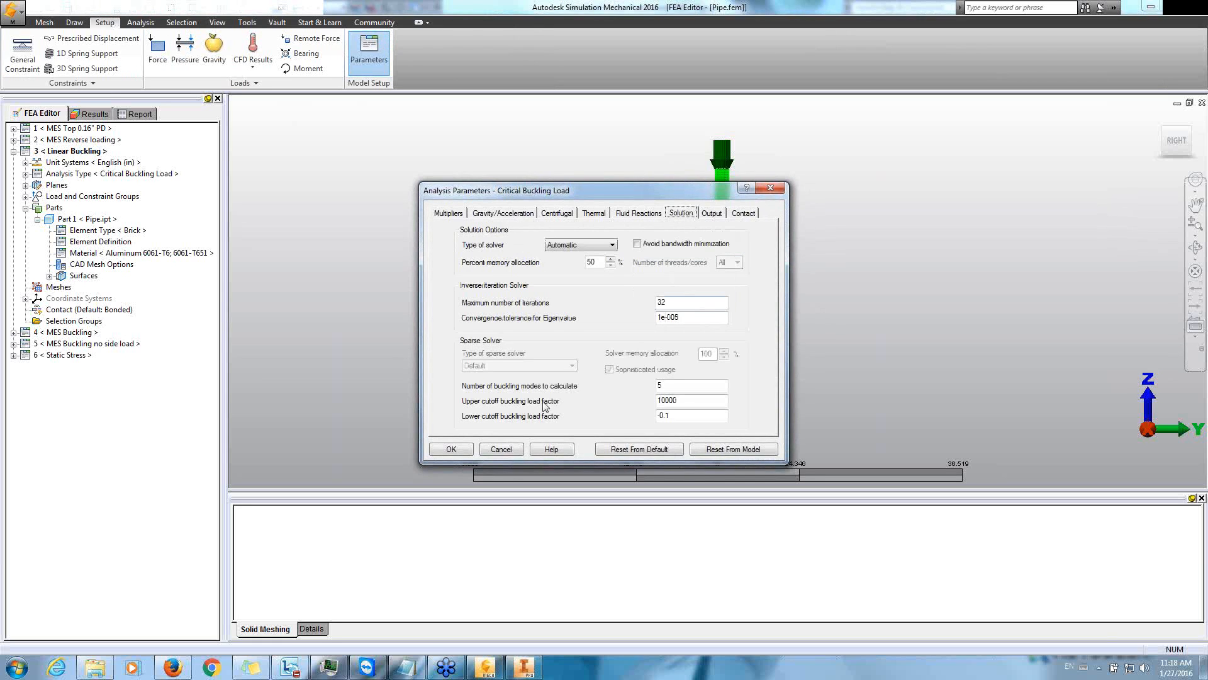
pyautogui.click(501, 449)
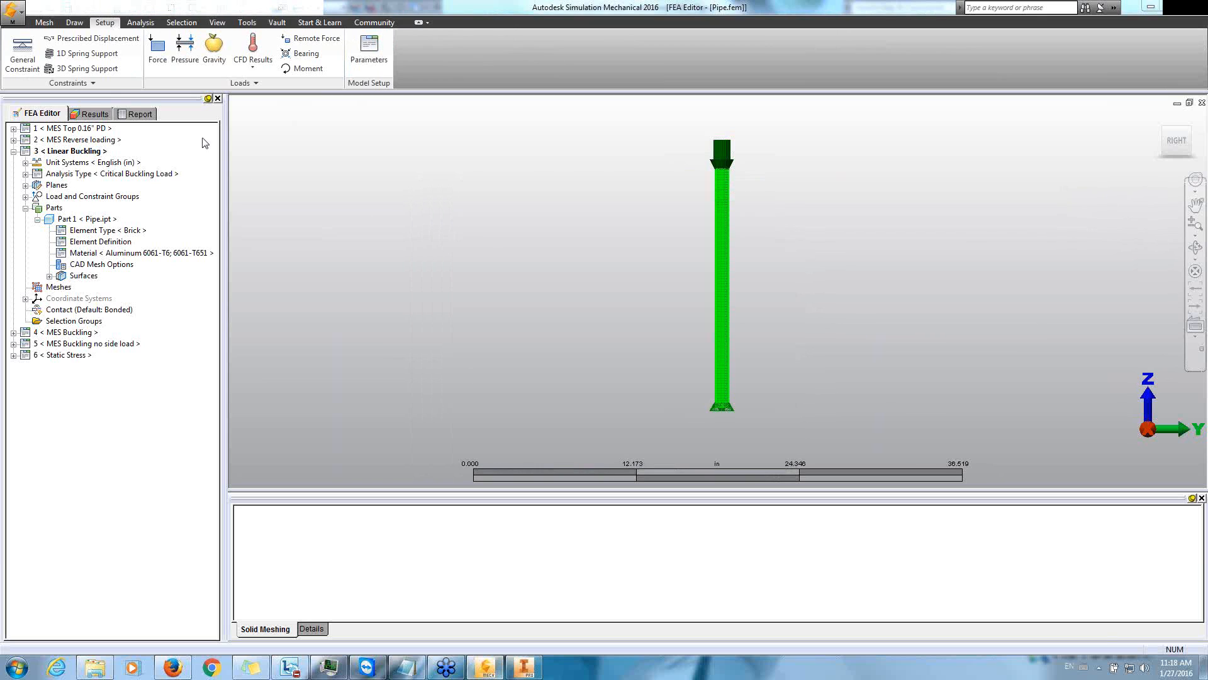
pyautogui.click(92, 115)
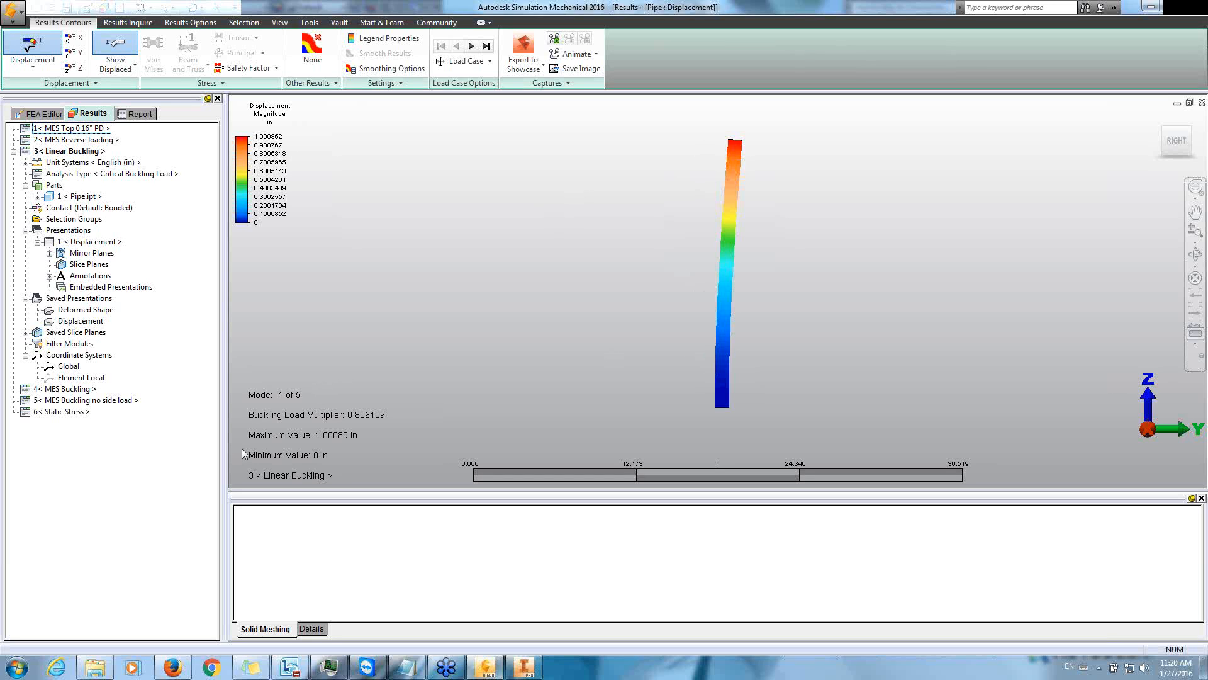
pyautogui.click(84, 129)
# Start a second Autodesk Simulation session and open Pipe.fem from the Backup folder in it, accepting that the file is already open
pyautogui.rightClick(488, 671)
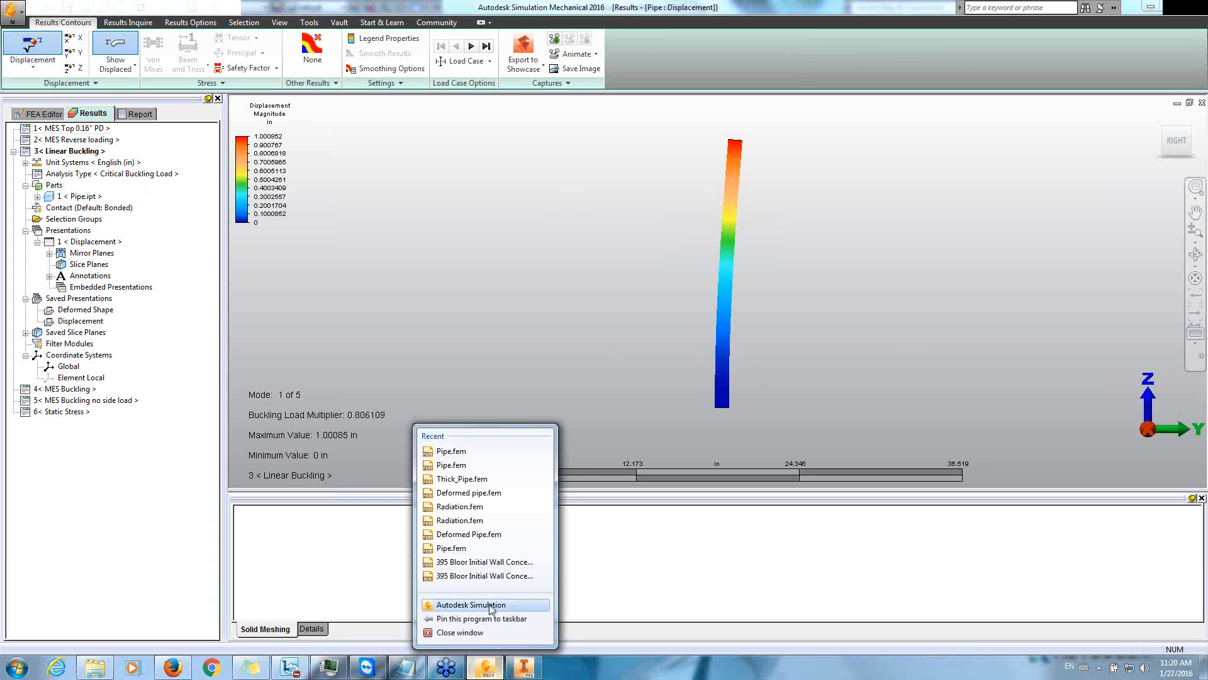
pyautogui.click(490, 605)
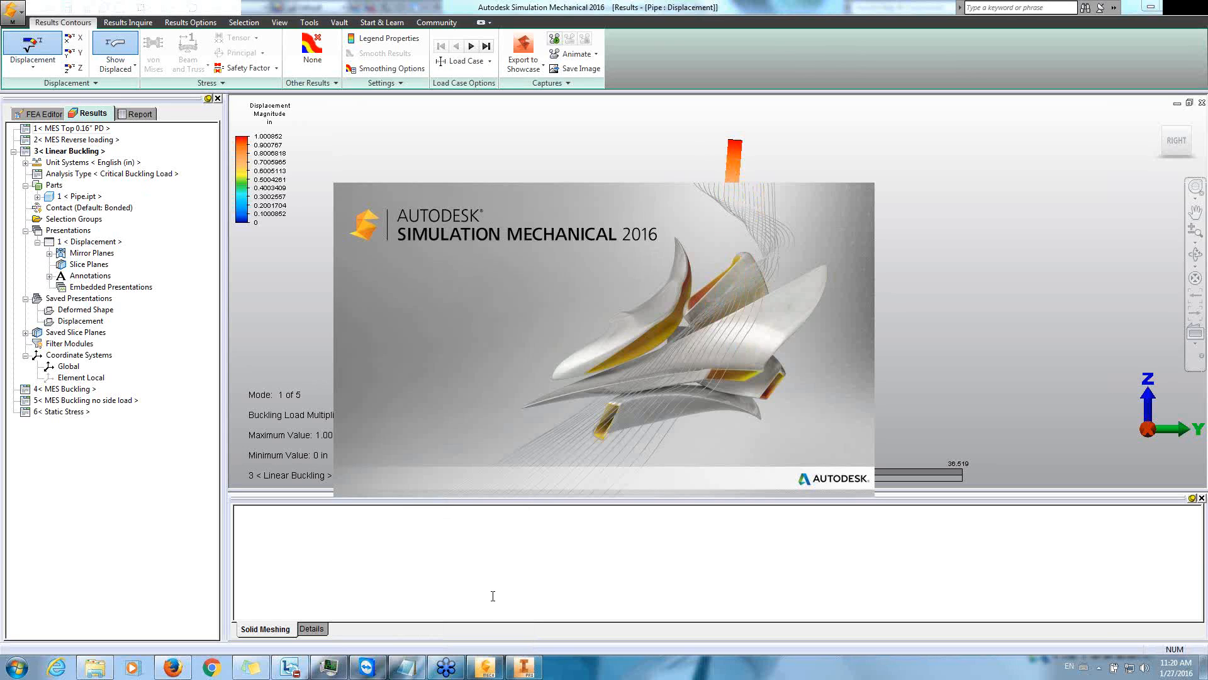
pyautogui.click(63, 411)
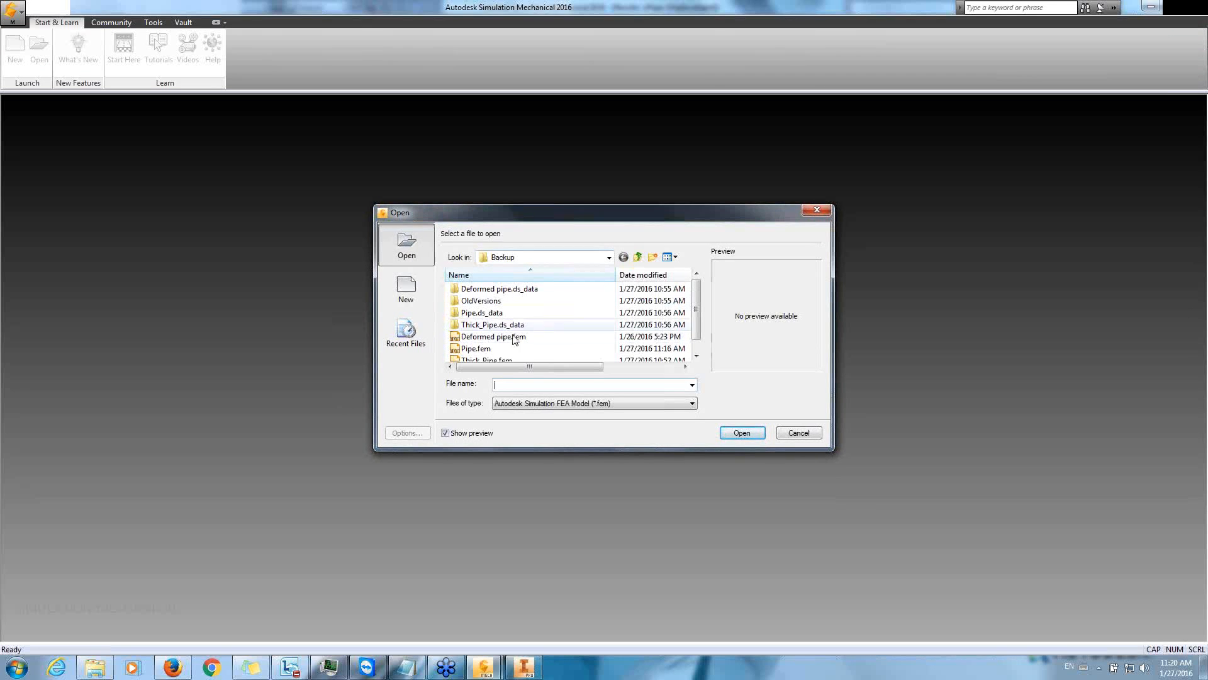
pyautogui.click(475, 348)
pyautogui.click(743, 433)
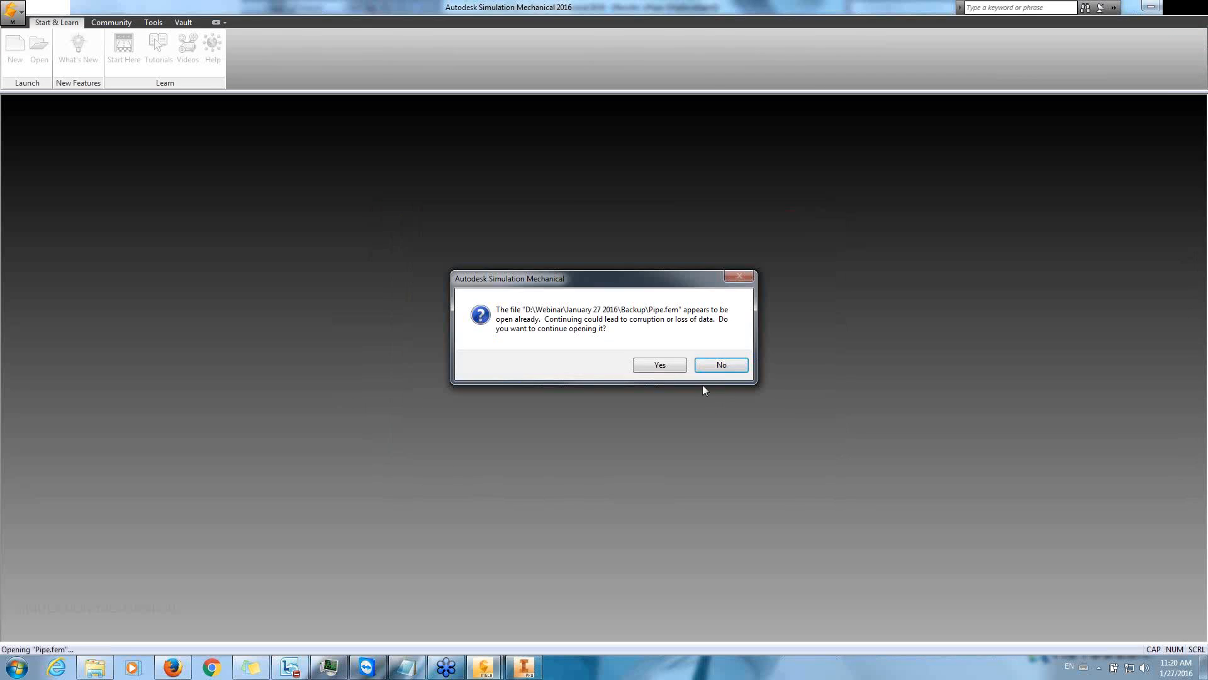
pyautogui.click(659, 365)
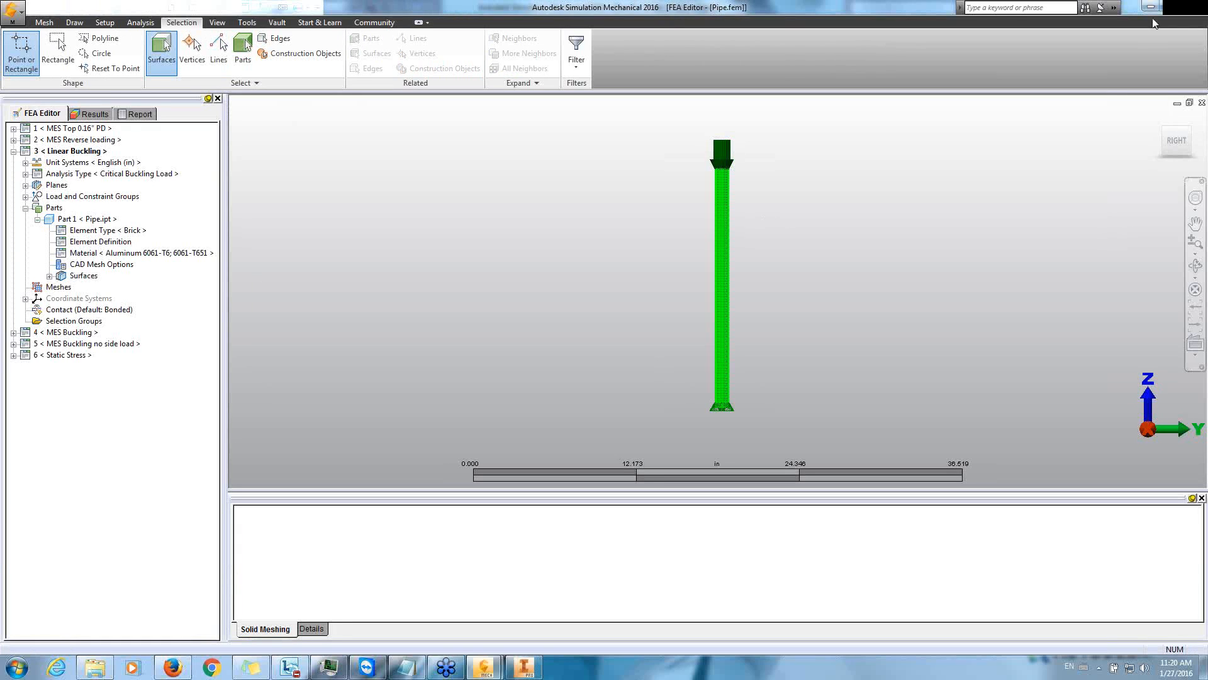
# Switch back to the session showing the buckling results and activate the Static Stress design scenario in the FEA Editor
pyautogui.moveTo(487, 669)
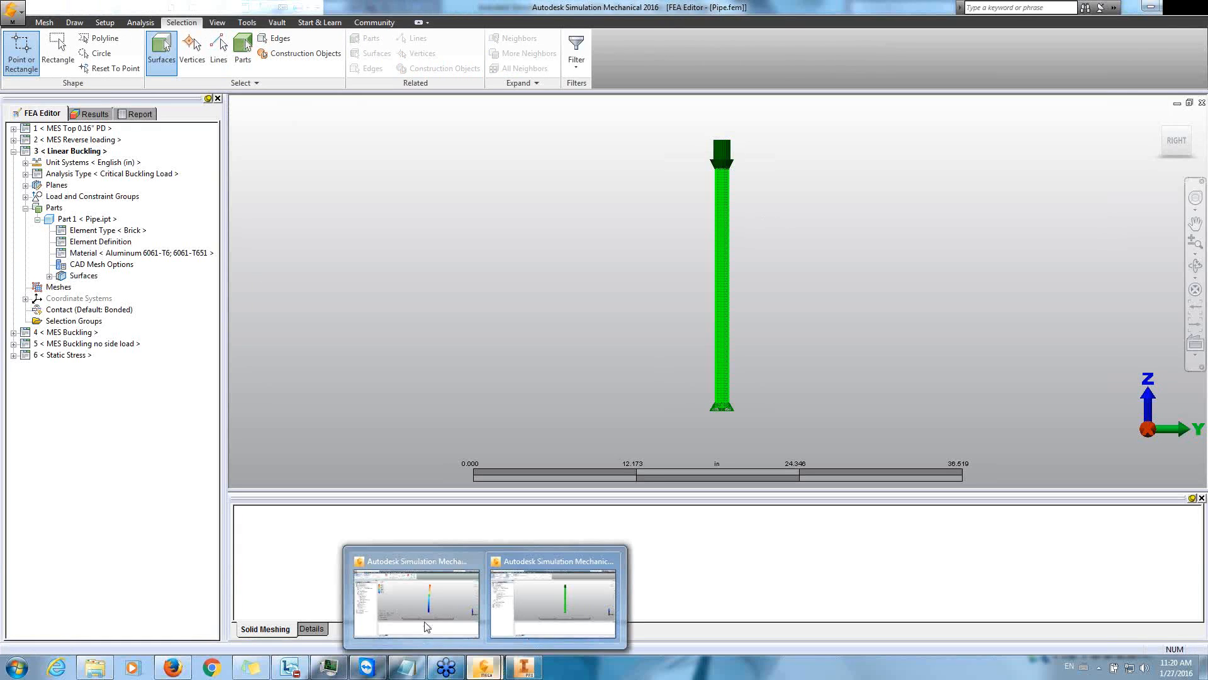
pyautogui.click(409, 615)
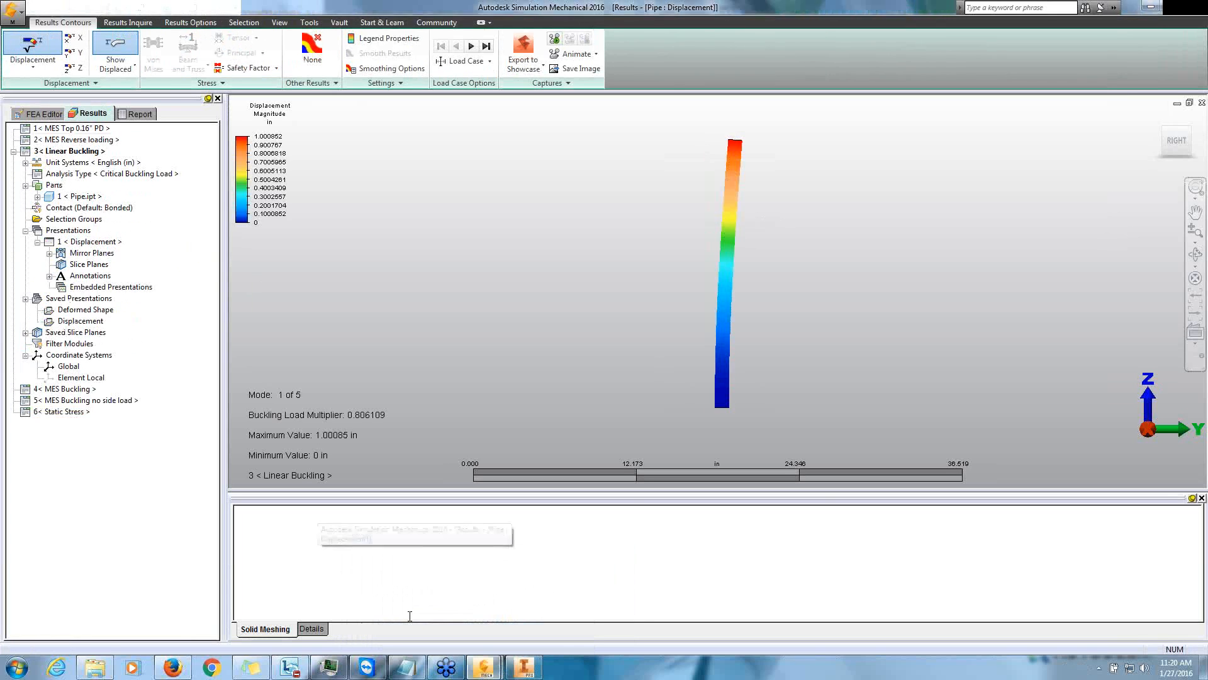
pyautogui.click(40, 113)
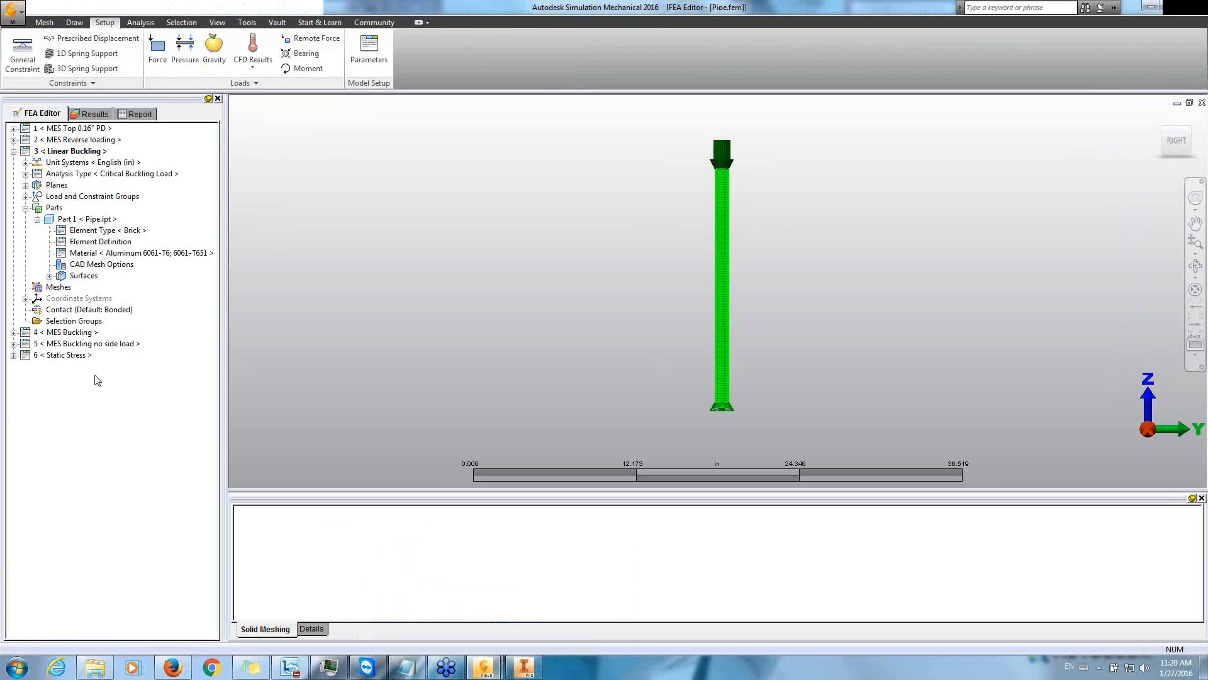
pyautogui.doubleClick(67, 357)
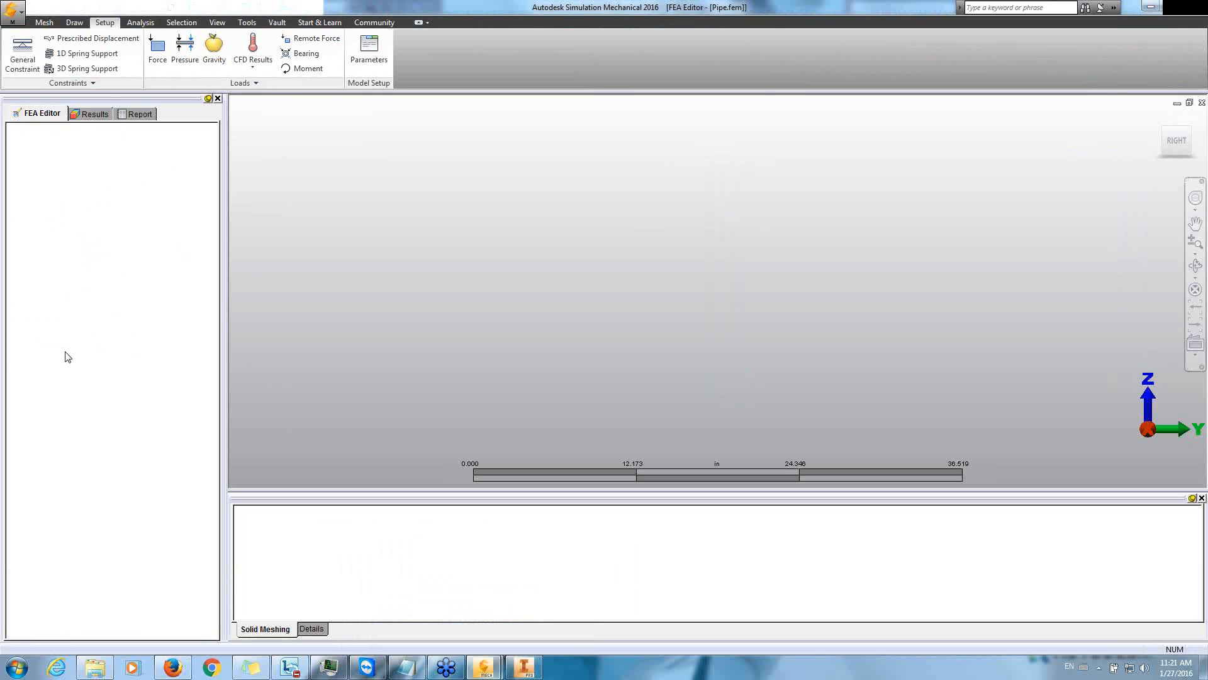
# Inspect the fixed constraint at the pipe's base and the surface force definition at its upper end, without modifying them
pyautogui.click(721, 411)
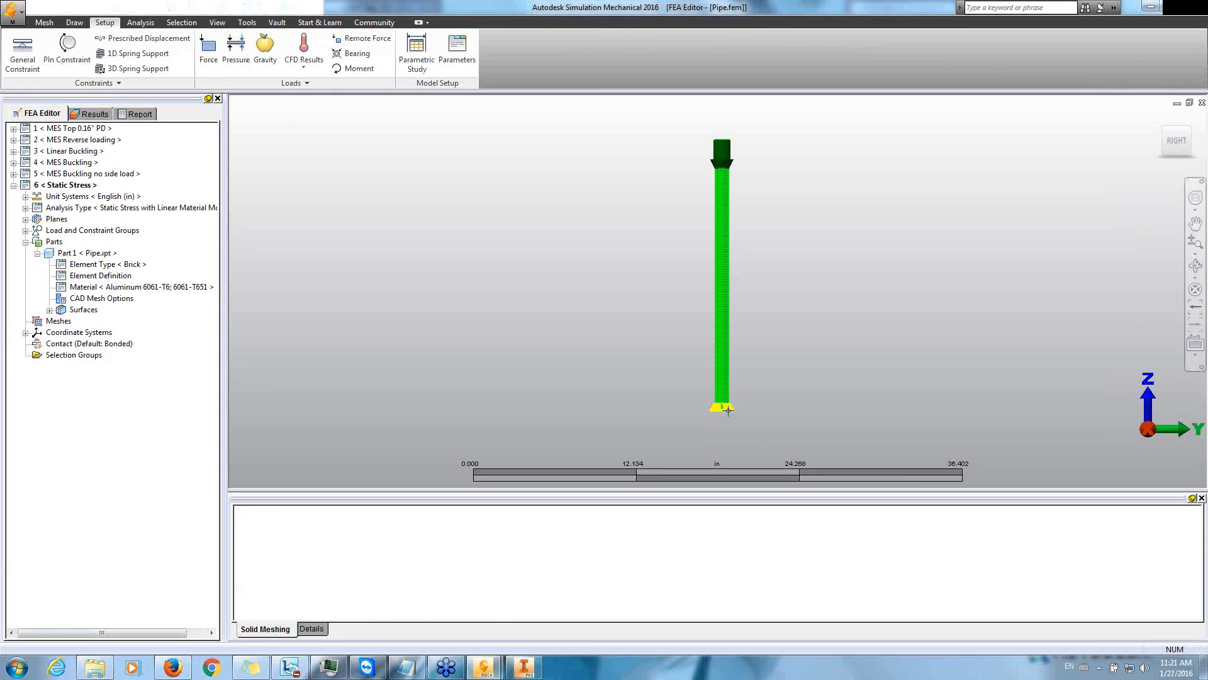
pyautogui.click(722, 151)
pyautogui.rightClick(495, 184)
pyautogui.click(516, 234)
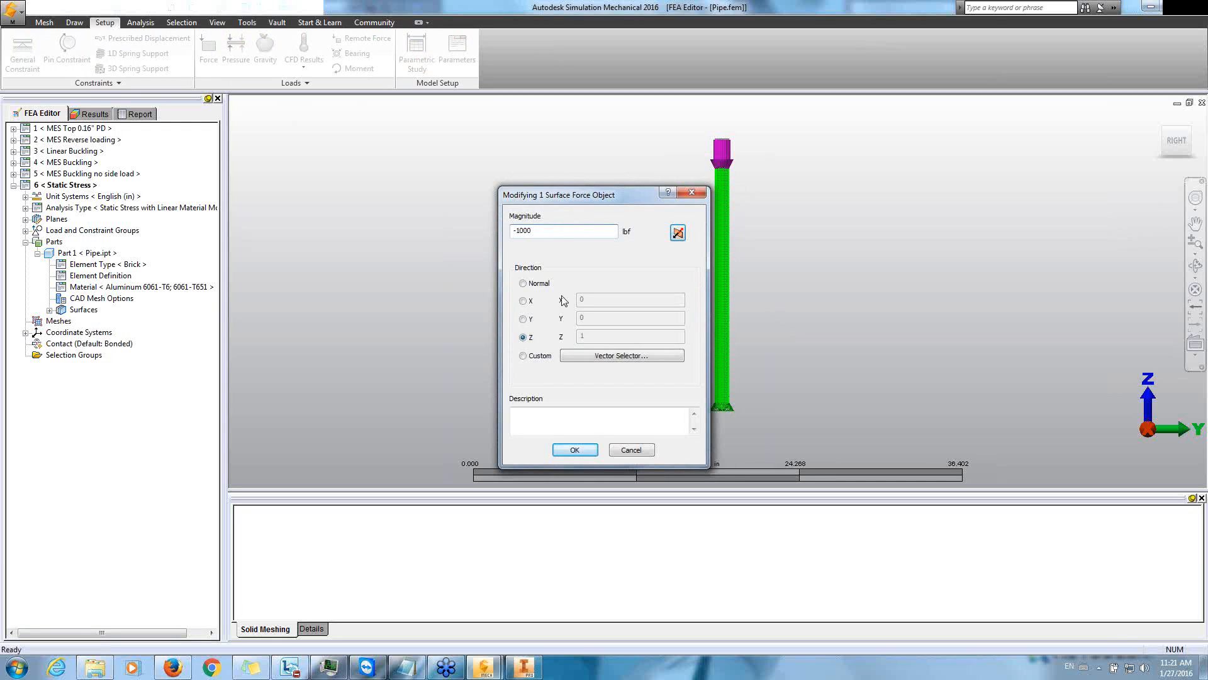
pyautogui.click(633, 450)
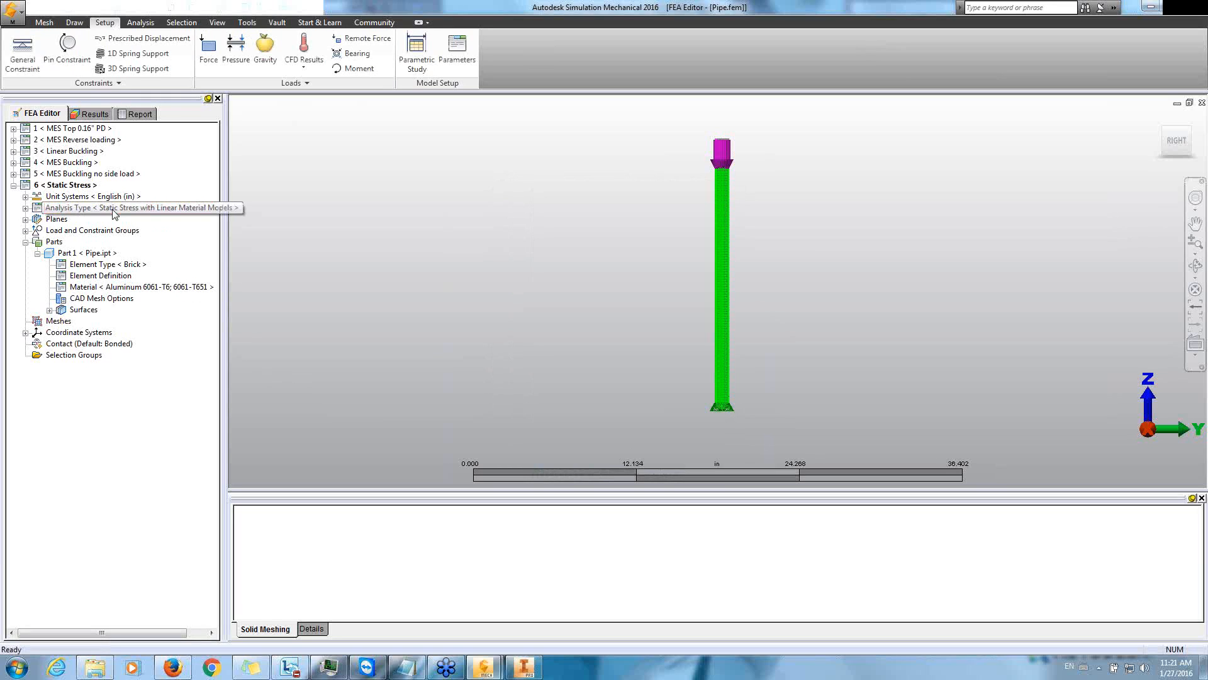
# View the Static Stress scenario's displacement magnitude contours and its von Mises stress contours
pyautogui.click(116, 114)
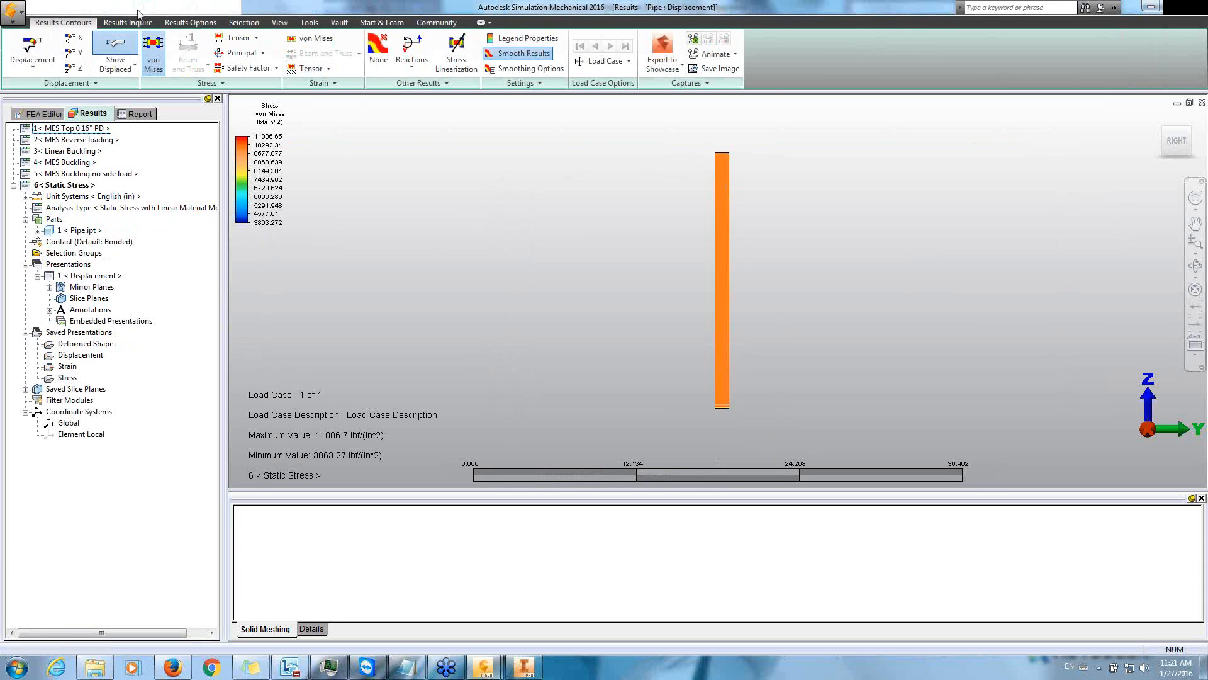
pyautogui.click(27, 52)
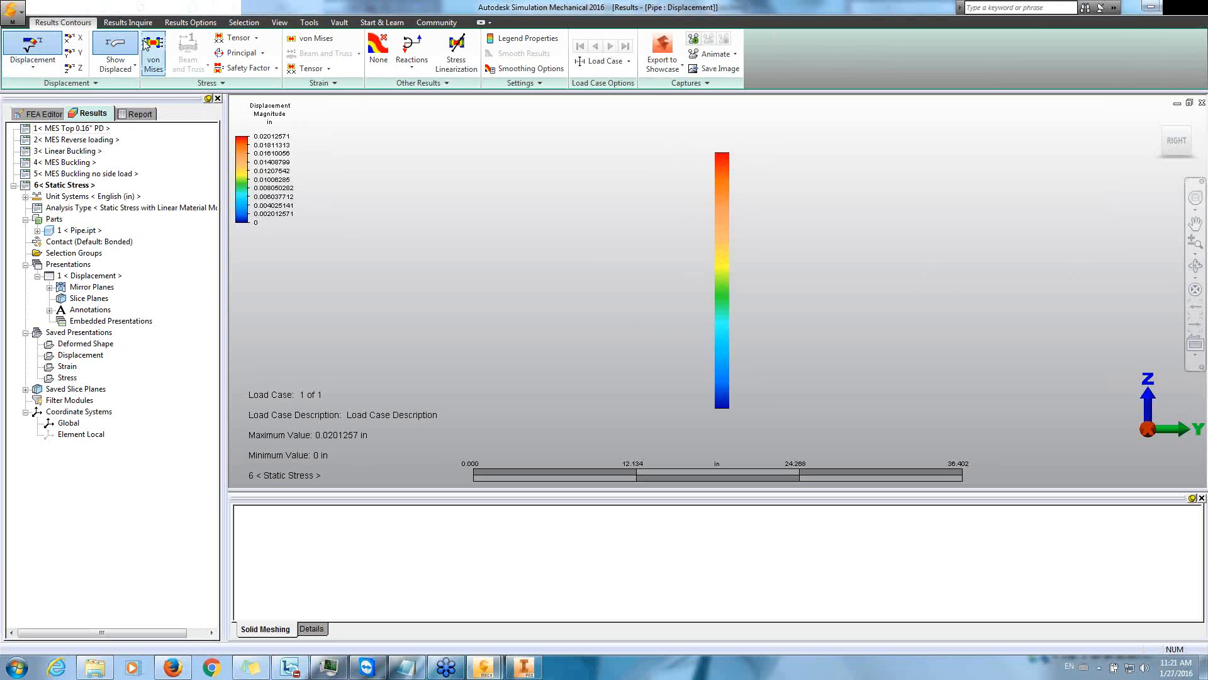
pyautogui.click(153, 61)
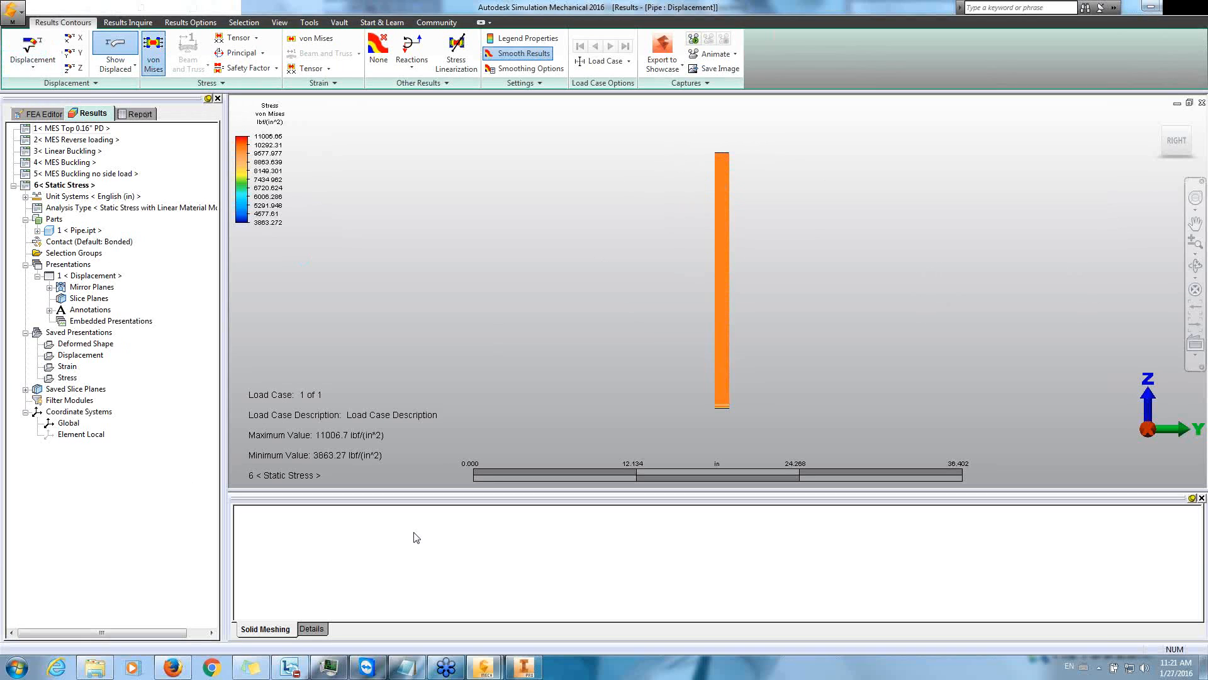
# Inquire the von Mises stress result at a node near the middle of the pipe
pyautogui.click(723, 277)
pyautogui.rightClick(497, 213)
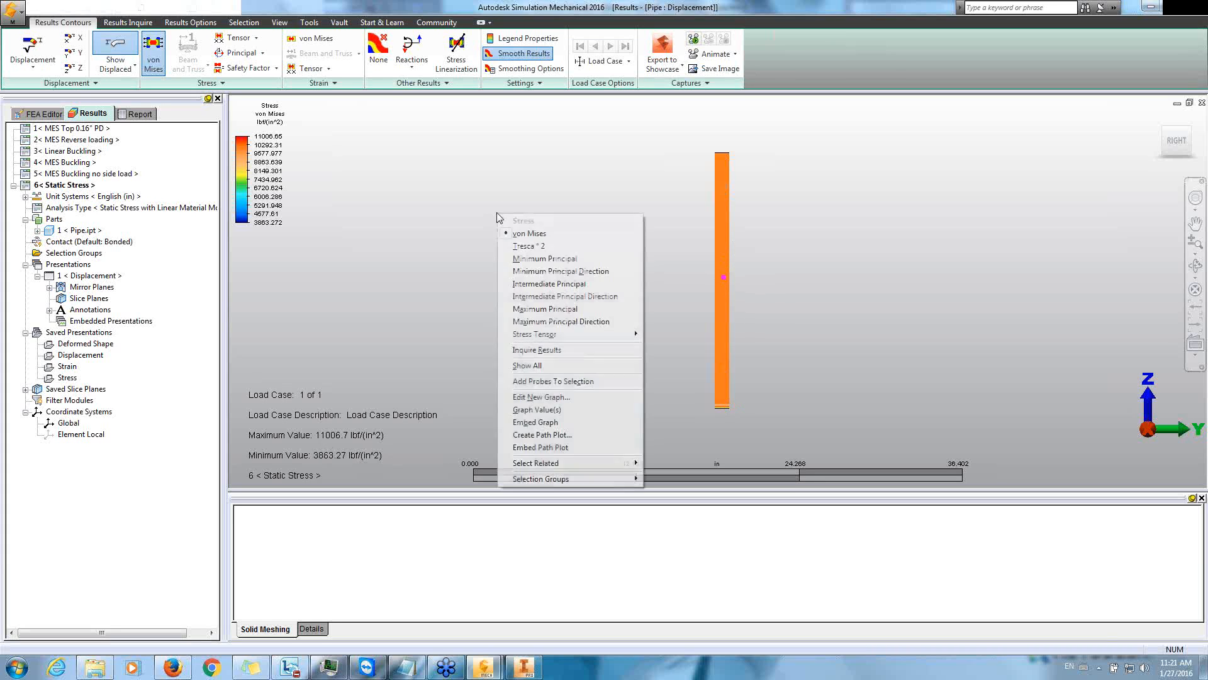
pyautogui.click(547, 350)
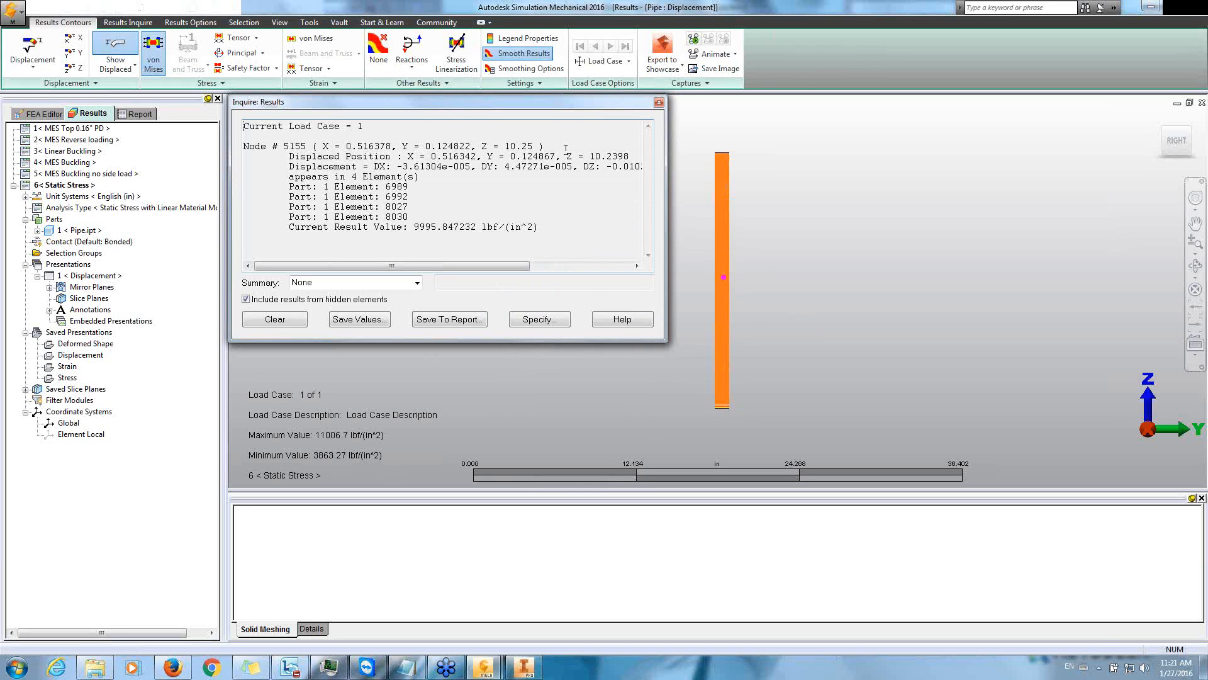
pyautogui.click(658, 102)
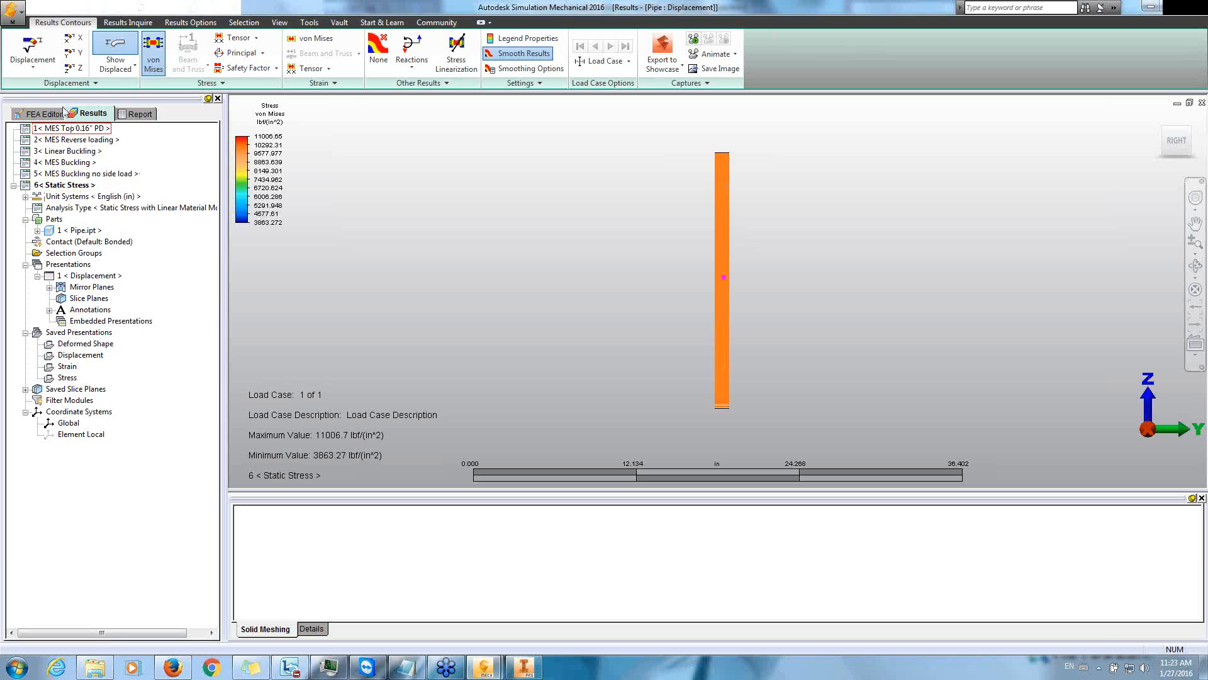
# Leave the stress results and return to the Static Stress scenario in the FEA Editor
pyautogui.rightClick(68, 185)
pyautogui.click(312, 223)
pyautogui.rightClick(85, 187)
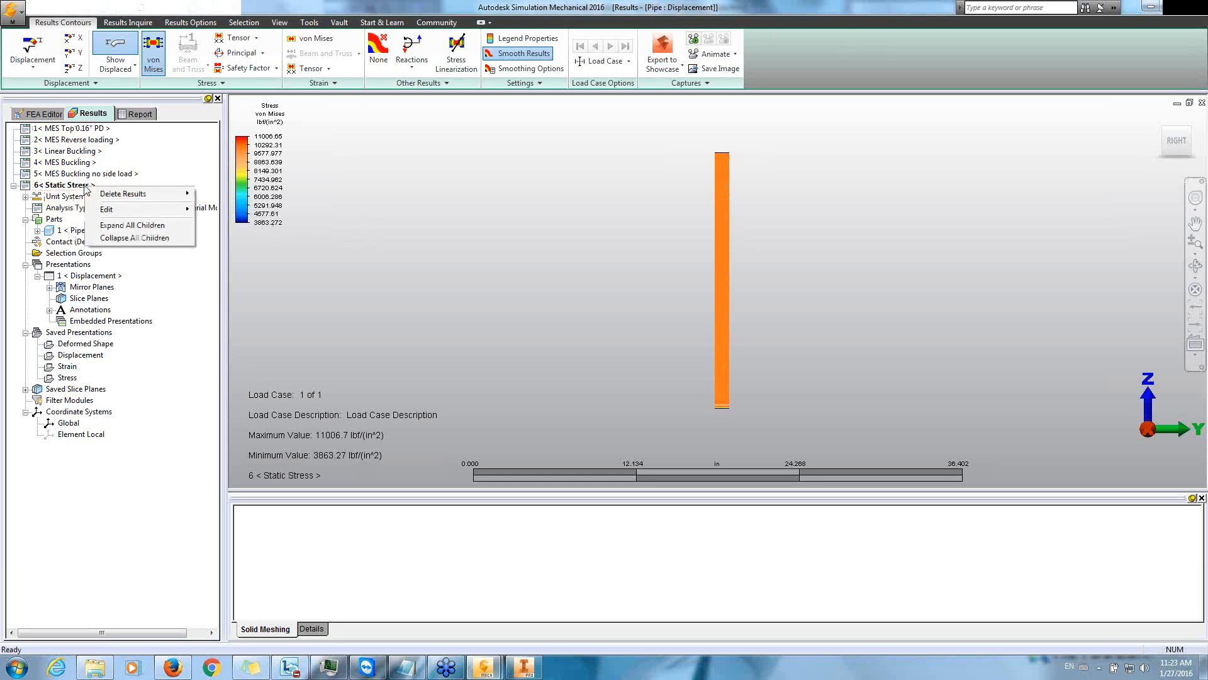
pyautogui.click(39, 115)
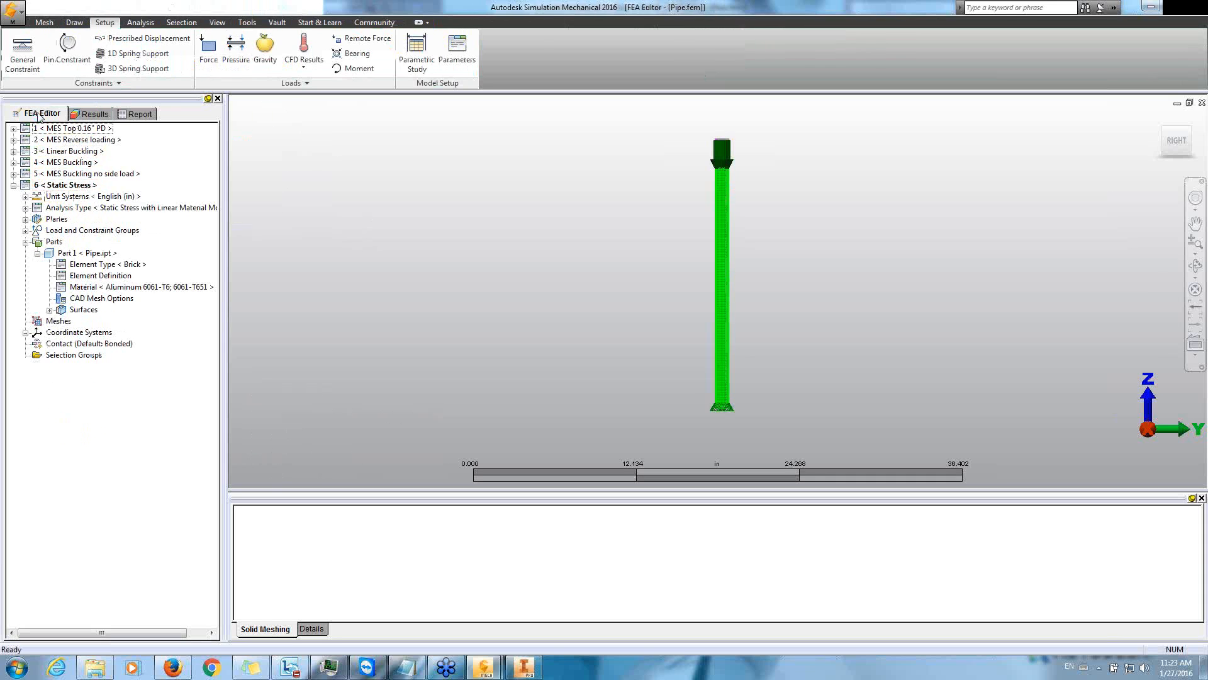
pyautogui.click(73, 187)
pyautogui.rightClick(74, 190)
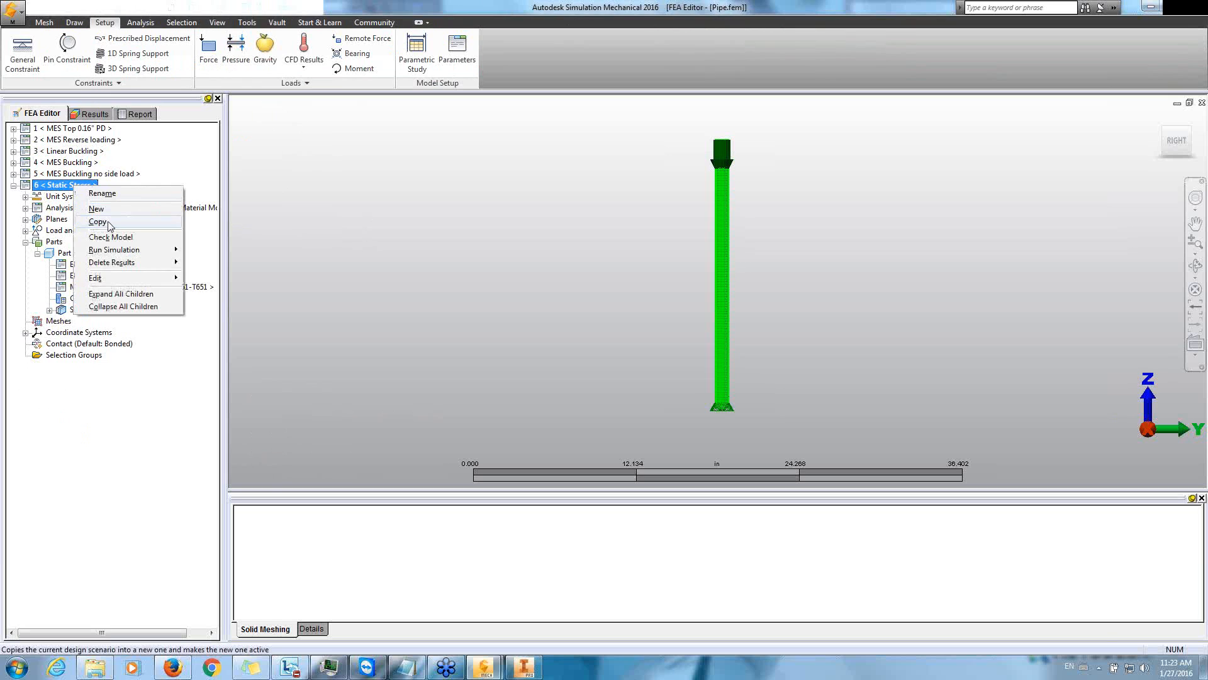
pyautogui.click(298, 196)
# Change the analysis type to MES with Nonlinear Material Models, copying the Static Stress scenario into a new design scenario
pyautogui.rightClick(141, 212)
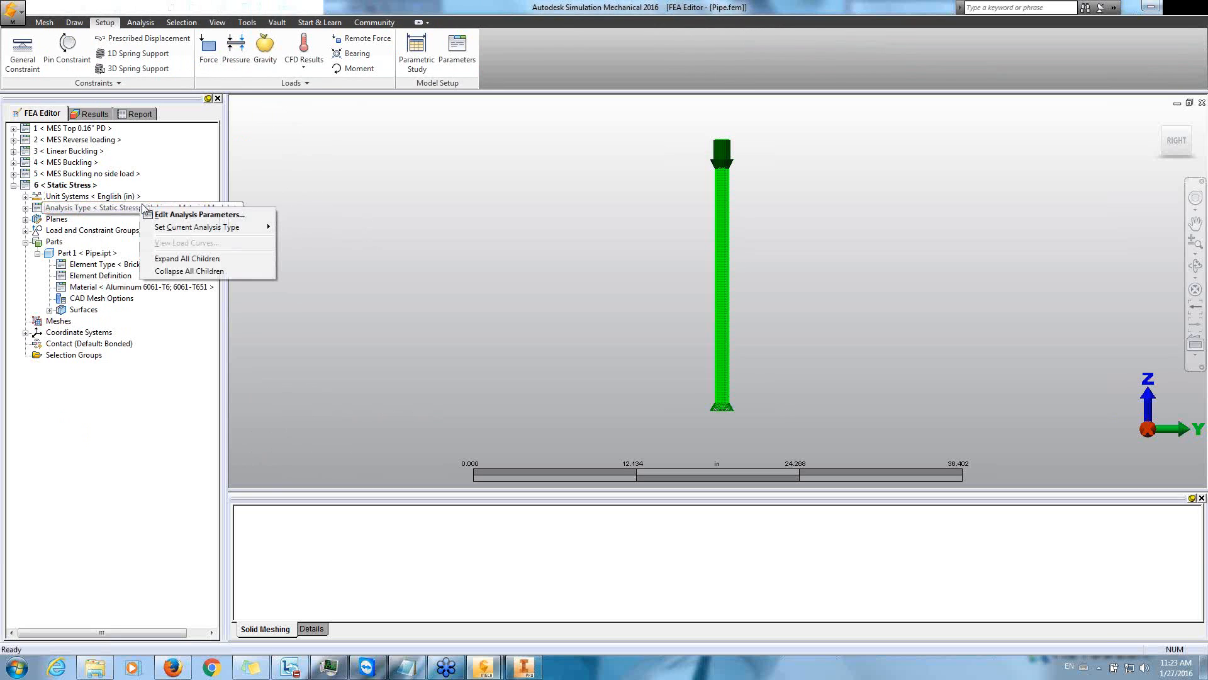
pyautogui.moveTo(192, 228)
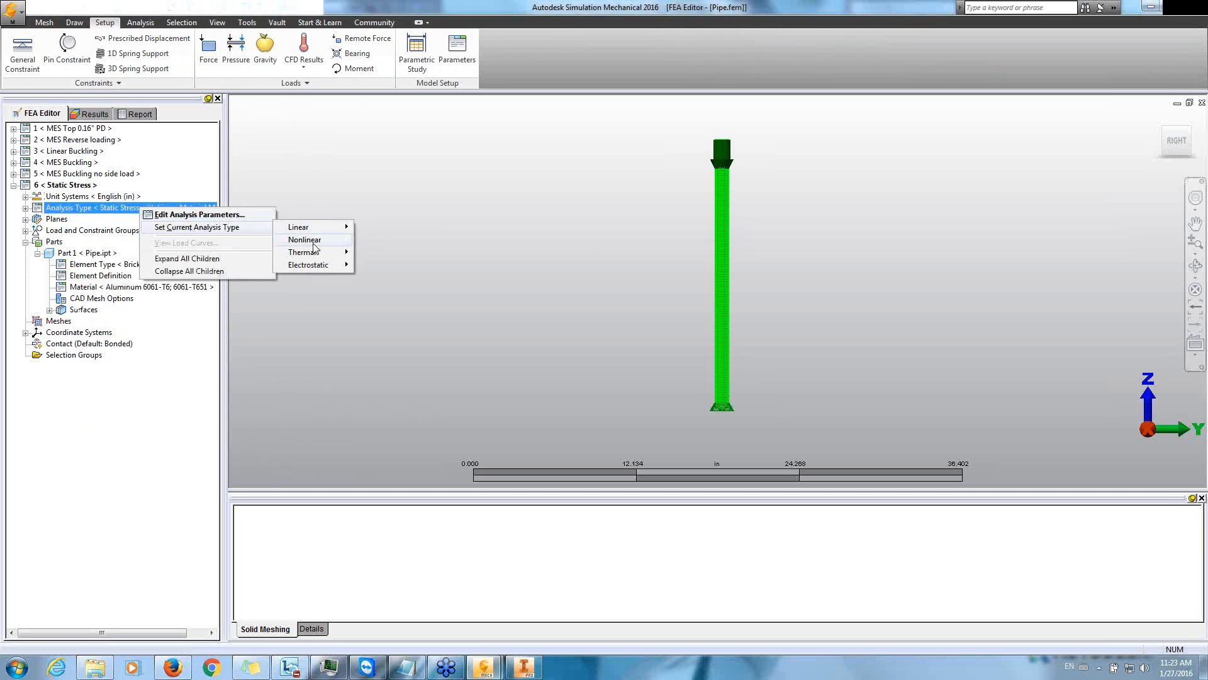
pyautogui.moveTo(321, 242)
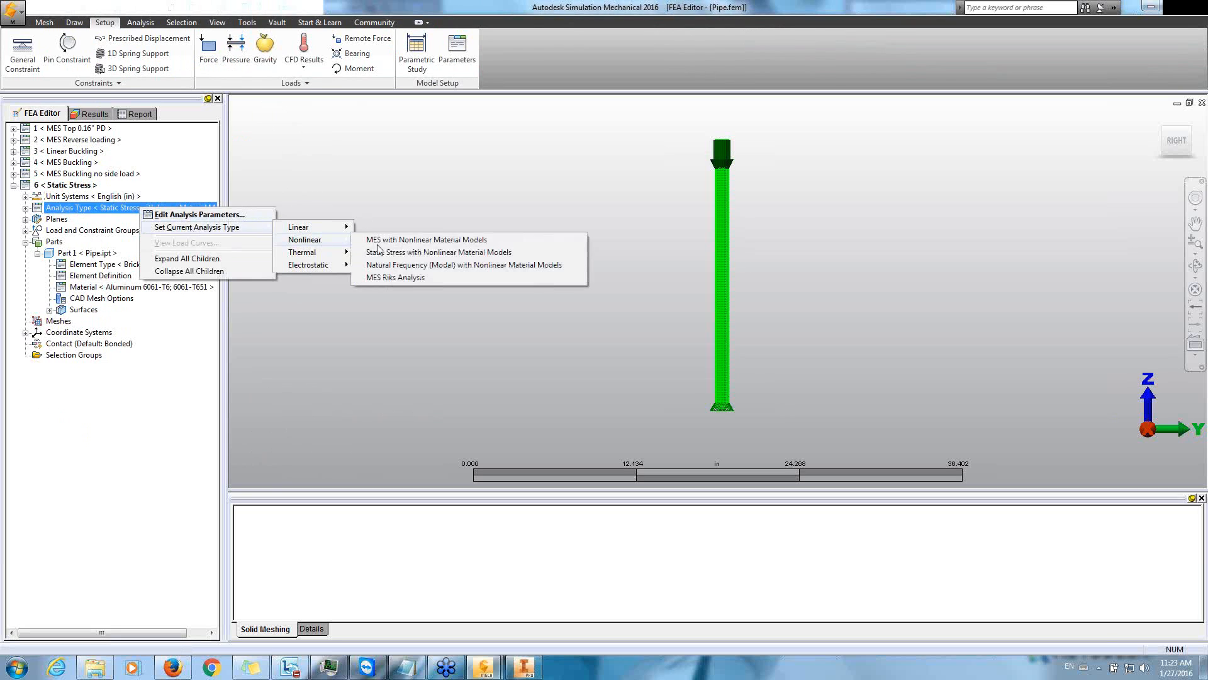
pyautogui.click(486, 242)
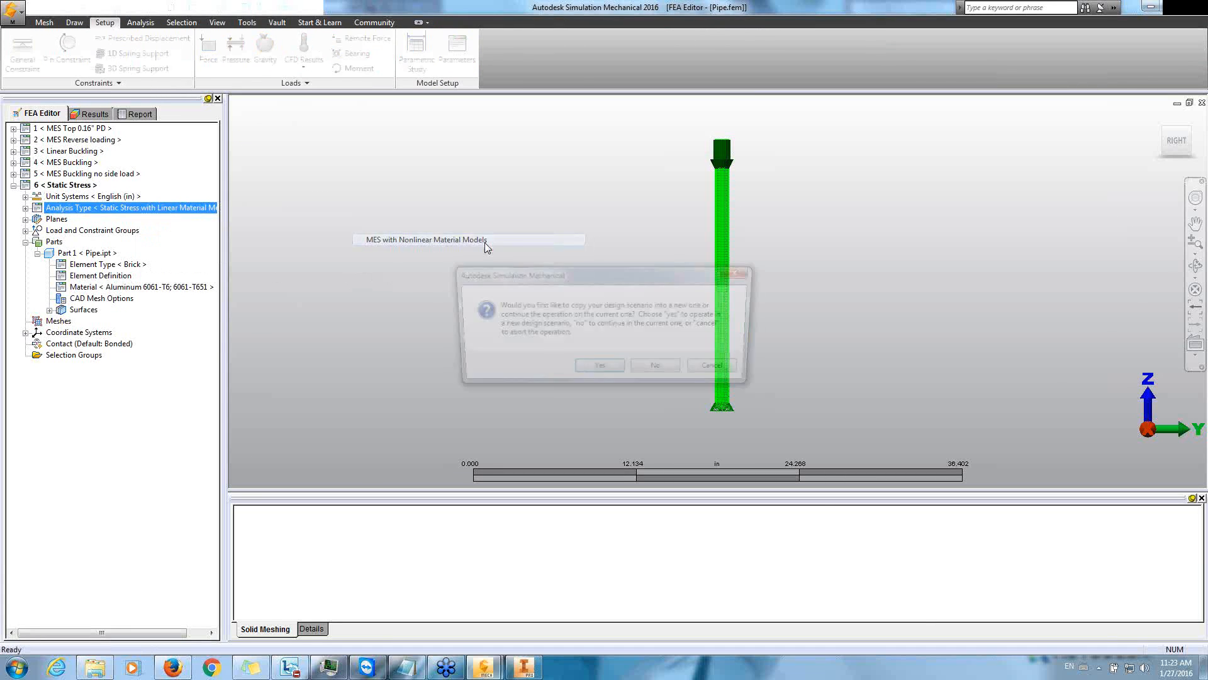
pyautogui.click(613, 374)
pyautogui.click(673, 384)
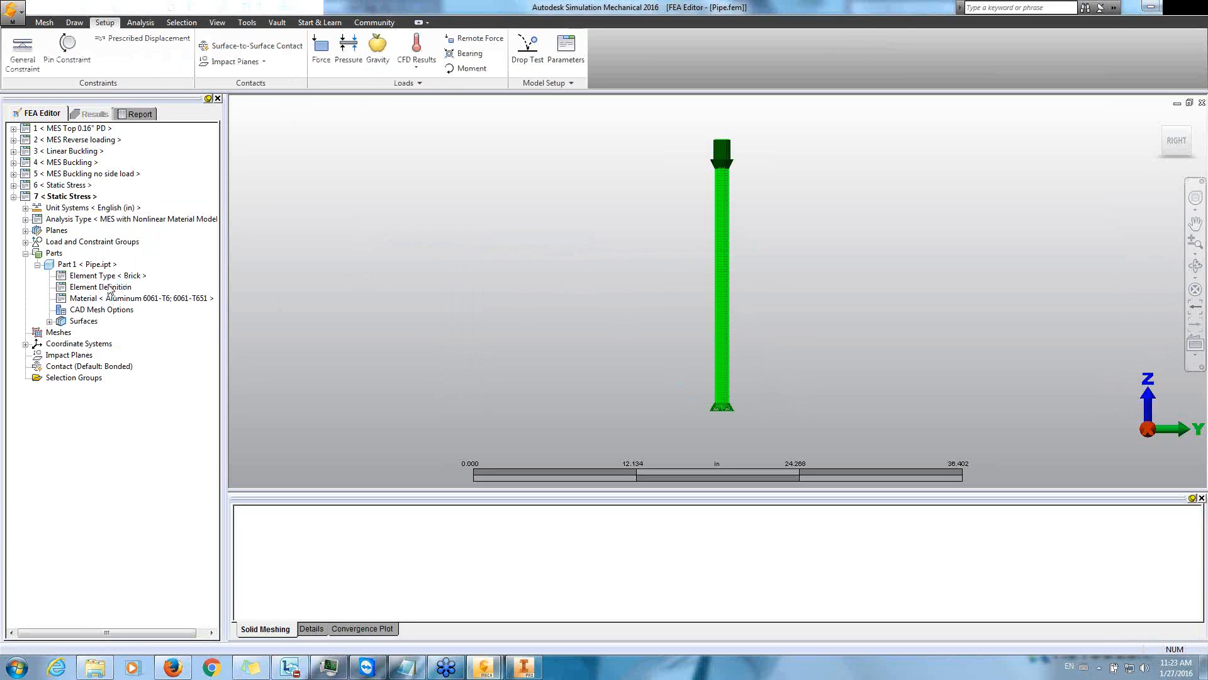
# In the new scenario's pipe element definition, review the elastic and plastic material models and choose von Mises with Isotropic Hardening
pyautogui.doubleClick(117, 289)
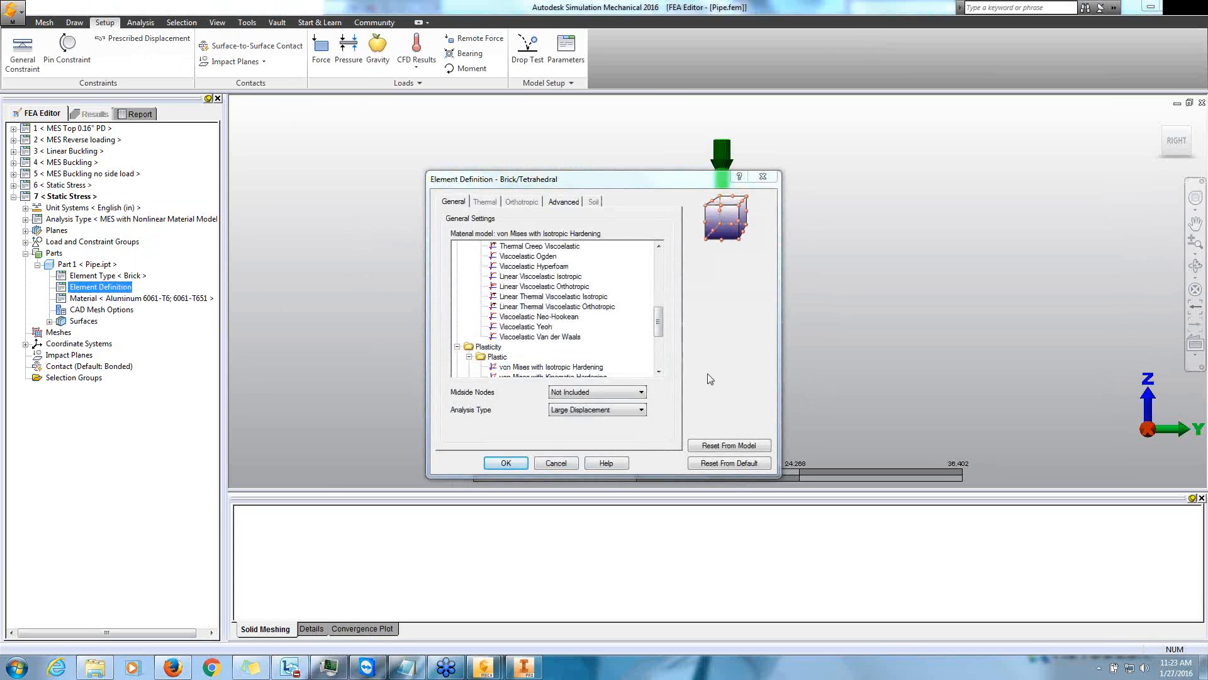
pyautogui.moveTo(661, 326); pyautogui.dragTo(659, 268)
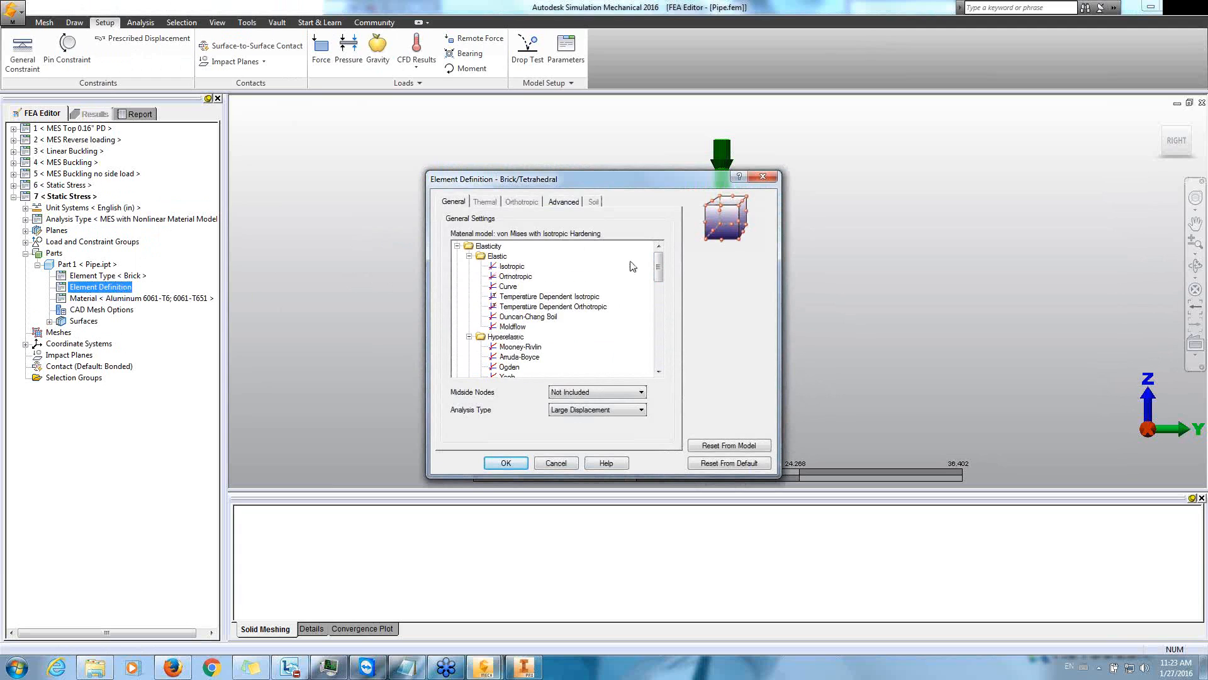
pyautogui.click(515, 266)
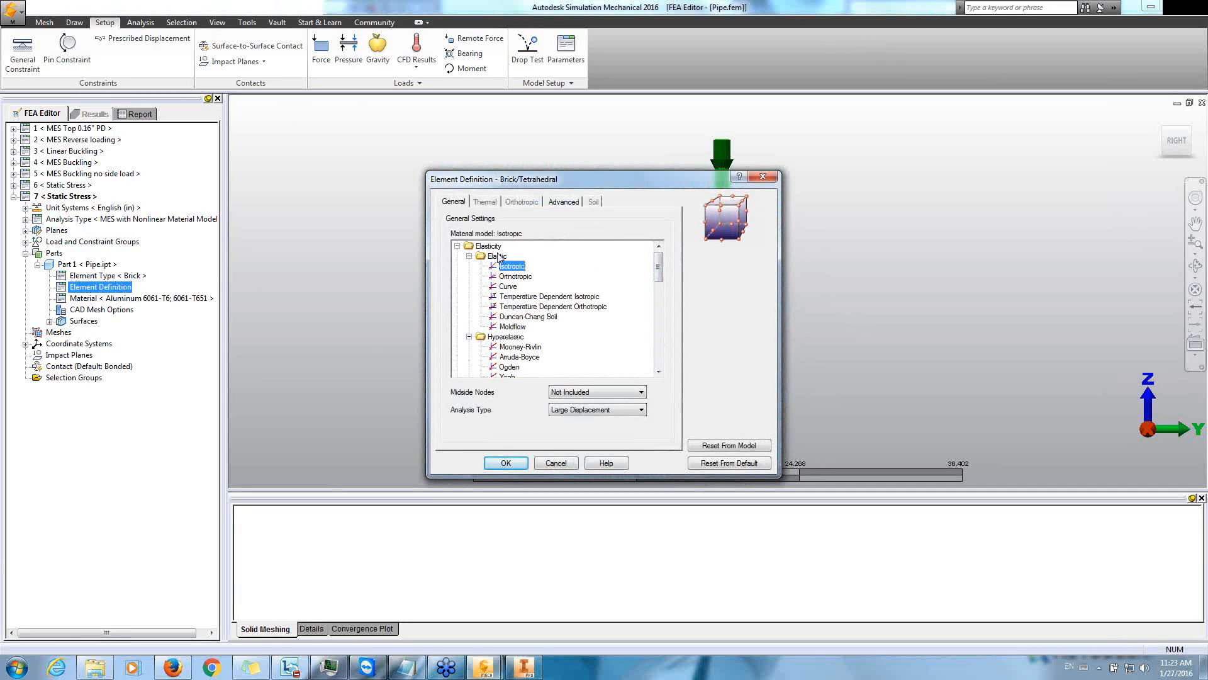
pyautogui.moveTo(659, 270); pyautogui.dragTo(656, 341)
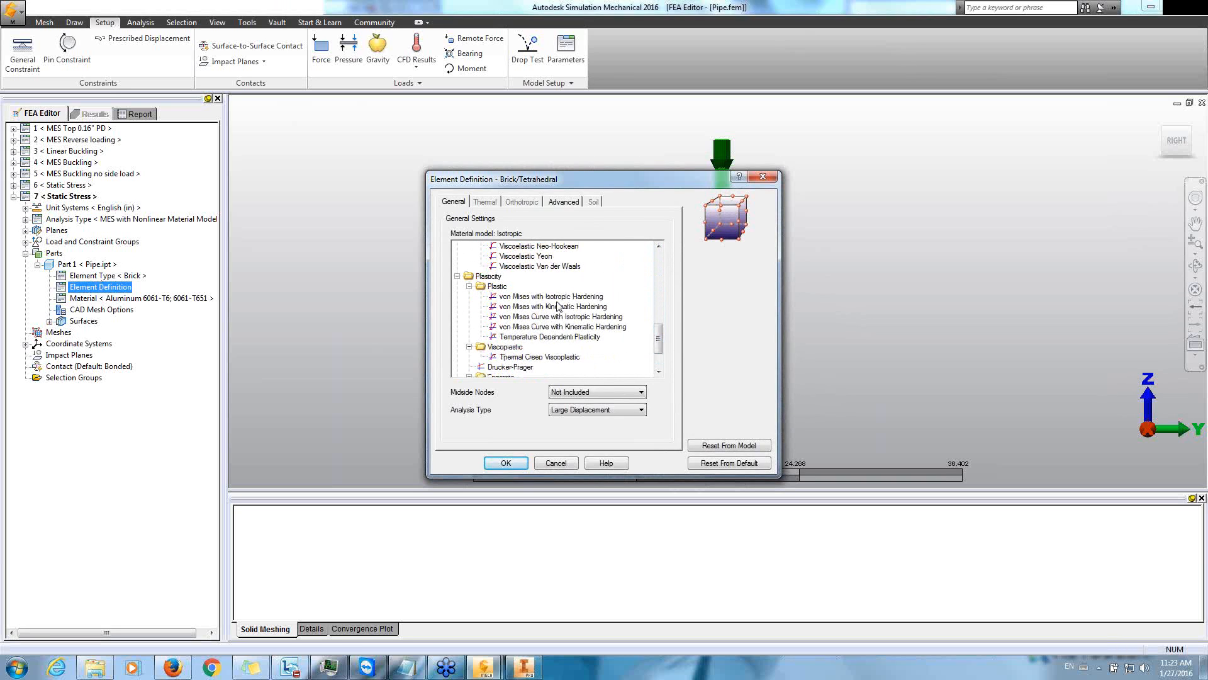
pyautogui.click(520, 297)
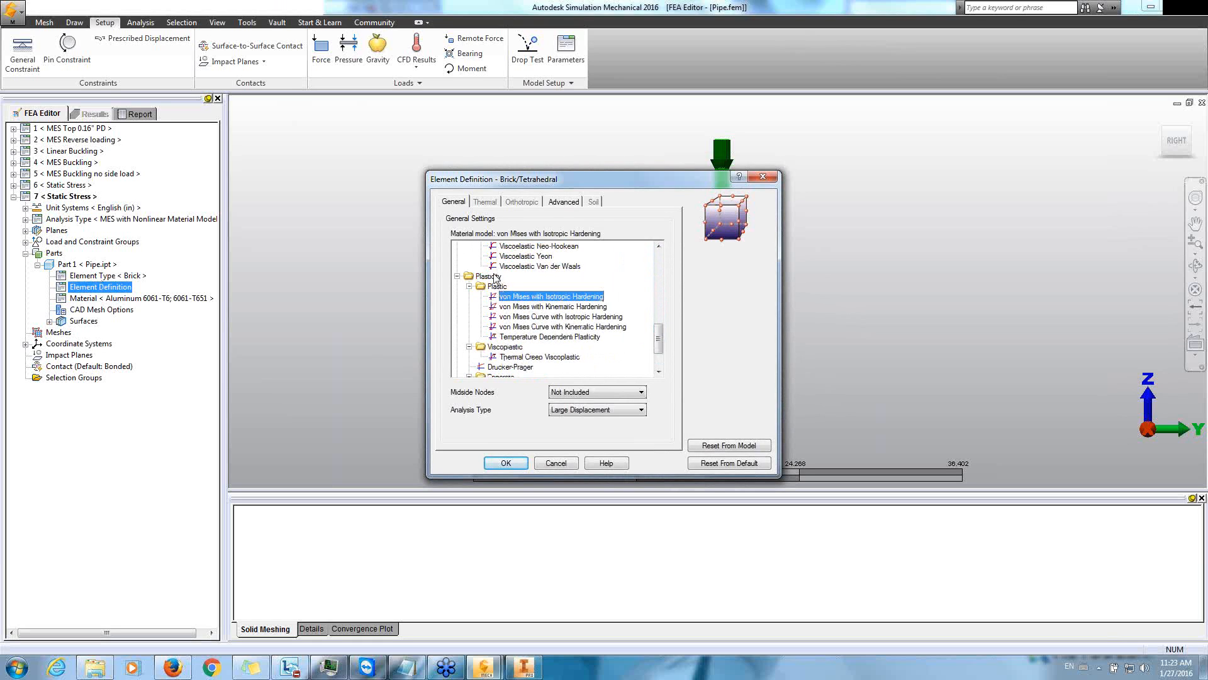
pyautogui.click(513, 462)
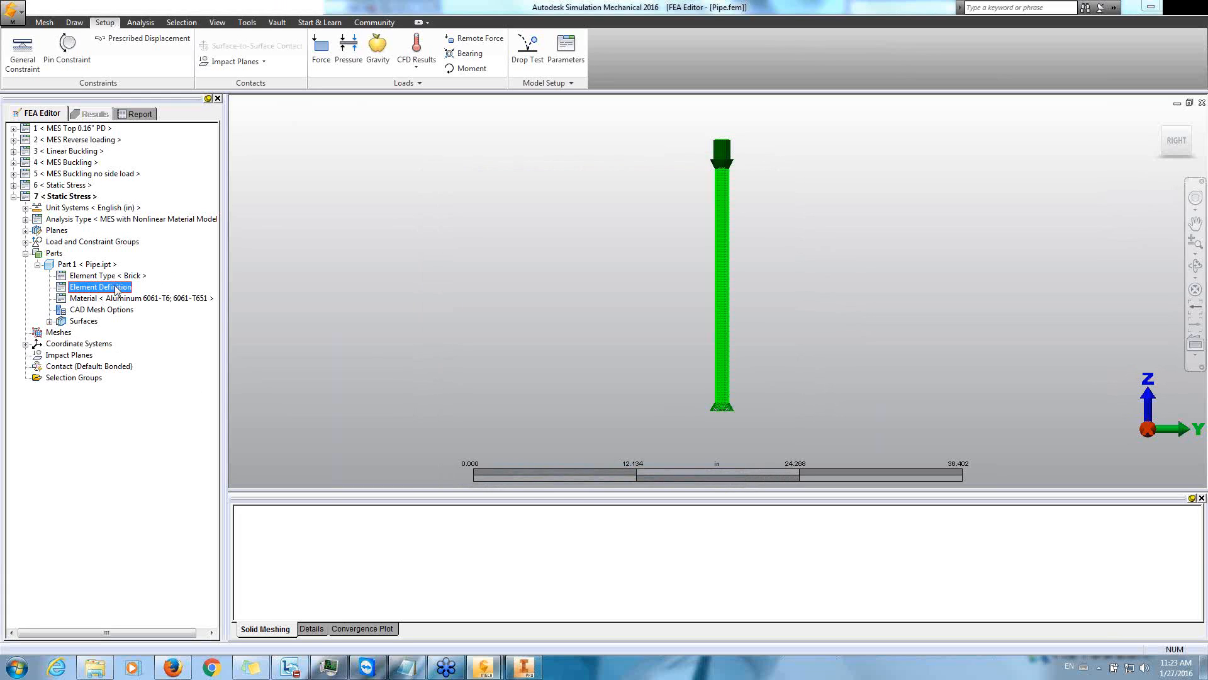
# Inspect the pipe's Aluminum 6061-T6 material properties and the magnitude and load curve of the surface force at its upper end
pyautogui.doubleClick(179, 300)
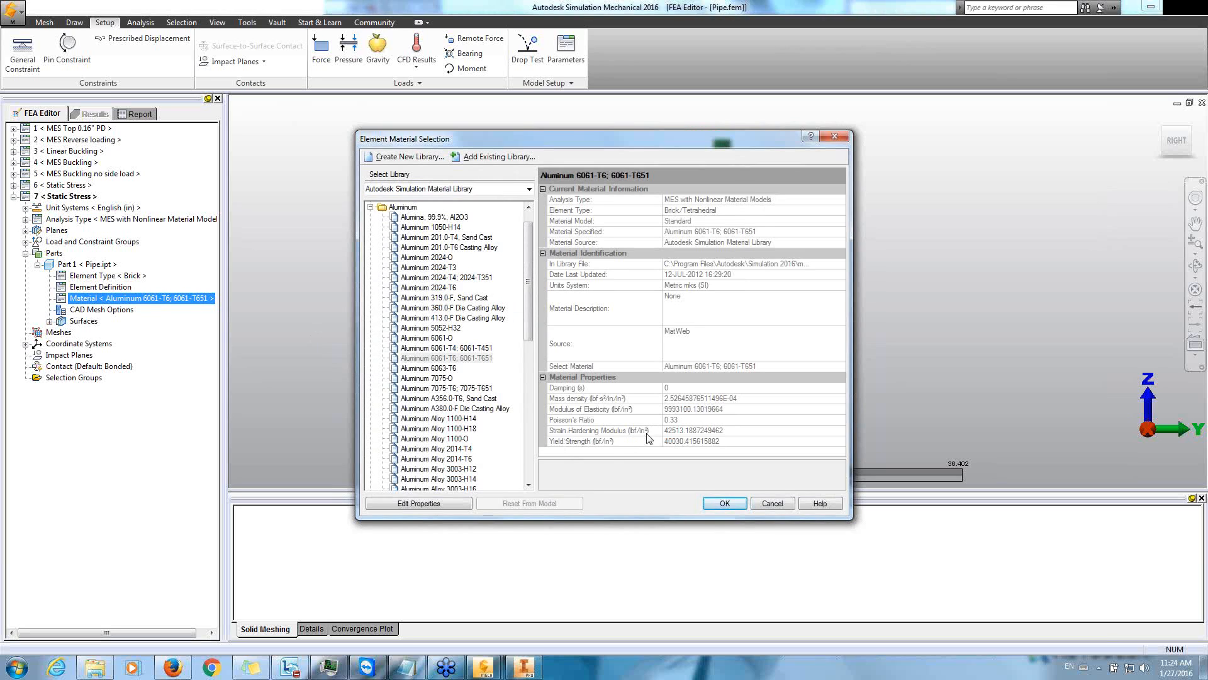
pyautogui.click(725, 503)
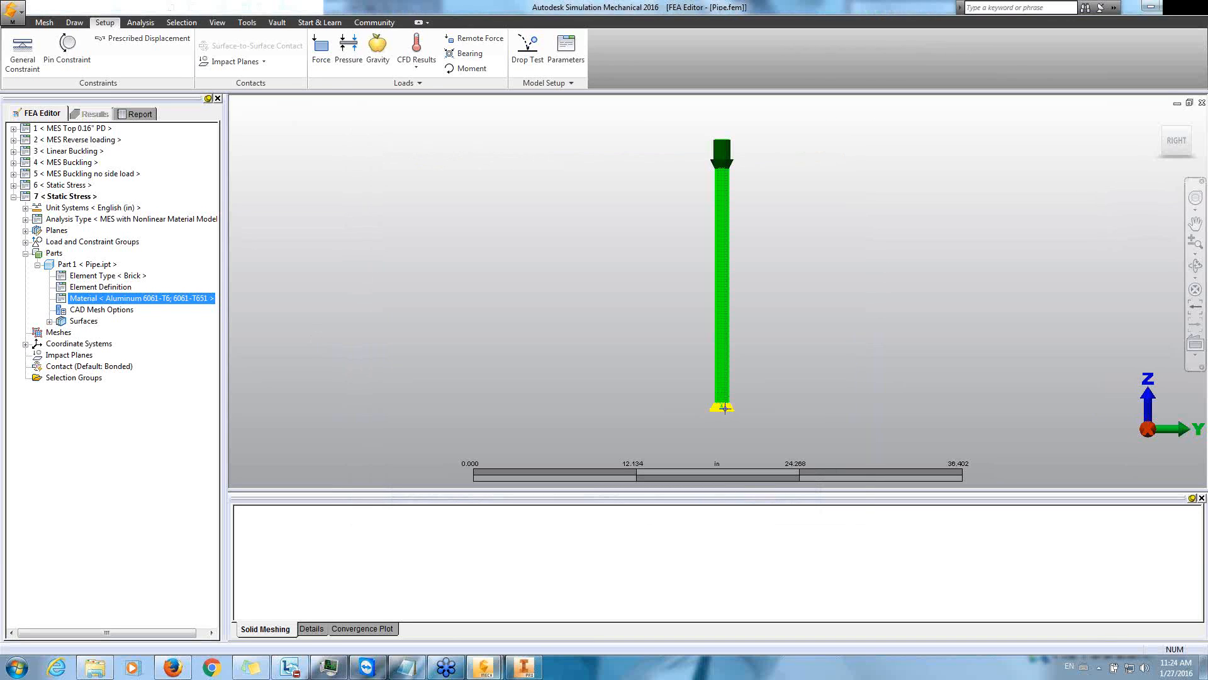
pyautogui.click(722, 154)
pyautogui.rightClick(360, 229)
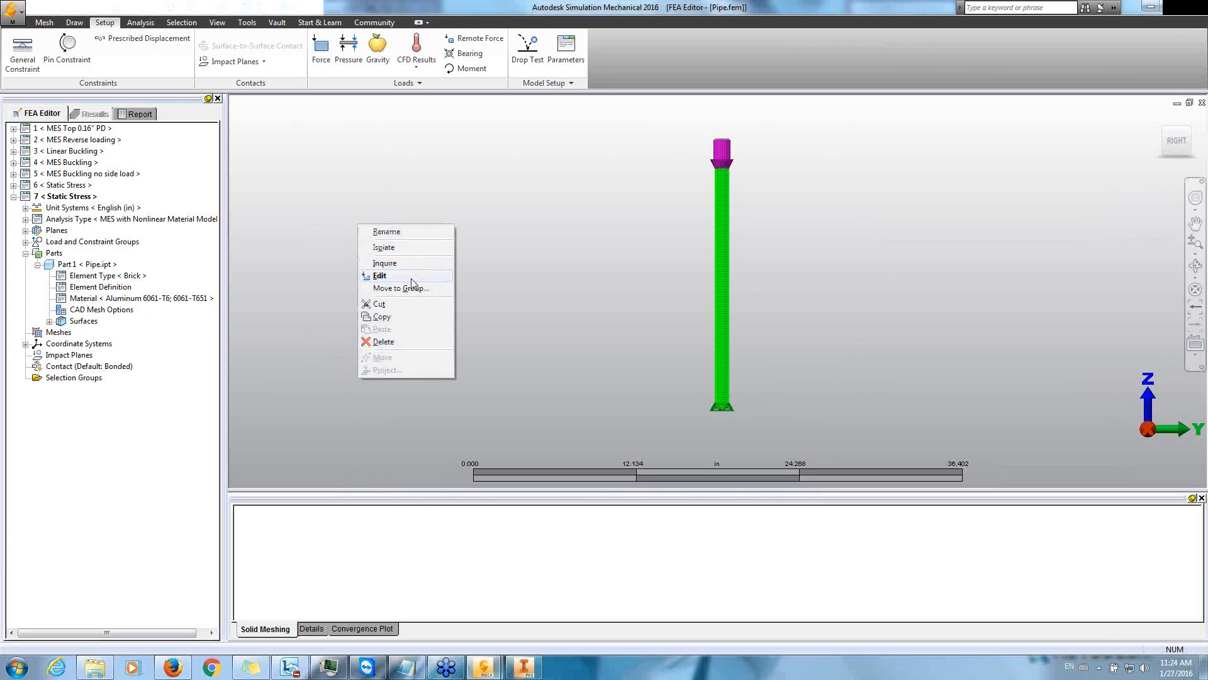
pyautogui.click(406, 277)
pyautogui.click(549, 213)
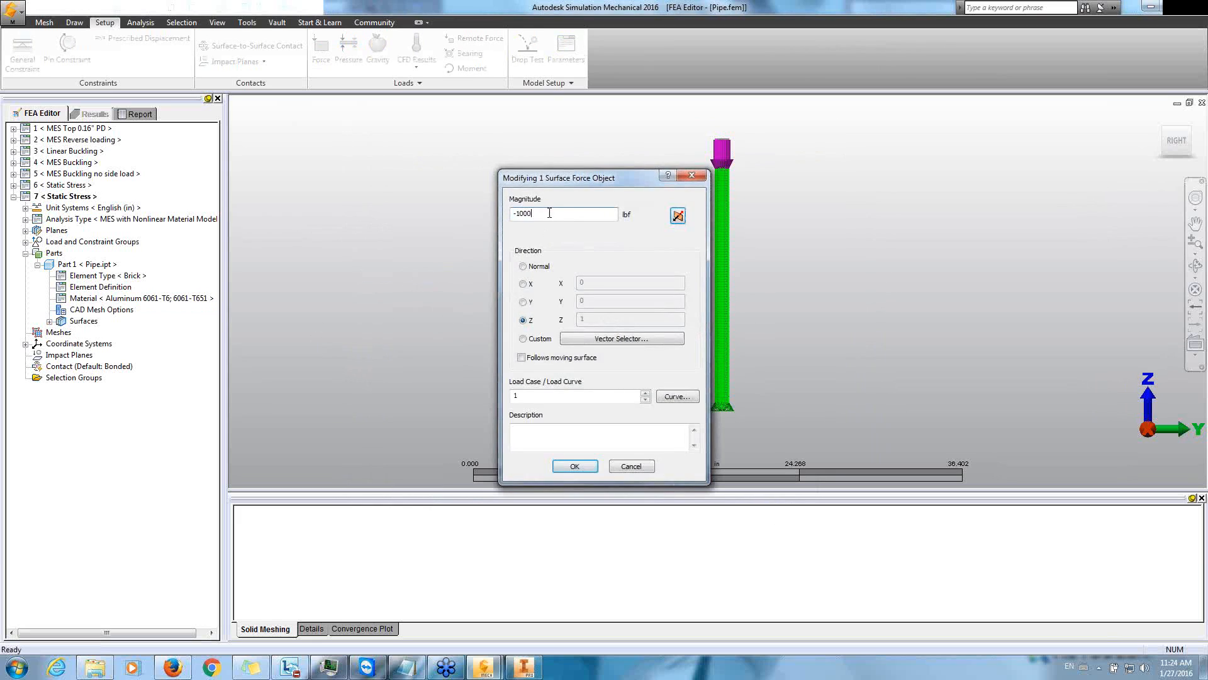
pyautogui.click(672, 397)
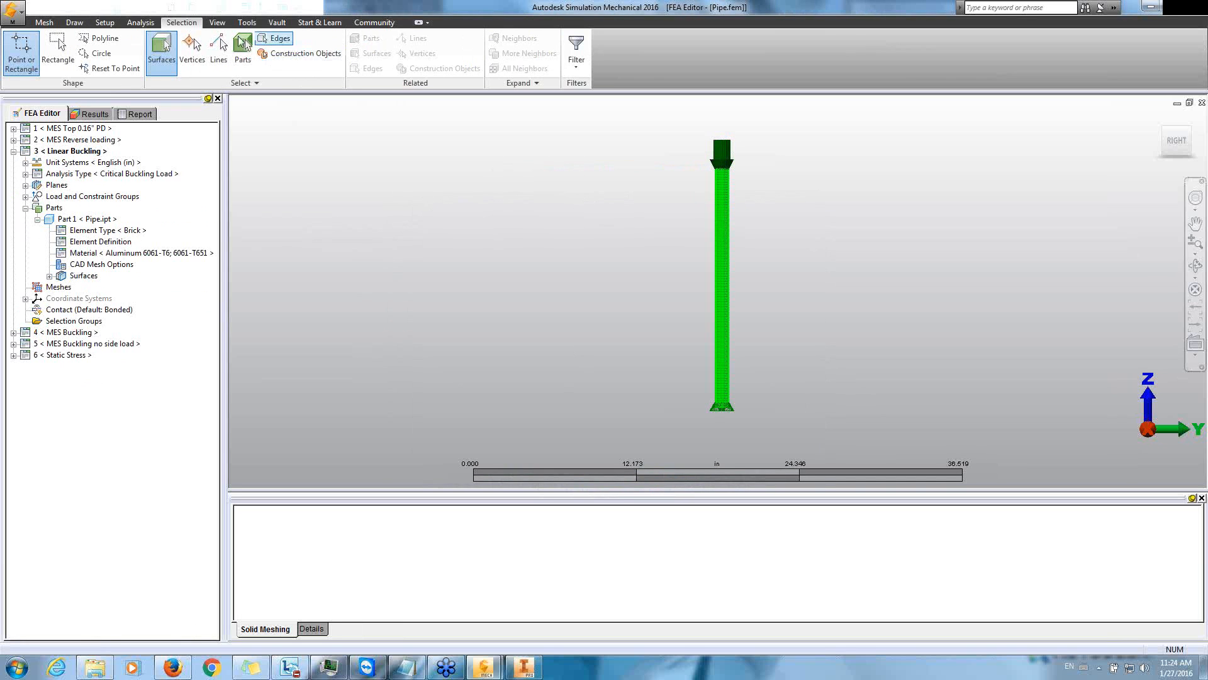
# Review the Linear Buckling scenario's load multipliers in the other session, return to the nonlinear scenario and close the surface force without changes
pyautogui.click(105, 23)
pyautogui.click(367, 49)
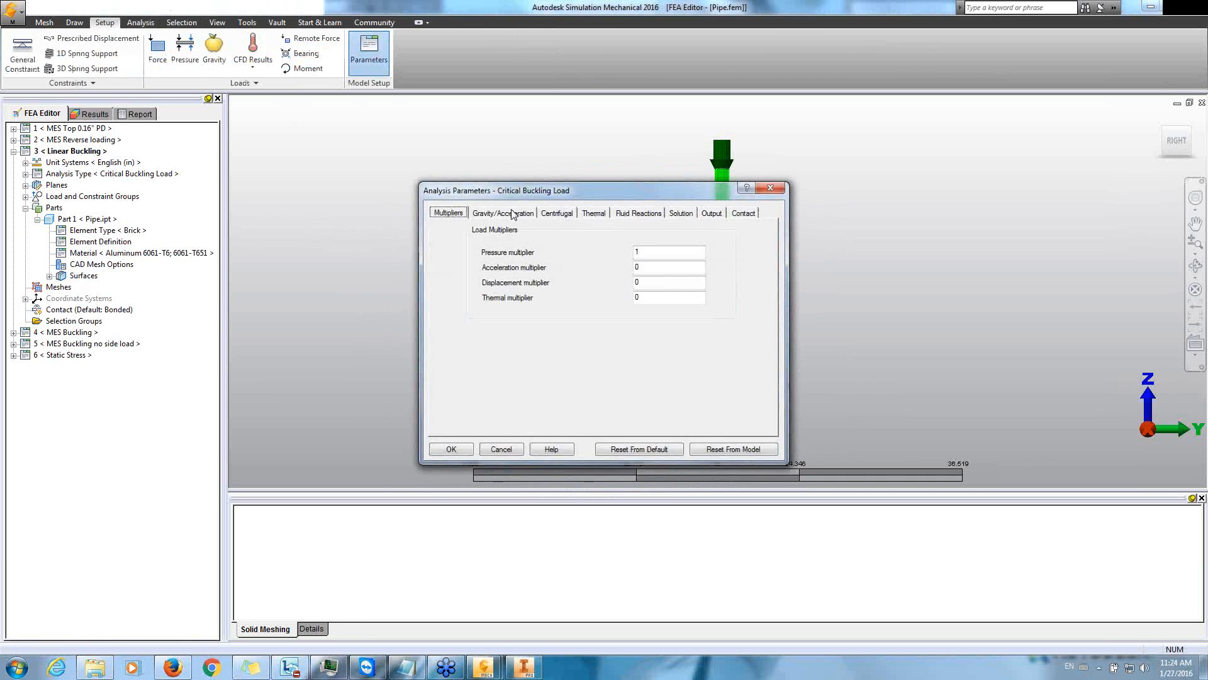
pyautogui.click(514, 452)
pyautogui.click(516, 451)
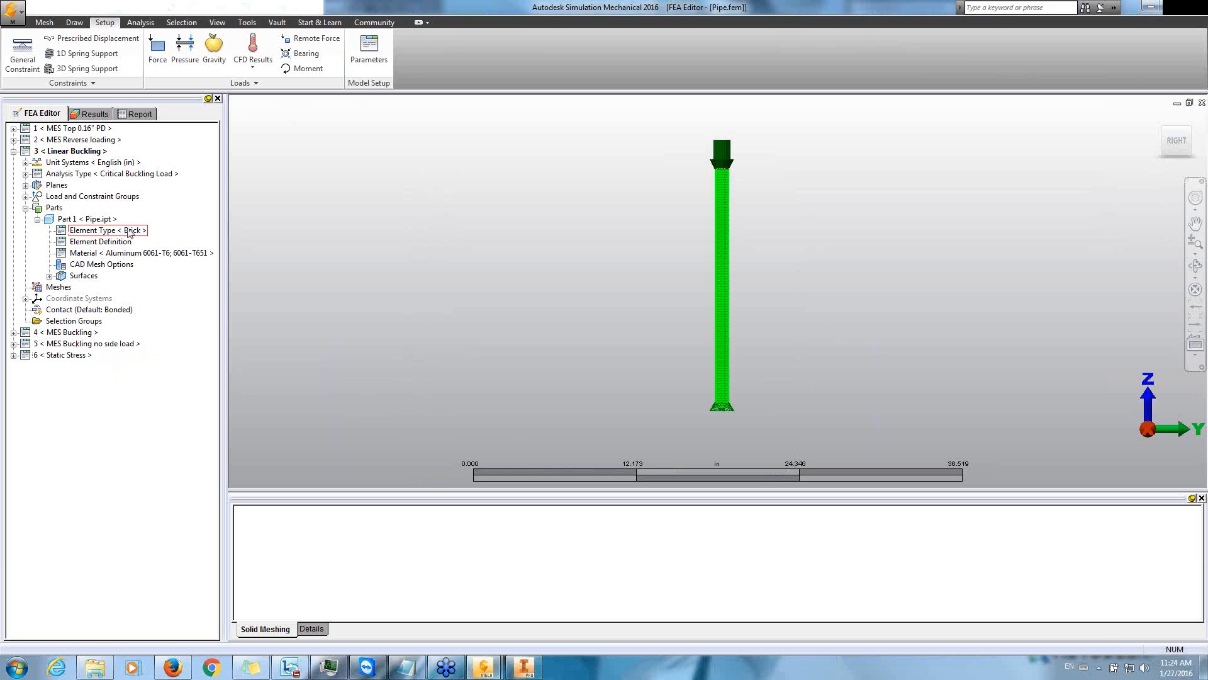
pyautogui.moveTo(478, 672)
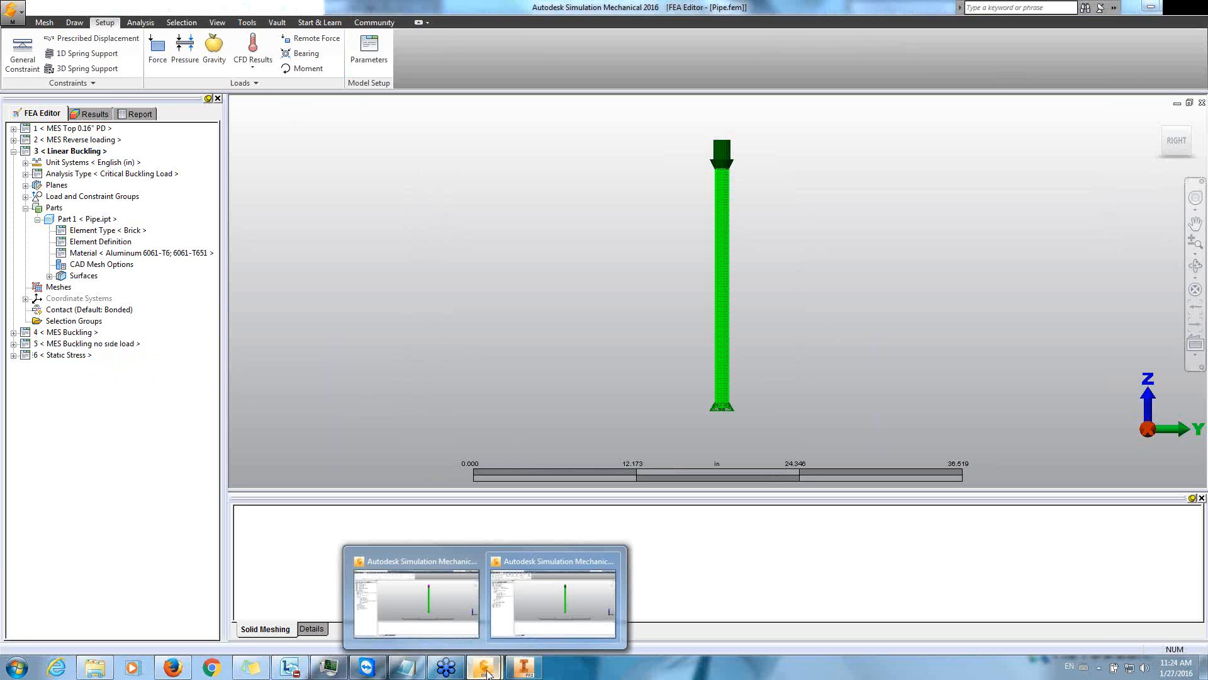
pyautogui.click(454, 592)
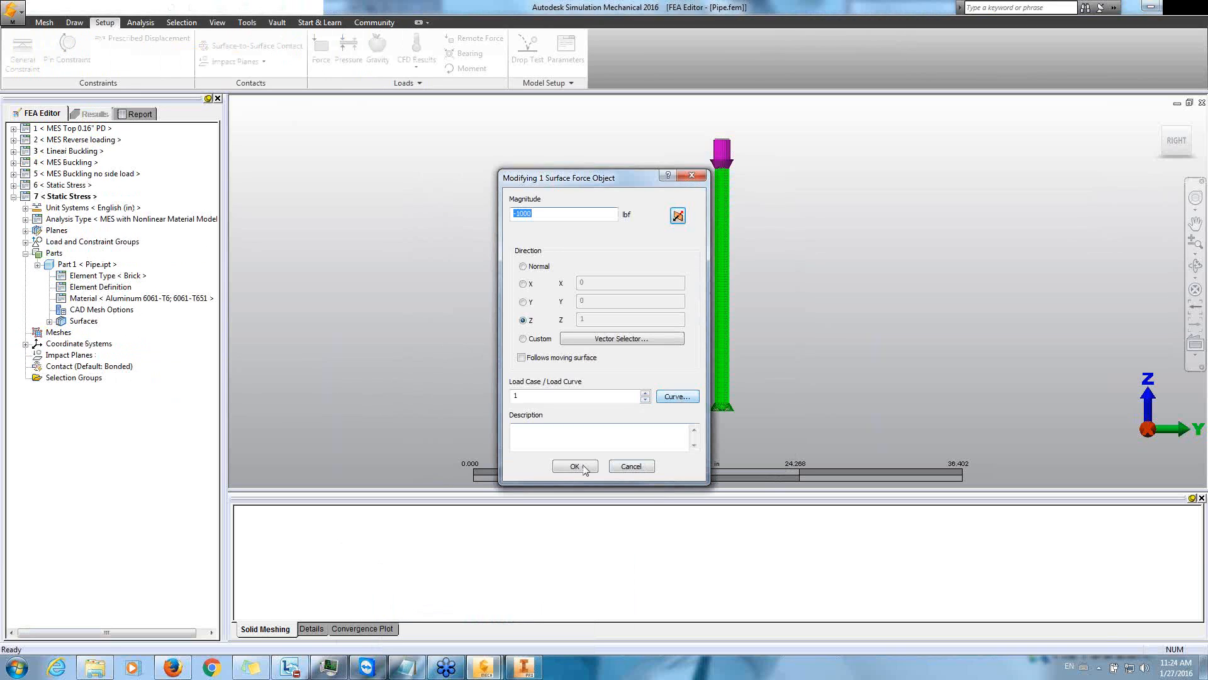
pyautogui.click(648, 468)
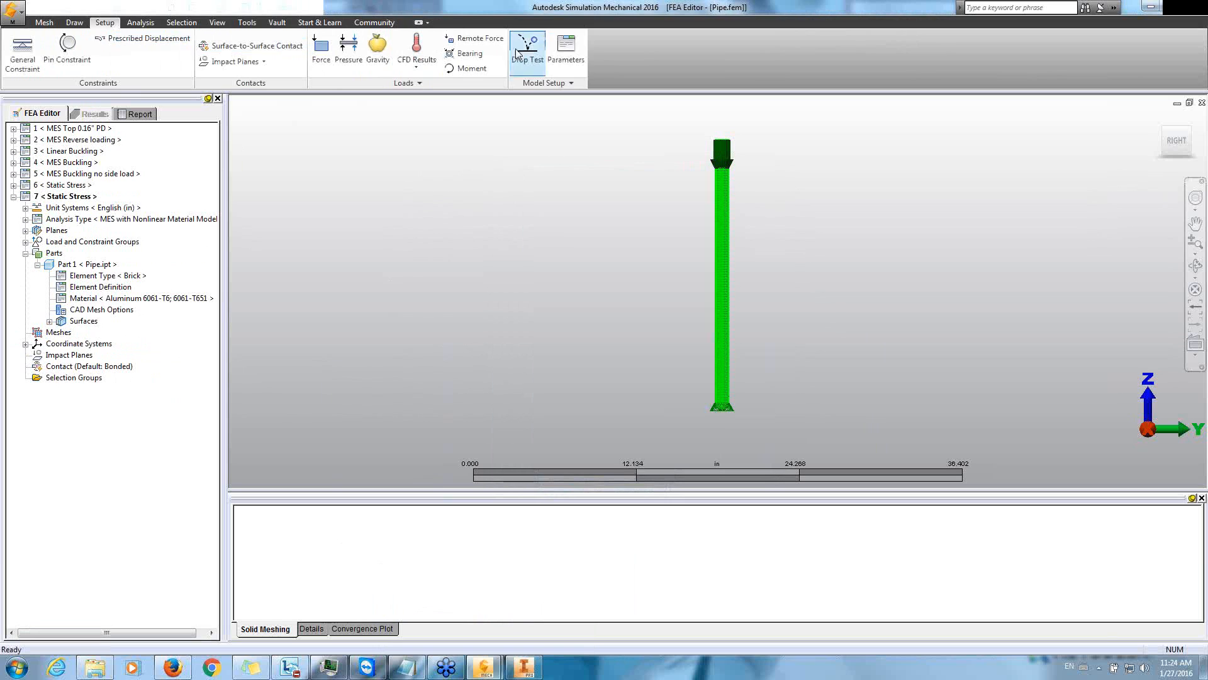
# Edit load curve 1 by deleting the 0.5 s row and setting the multiplier to 1 at 1 s, and view its plot
pyautogui.click(564, 46)
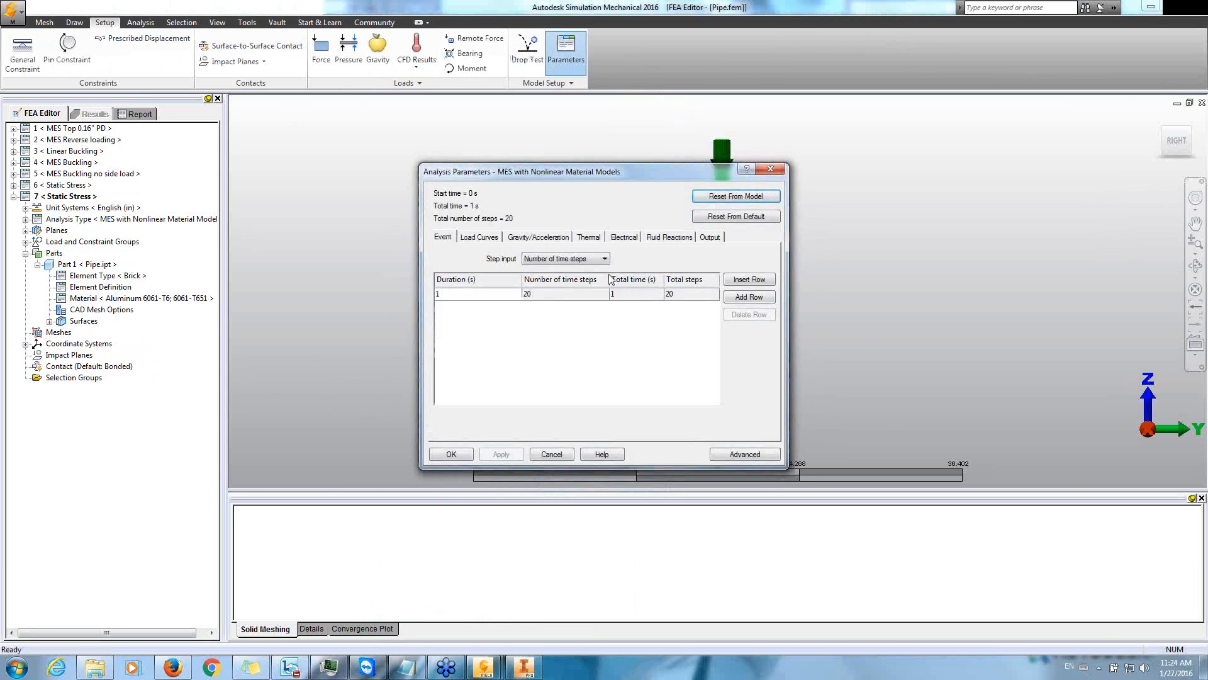
pyautogui.click(491, 238)
pyautogui.click(584, 355)
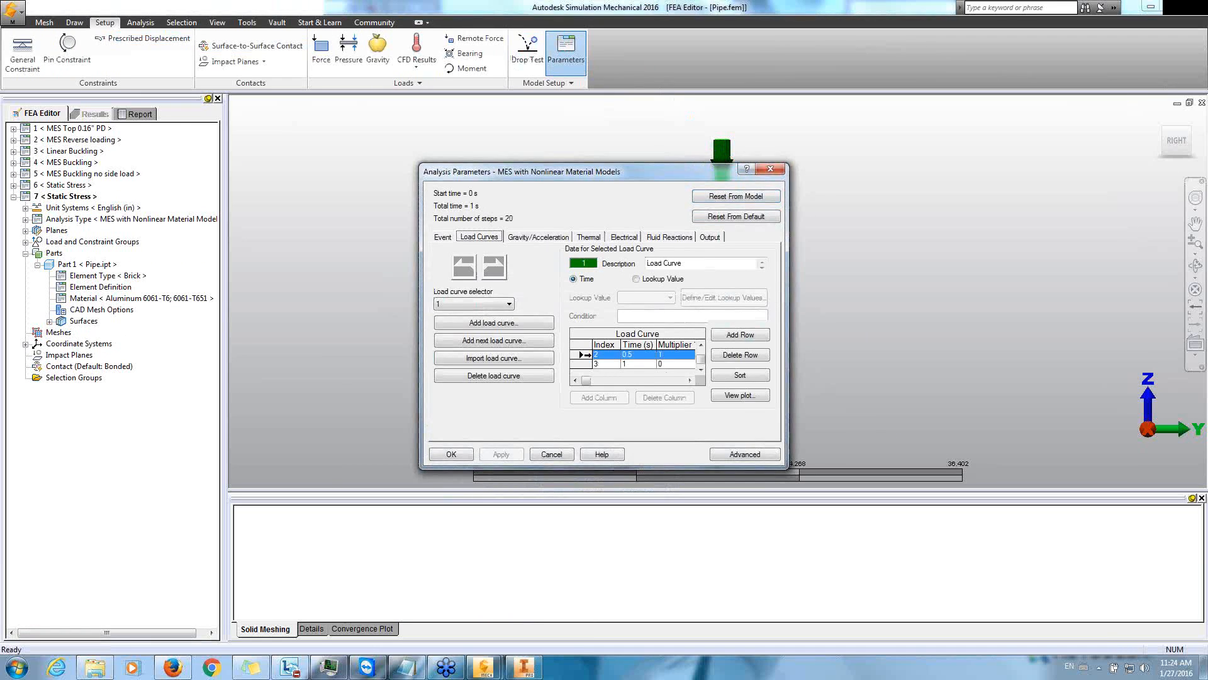
pyautogui.click(750, 356)
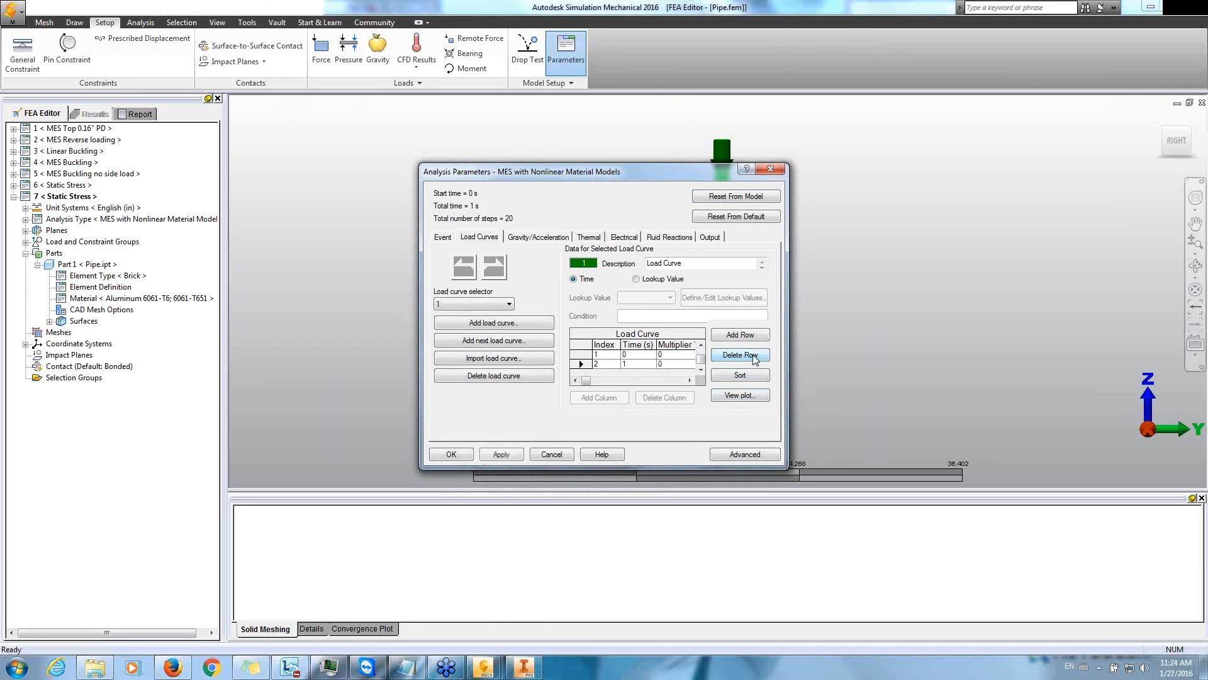
pyautogui.click(670, 364)
pyautogui.write('1')
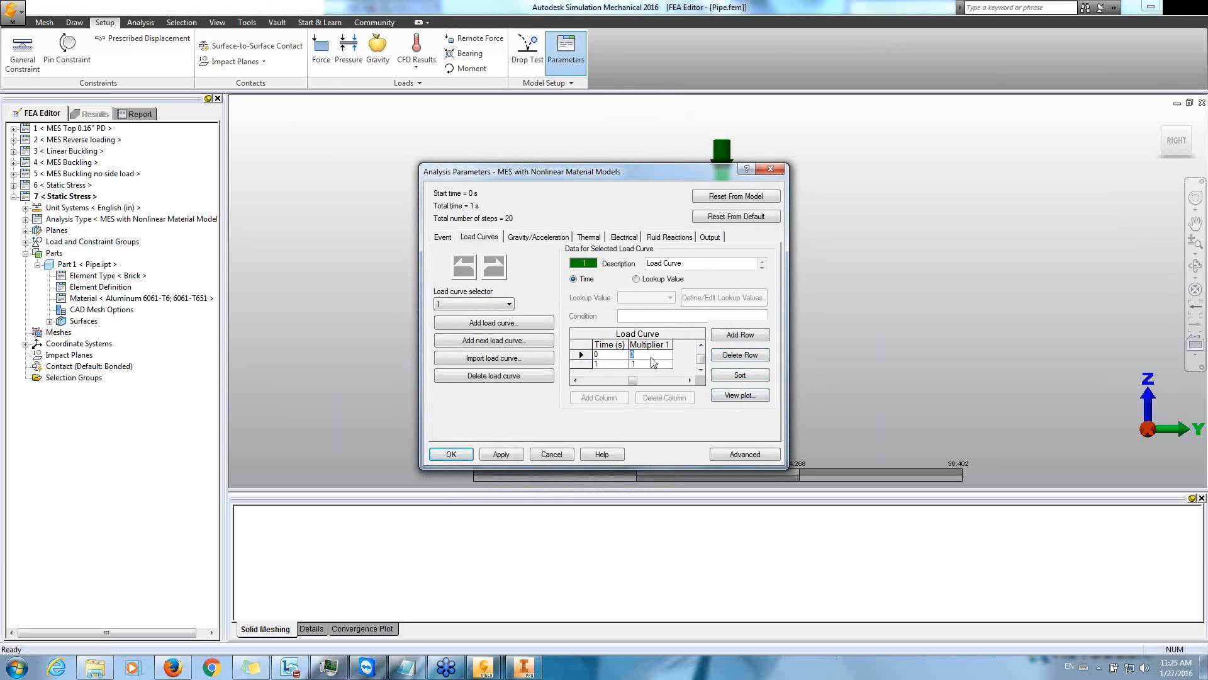
pyautogui.click(737, 396)
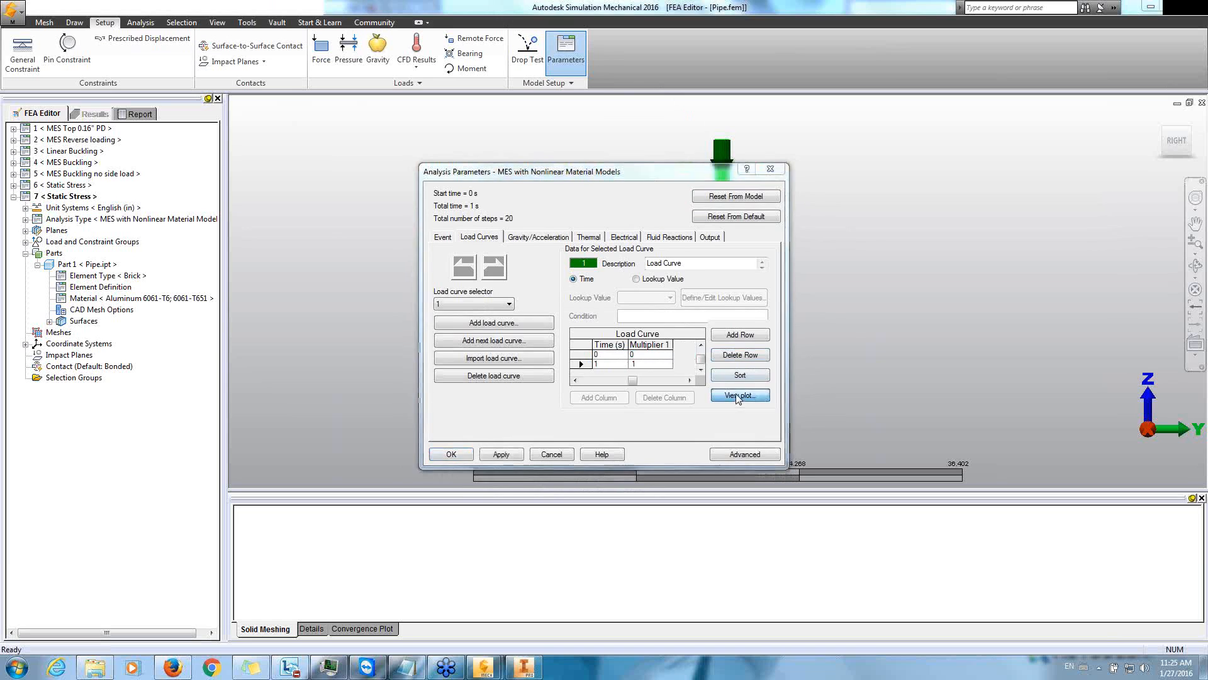
pyautogui.click(554, 449)
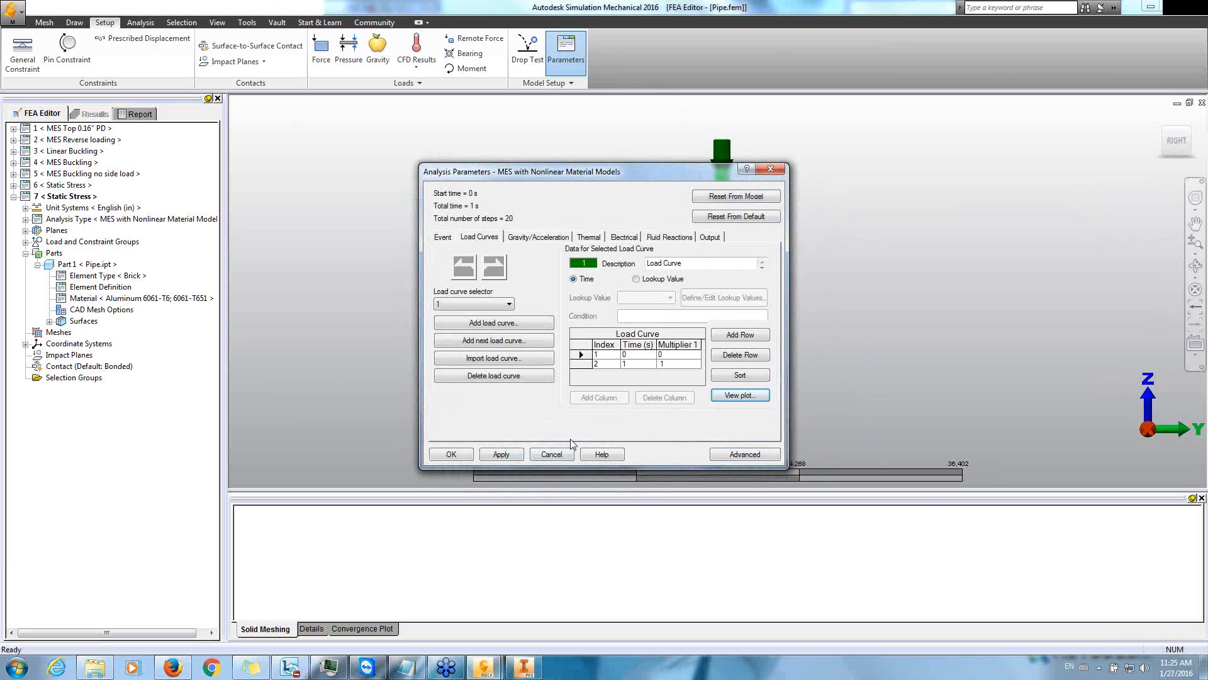
# Enable output of results for all time steps, check the event's duration and step count, and accept the analysis parameters
pyautogui.click(710, 238)
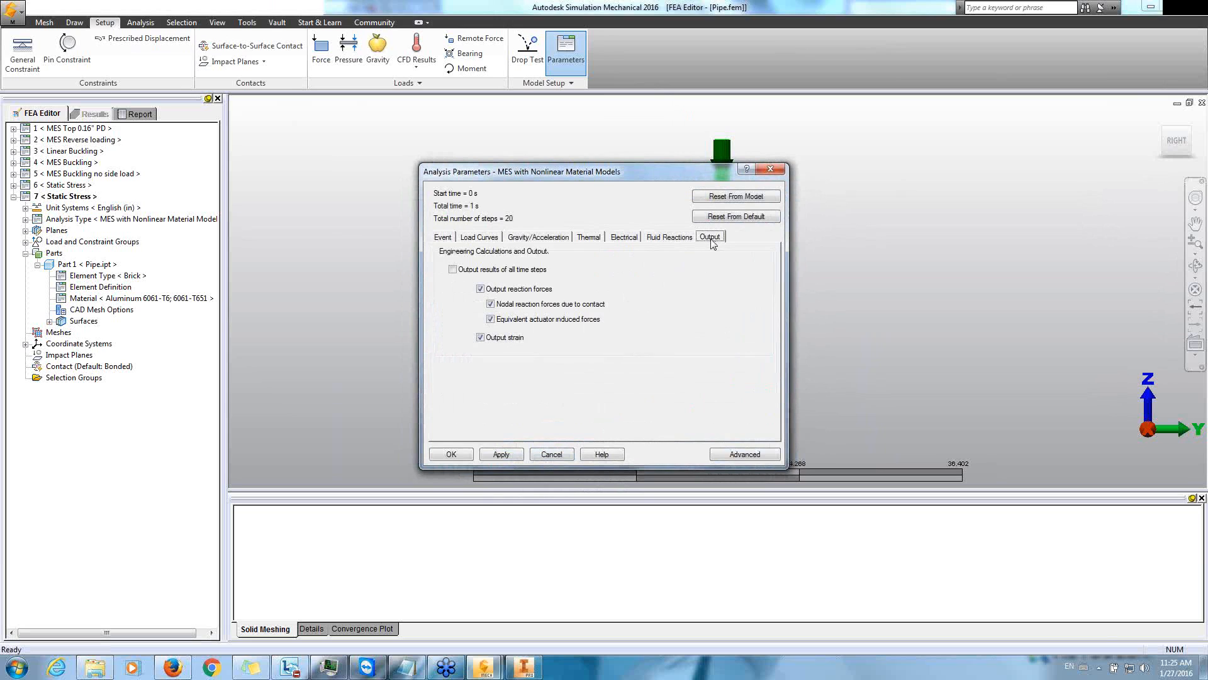
pyautogui.click(474, 270)
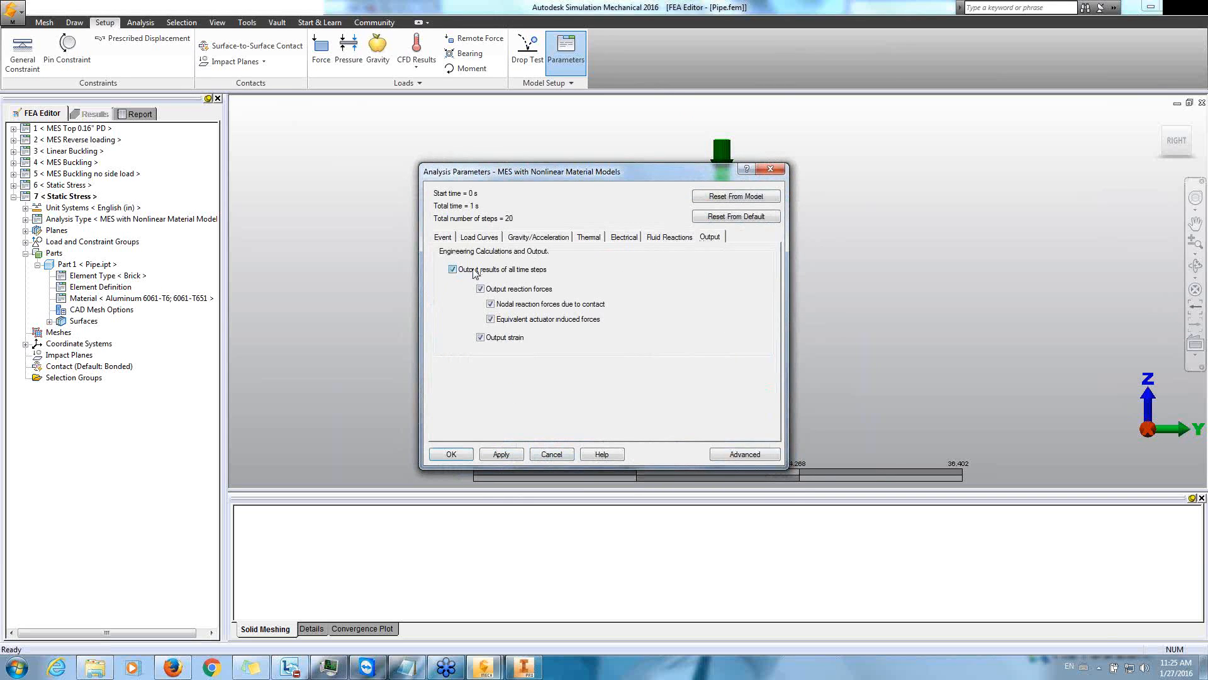
pyautogui.click(445, 239)
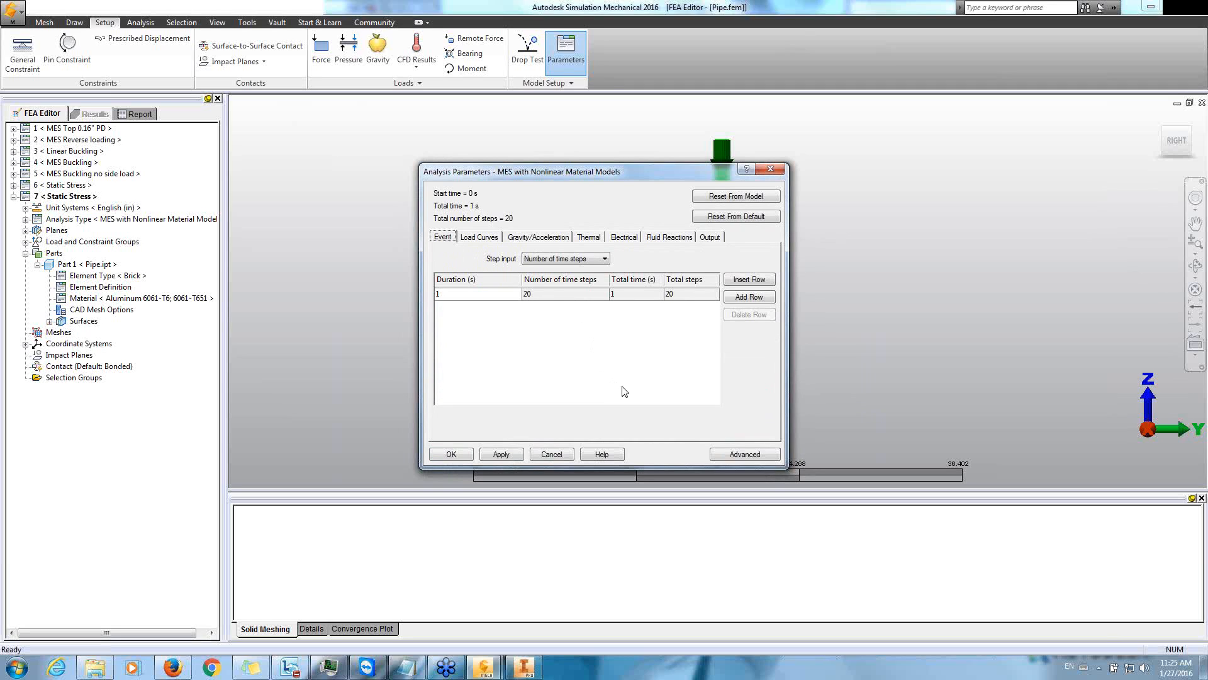
pyautogui.click(456, 458)
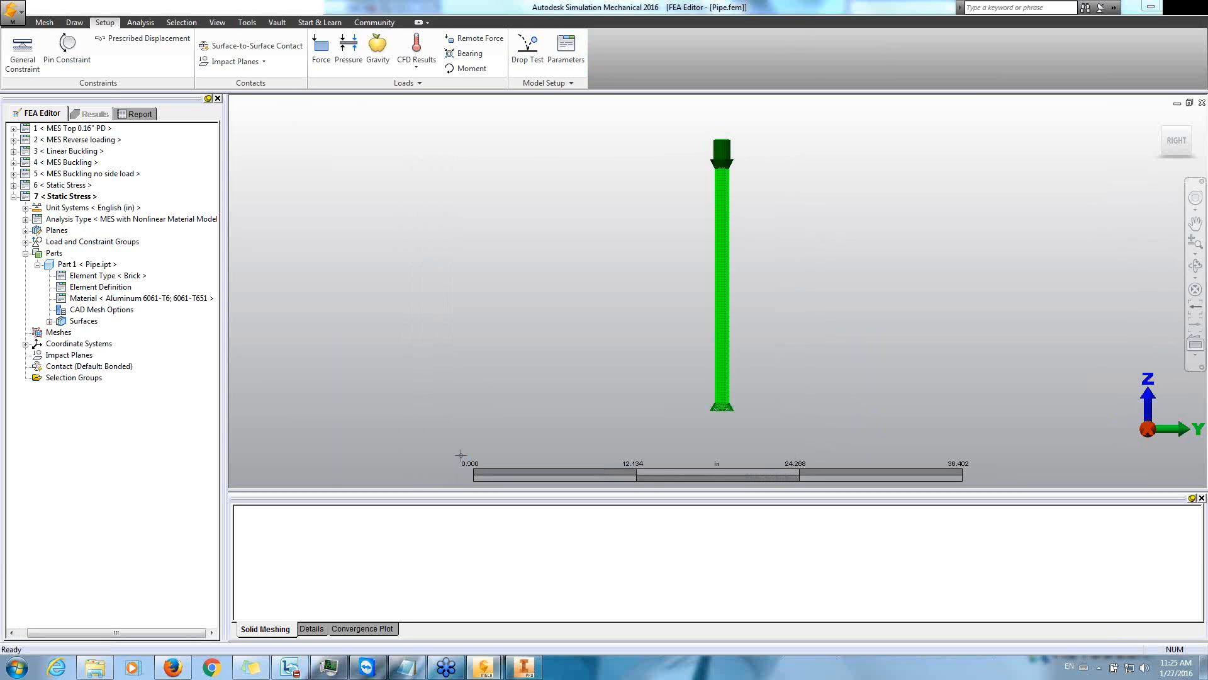
pyautogui.click(152, 27)
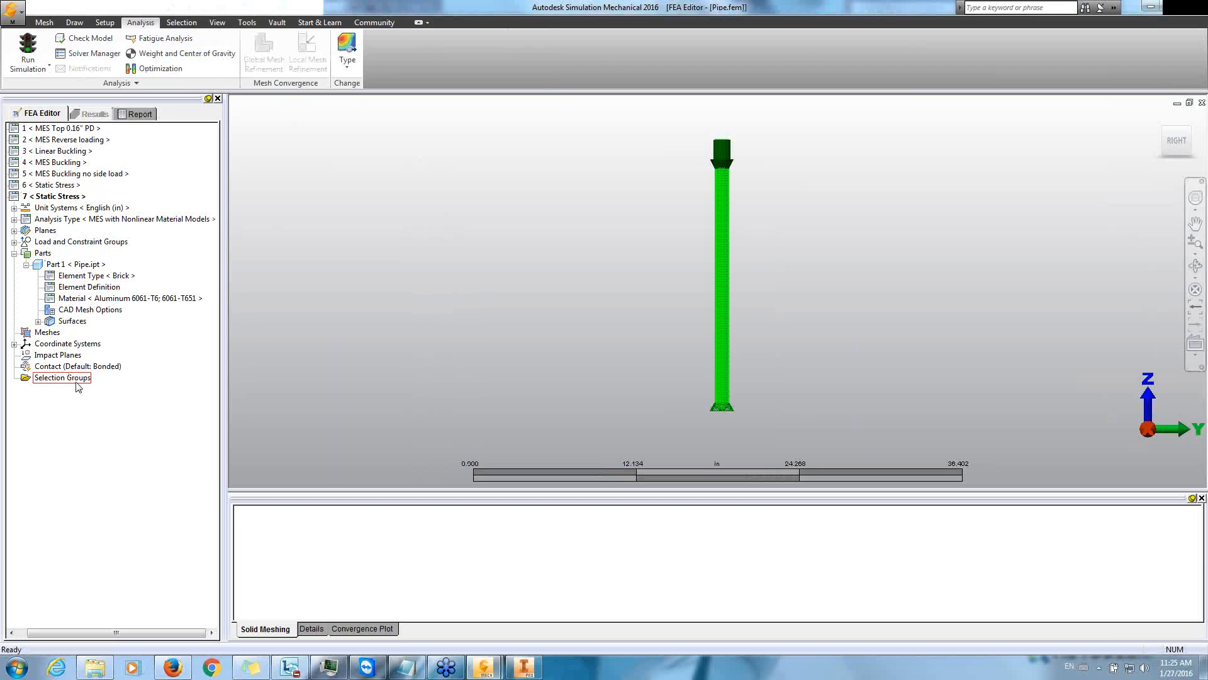
# View the loads of the MES Buckling scenario, then activate the MES Buckling no side load scenario and open its results
pyautogui.moveTo(75, 165)
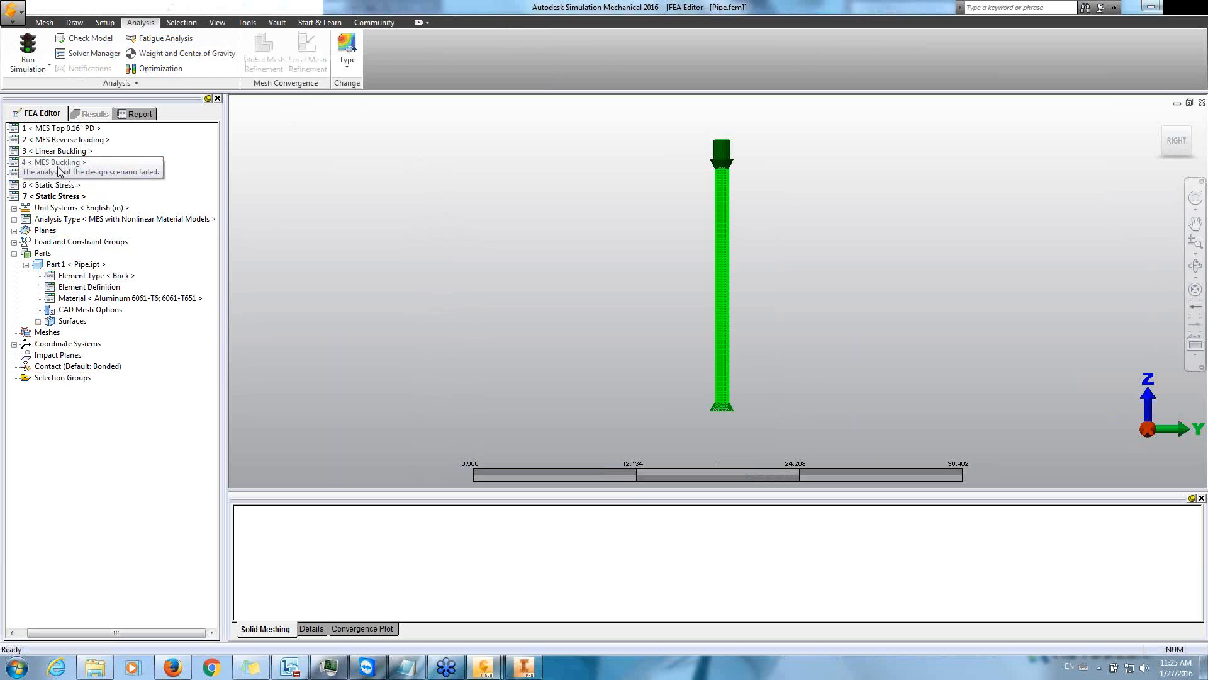
pyautogui.doubleClick(63, 162)
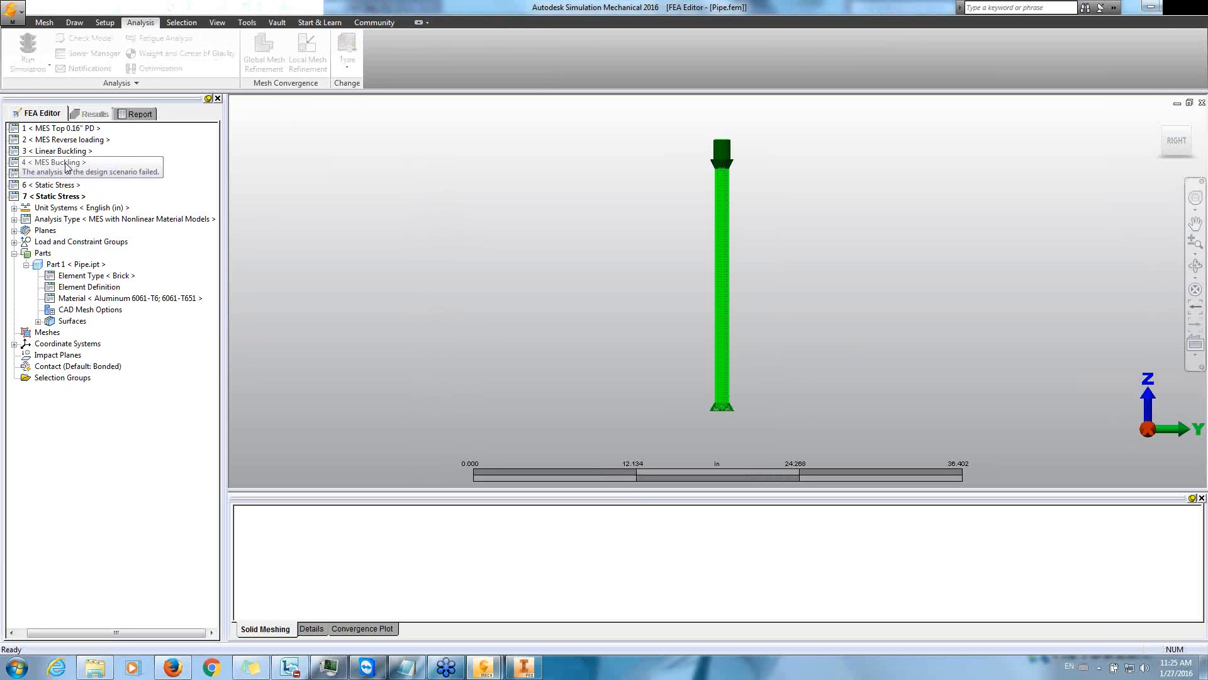
pyautogui.click(606, 361)
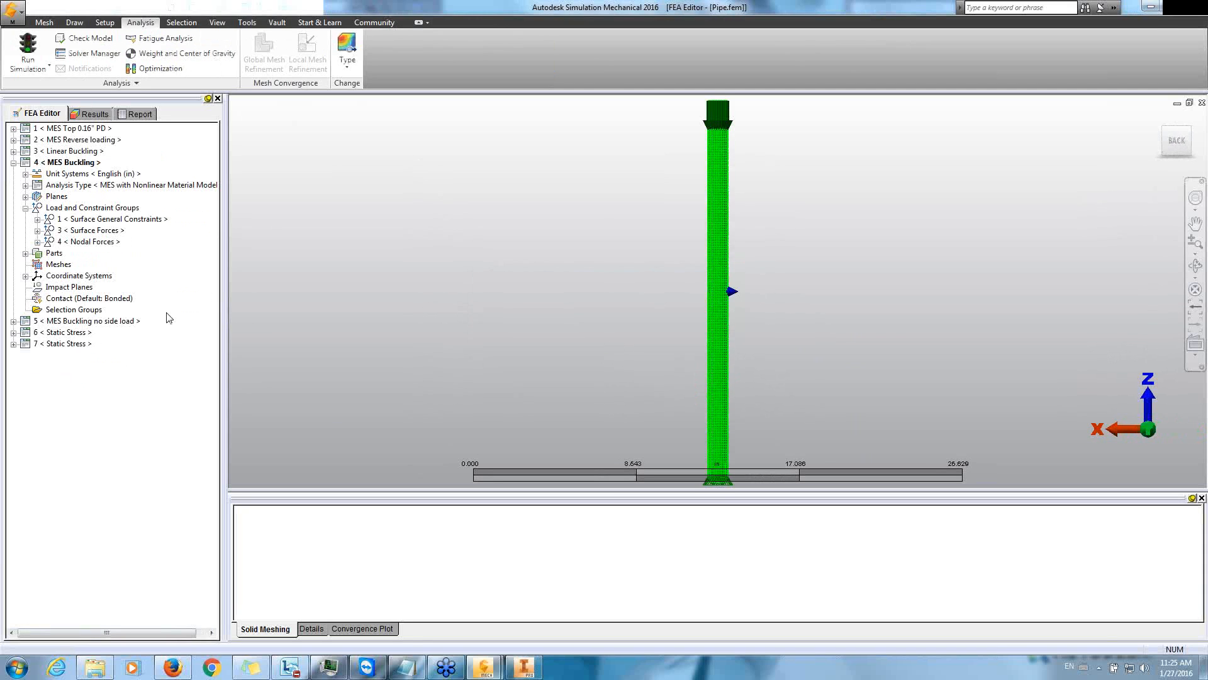
pyautogui.doubleClick(108, 323)
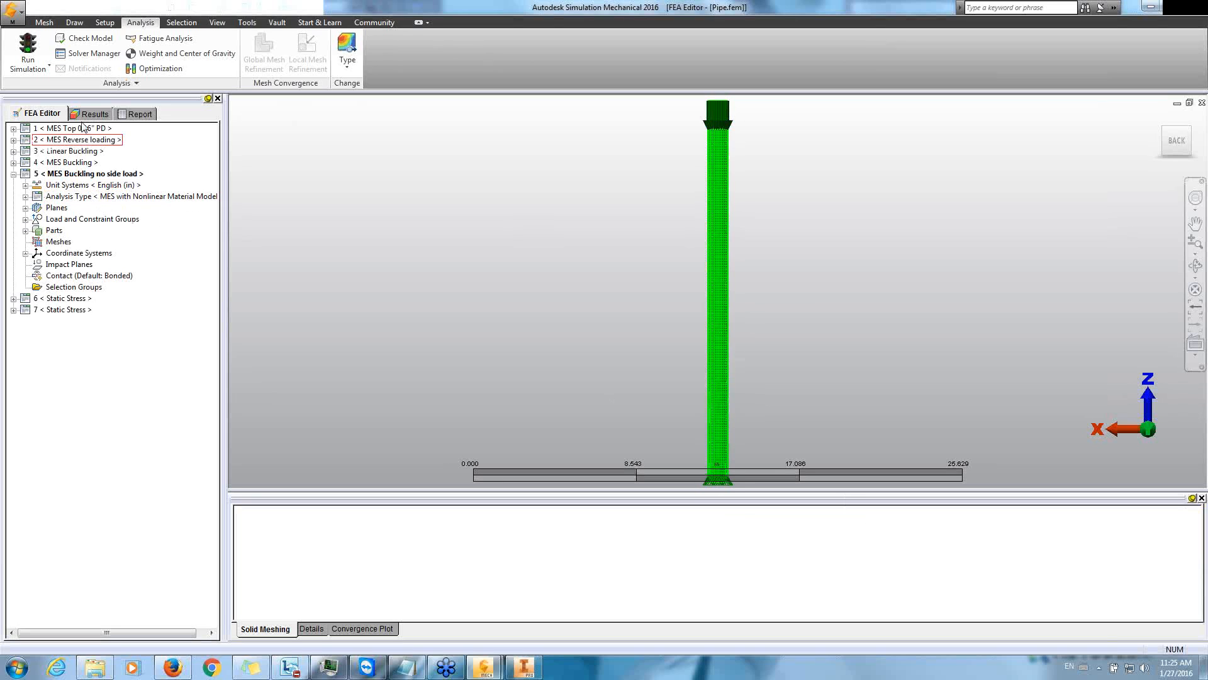
pyautogui.click(98, 113)
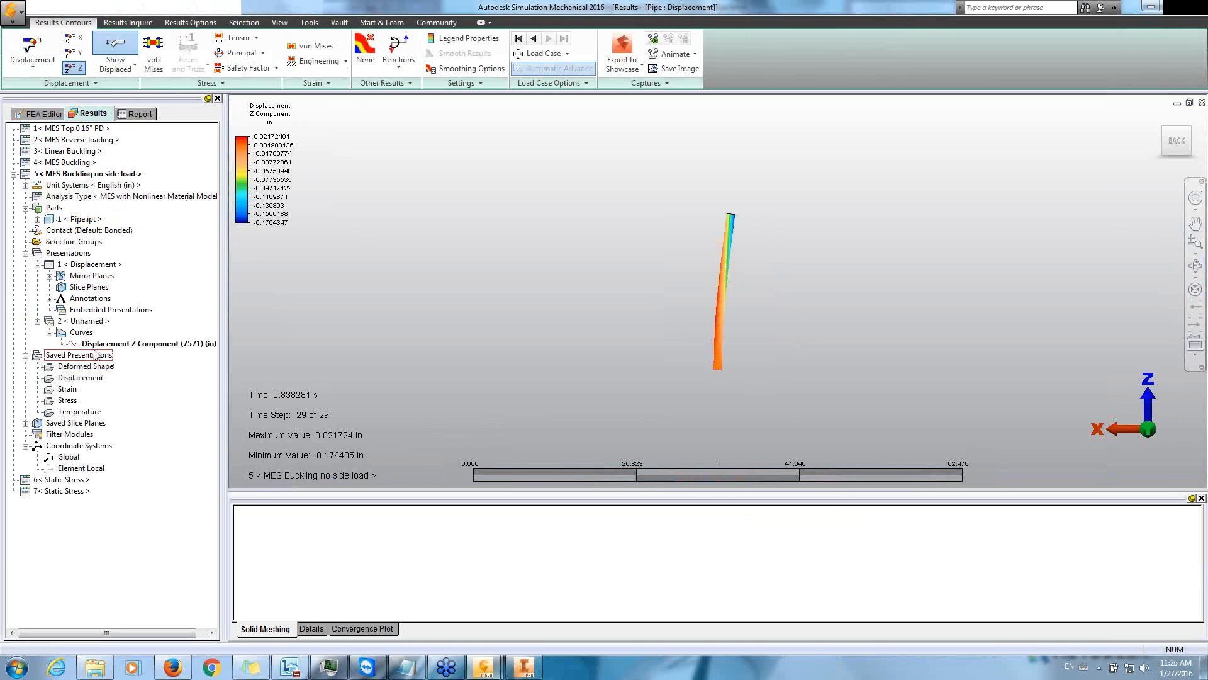
# Graph the Z displacement over time of the selected node near the pipe's upper end, examine the curve and close the graph
pyautogui.scroll(5, 730, 219)
pyautogui.scroll(1, 732, 219)
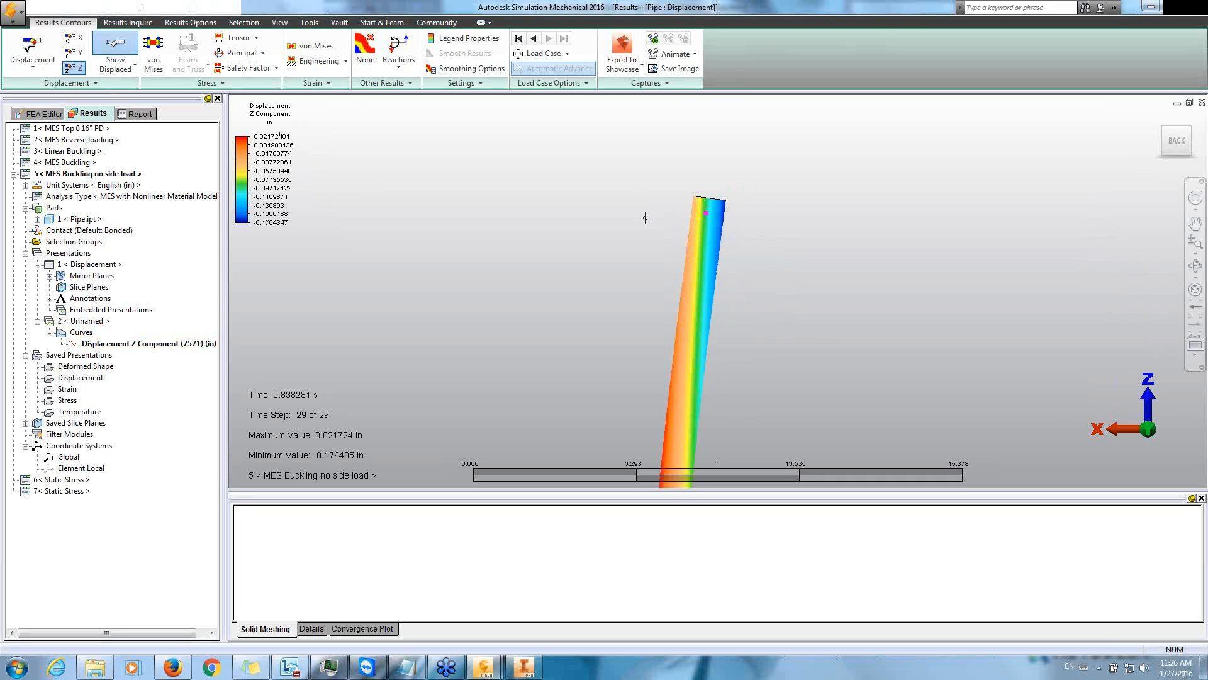
pyautogui.rightClick(542, 172)
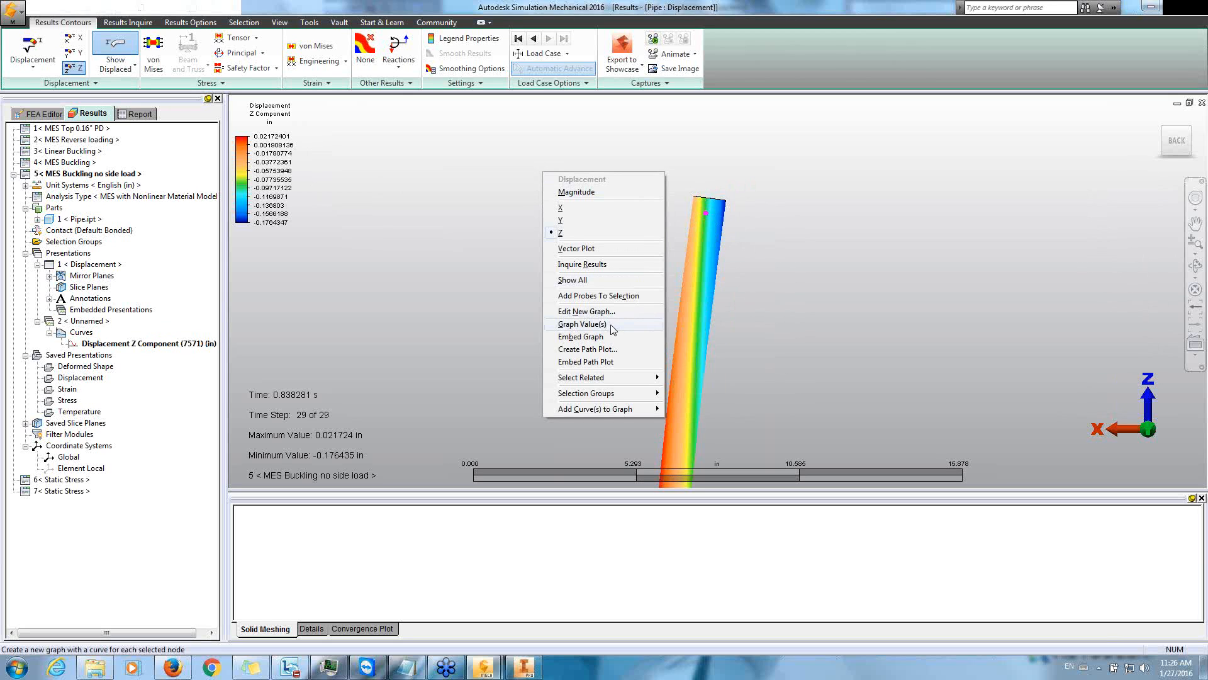
pyautogui.click(611, 325)
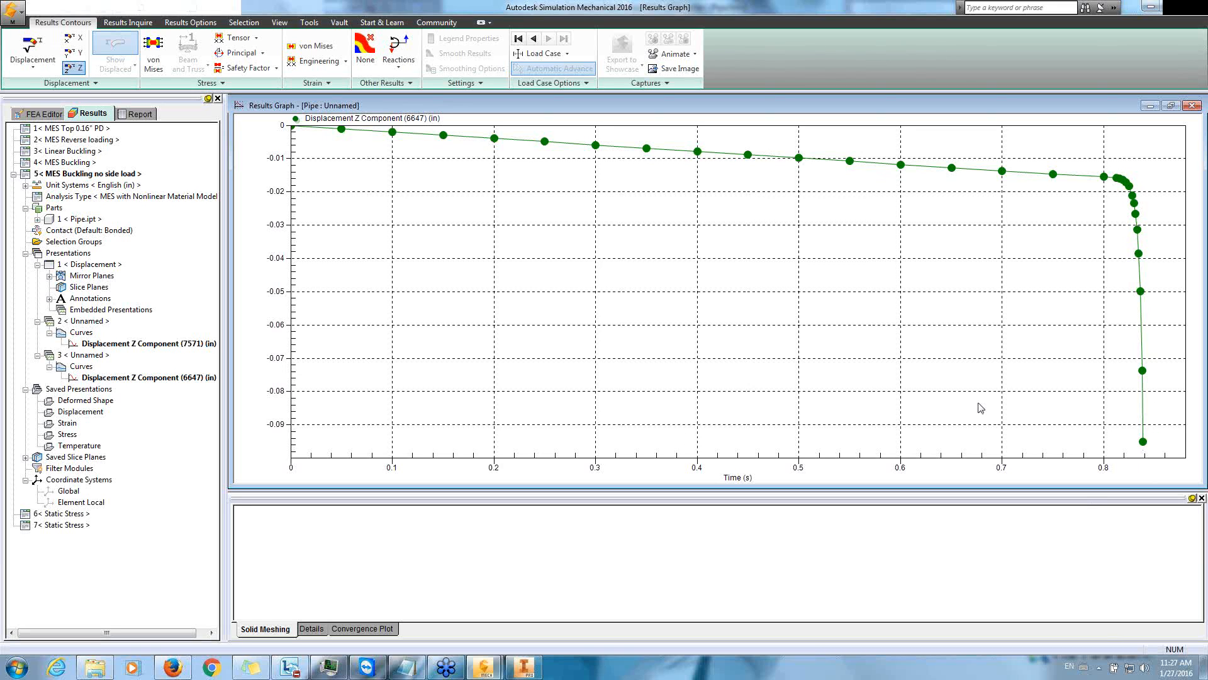
pyautogui.click(1189, 105)
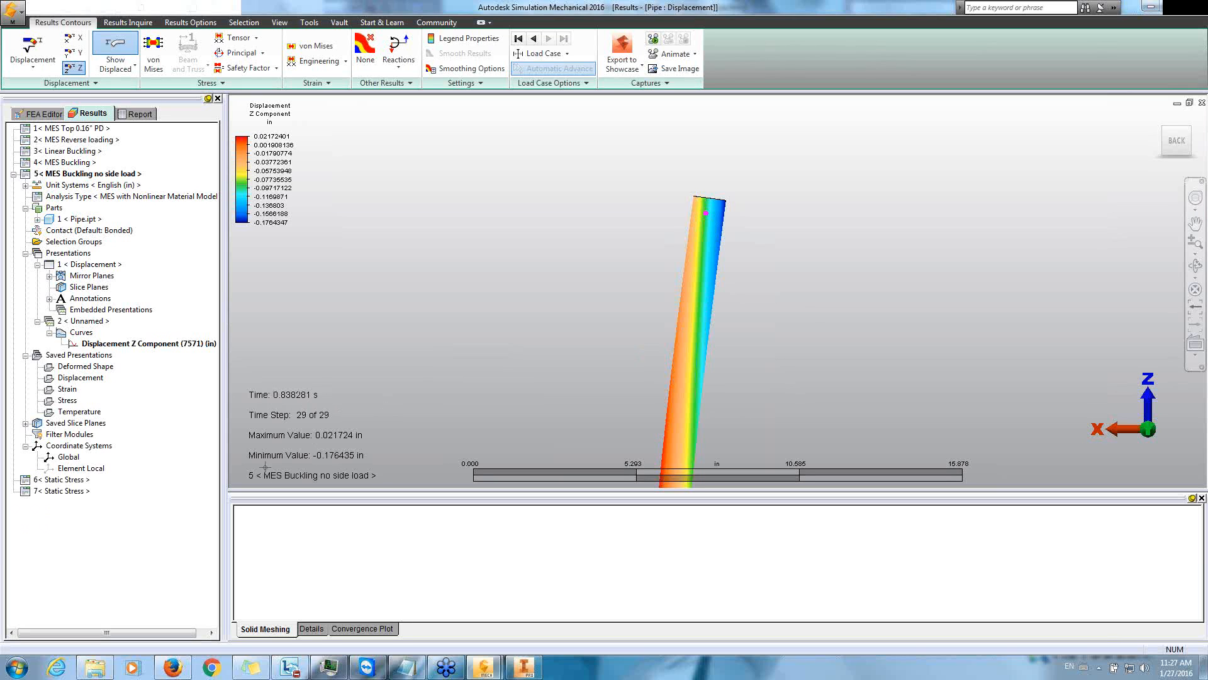
# Open the existing Z displacement graph for node 7571, examine the steep drop after 0.8 s up close and restore the full time range
pyautogui.doubleClick(92, 322)
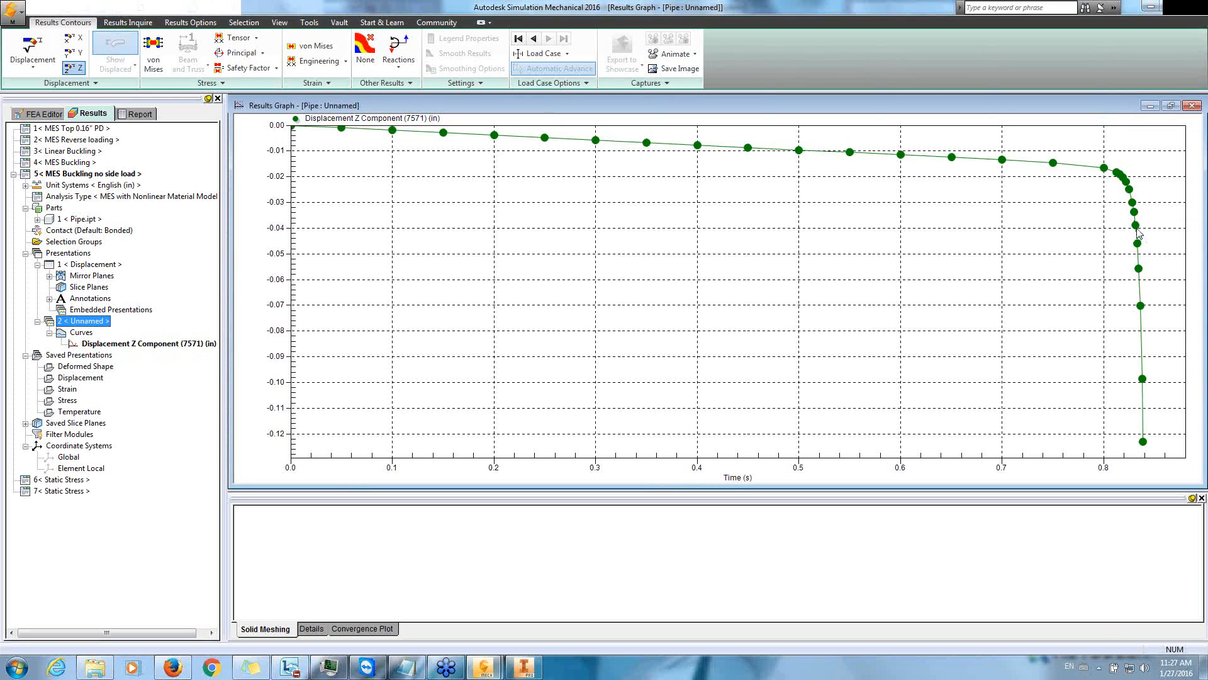
pyautogui.moveTo(1053, 134); pyautogui.dragTo(1161, 226)
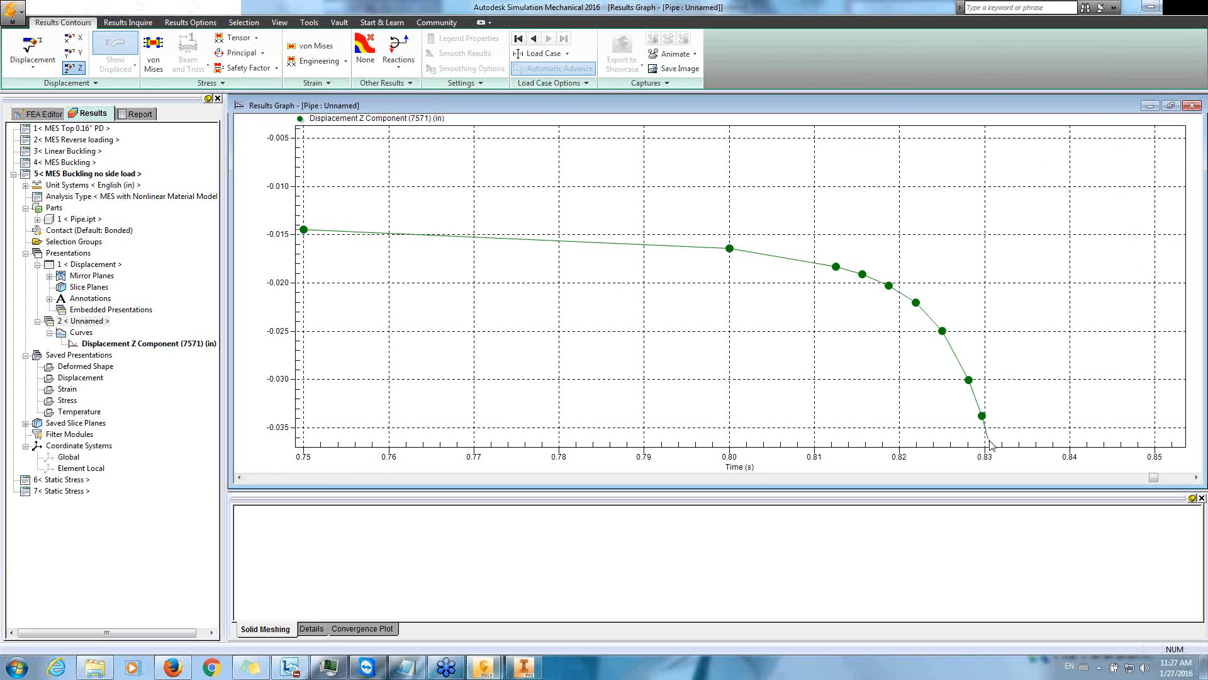
pyautogui.rightClick(845, 206)
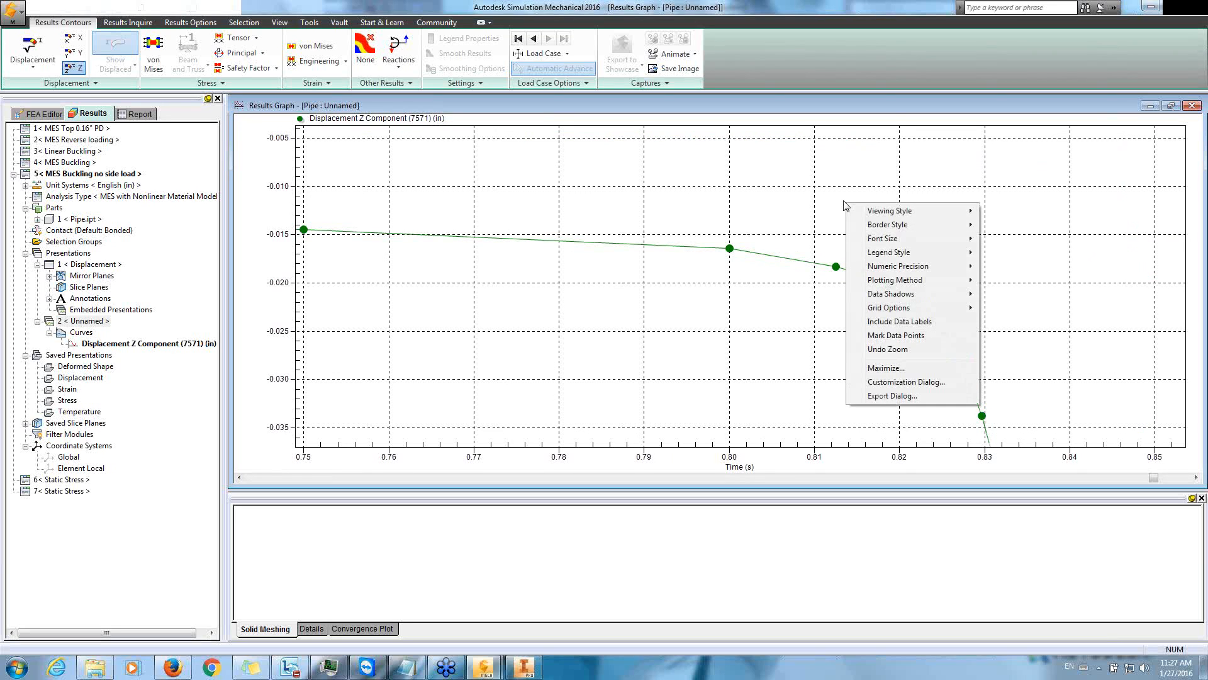
pyautogui.click(906, 350)
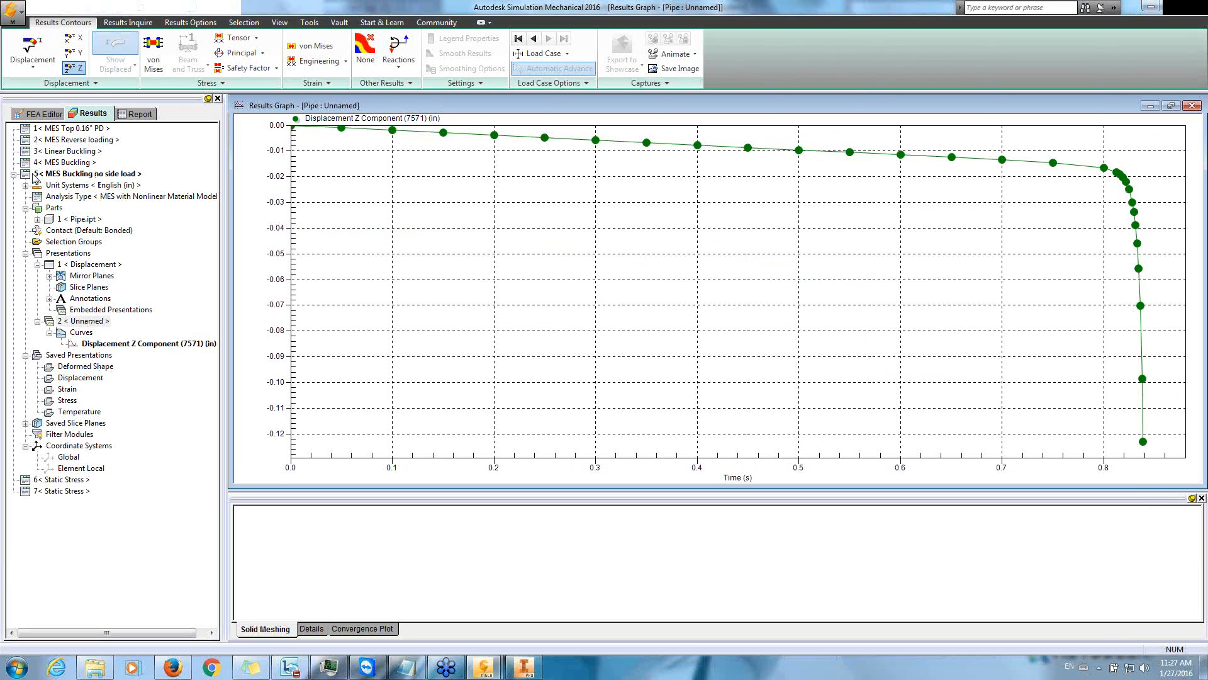
pyautogui.click(34, 114)
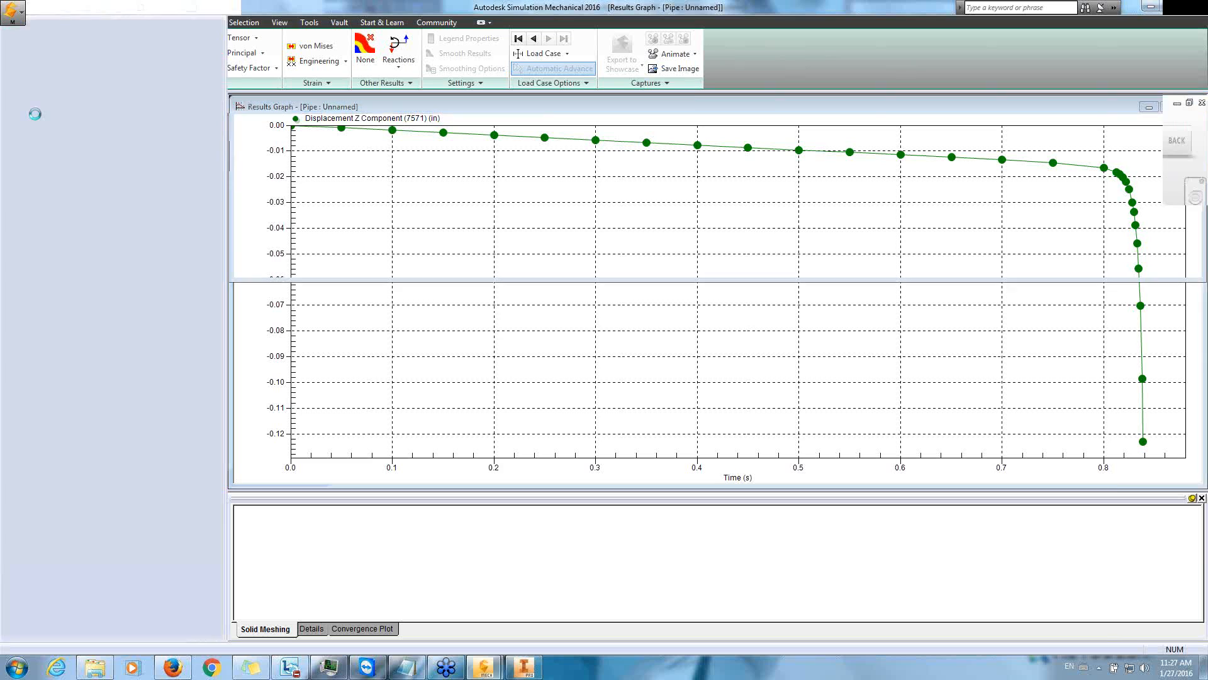
pyautogui.click(87, 114)
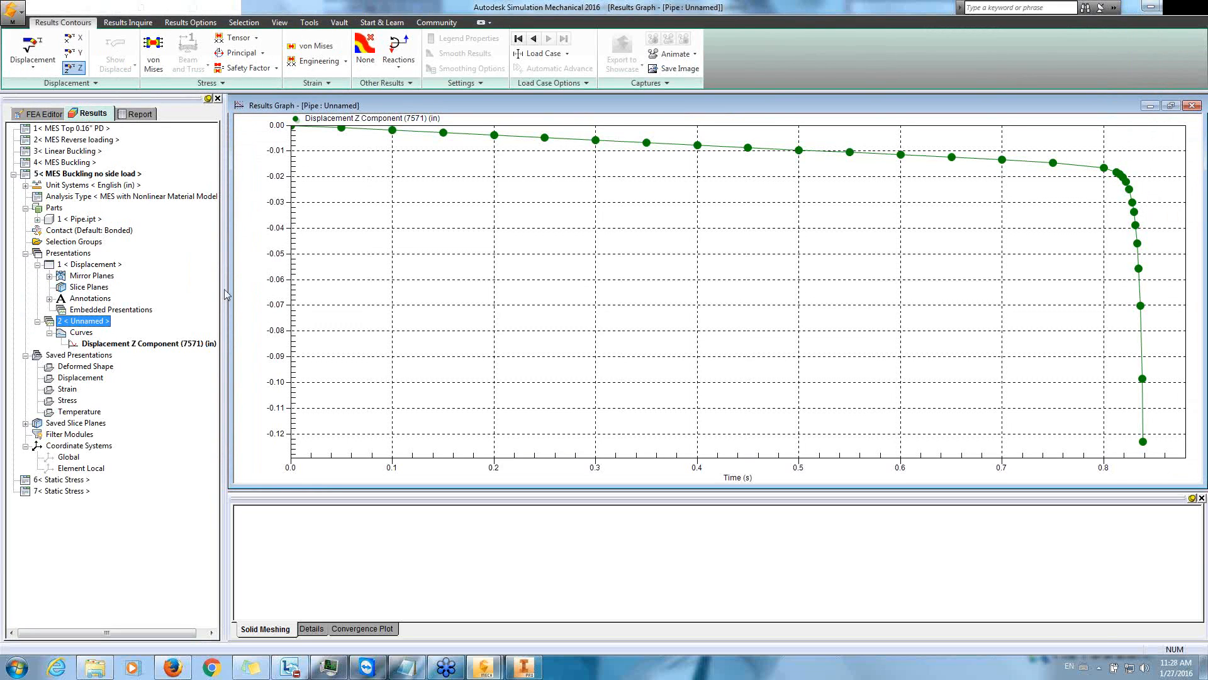
# Bring the pipe's results view to full size and display the von Mises stress contour
pyautogui.click(1150, 105)
pyautogui.click(1169, 293)
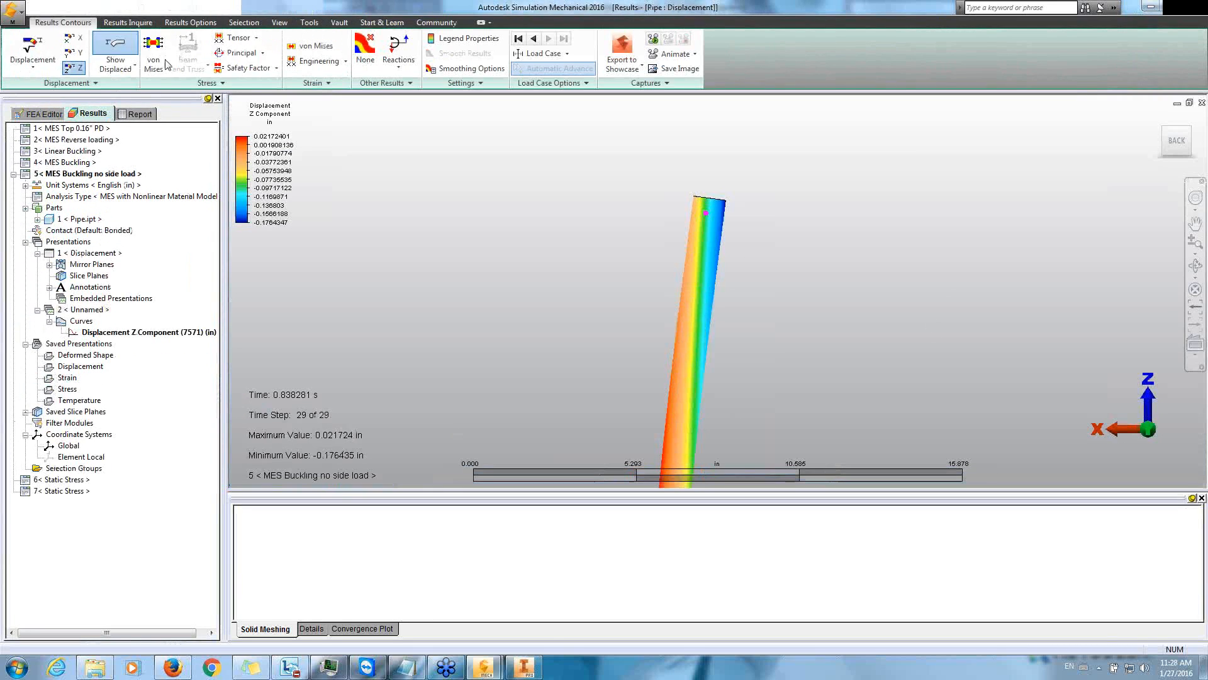
pyautogui.click(157, 60)
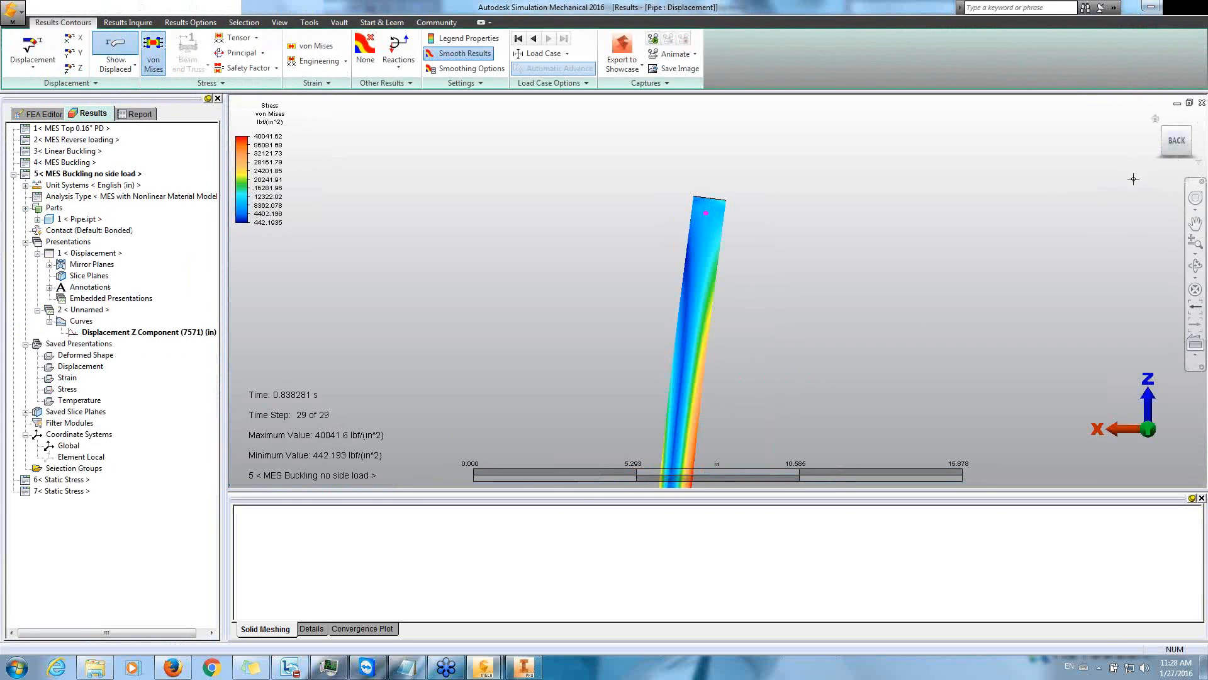
pyautogui.click(1177, 141)
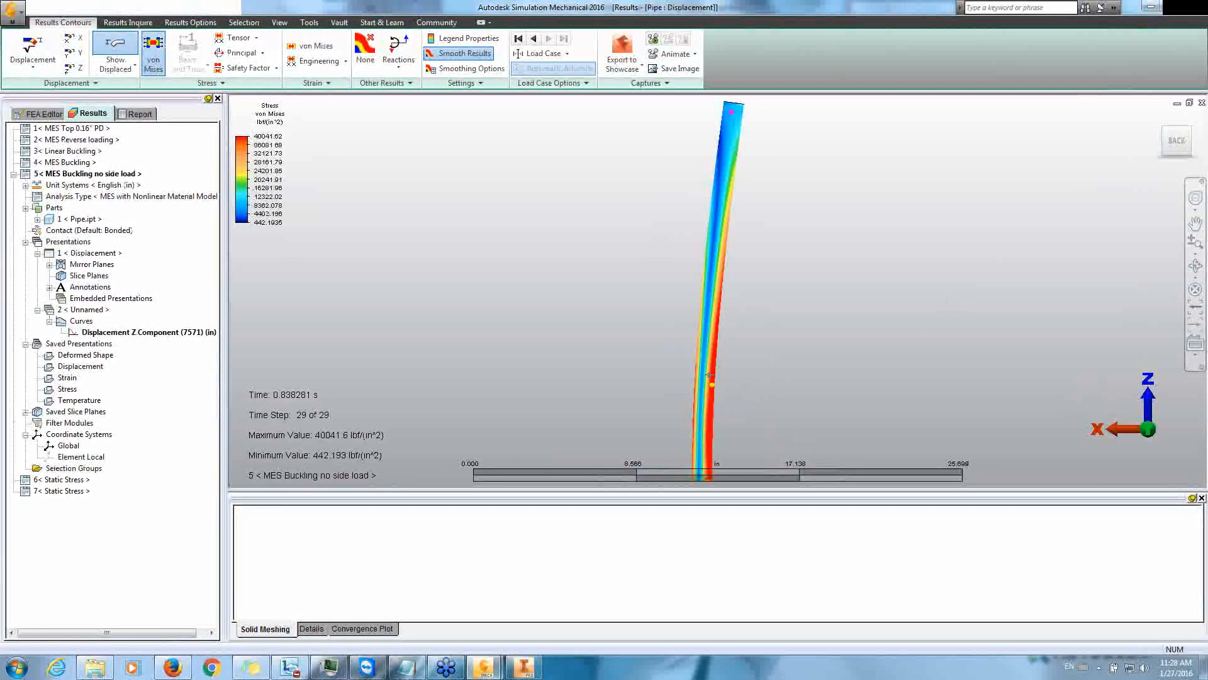
# Graph the von Mises stress over time for a node on the highly stressed edge near the pipe's mid-height
pyautogui.scroll(-1, 609, 304)
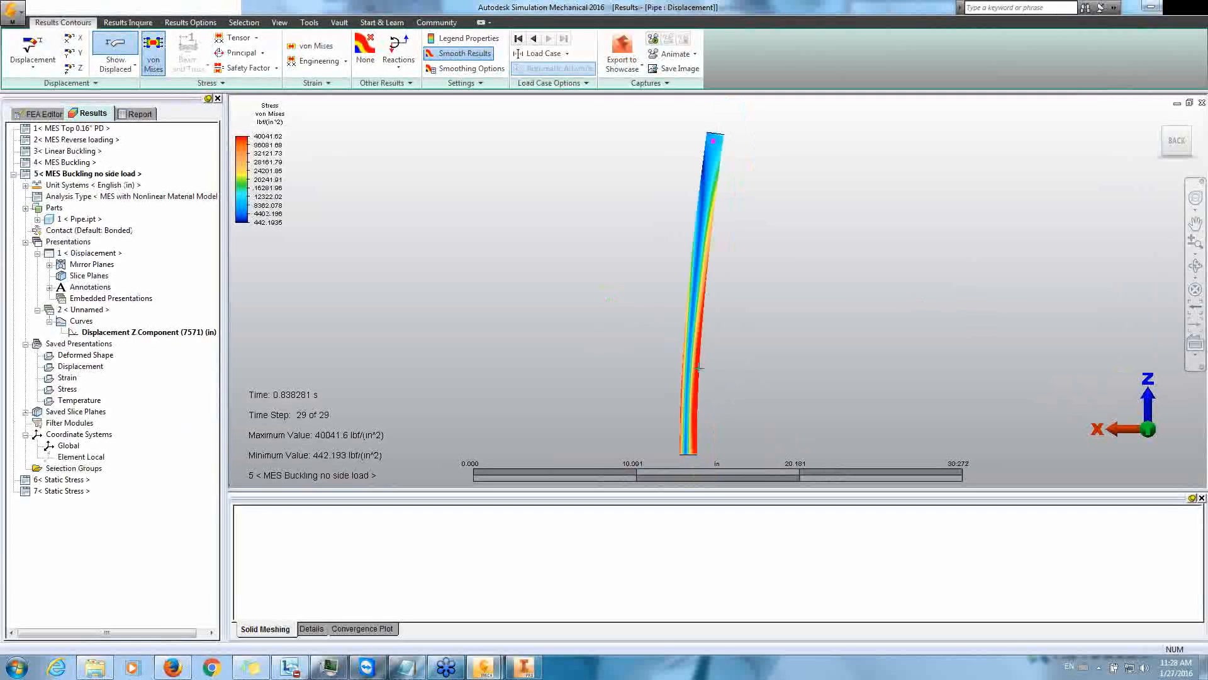
pyautogui.click(703, 308)
pyautogui.rightClick(452, 224)
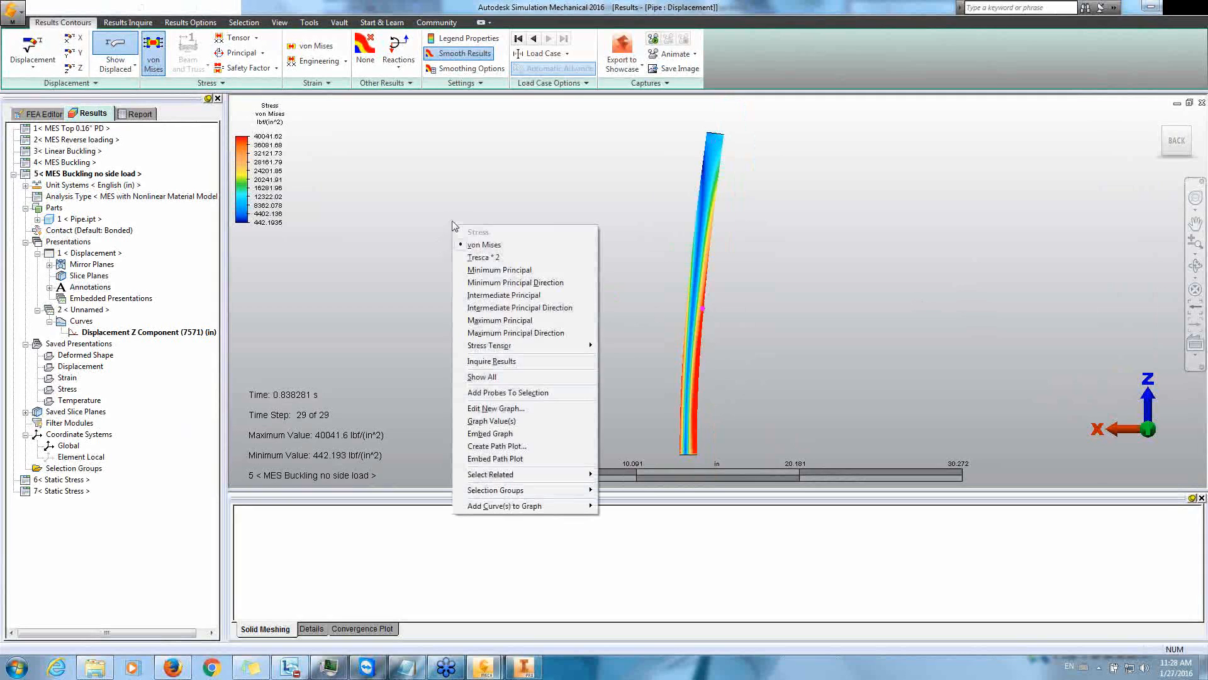
pyautogui.click(534, 420)
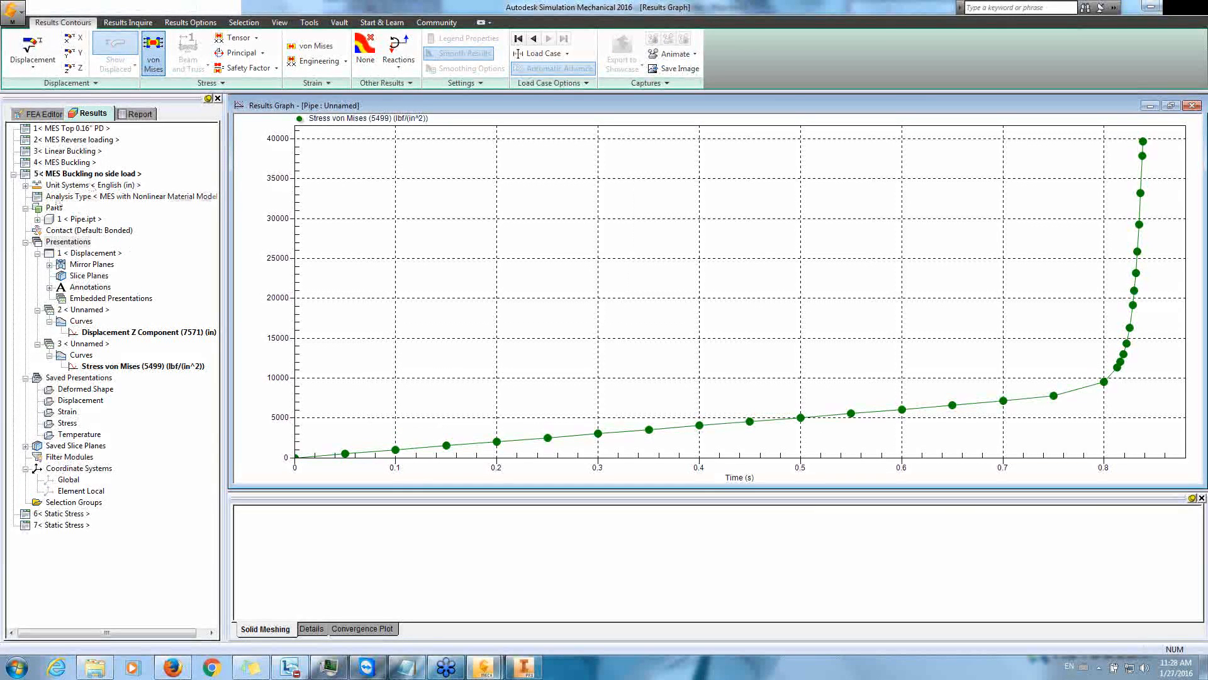
# Check the yield strength of the pipe's Aluminum 6061-T6 material without changing it, and return to the full-size von Mises stress contour
pyautogui.click(44, 114)
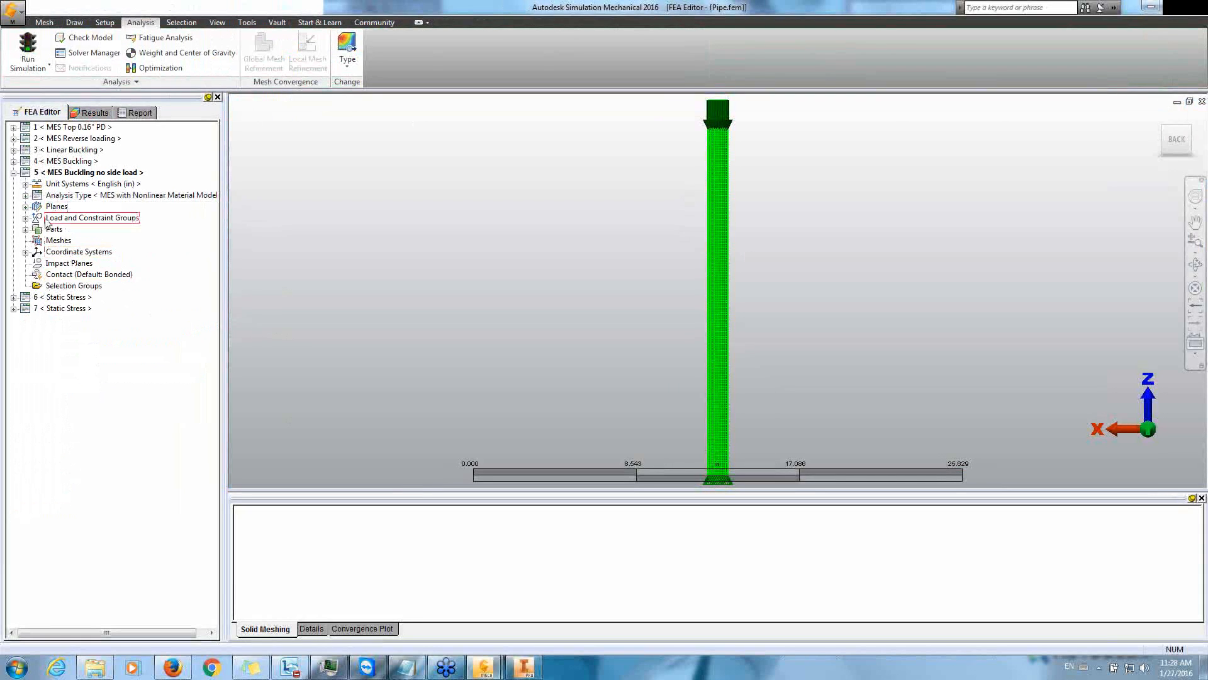
pyautogui.click(25, 229)
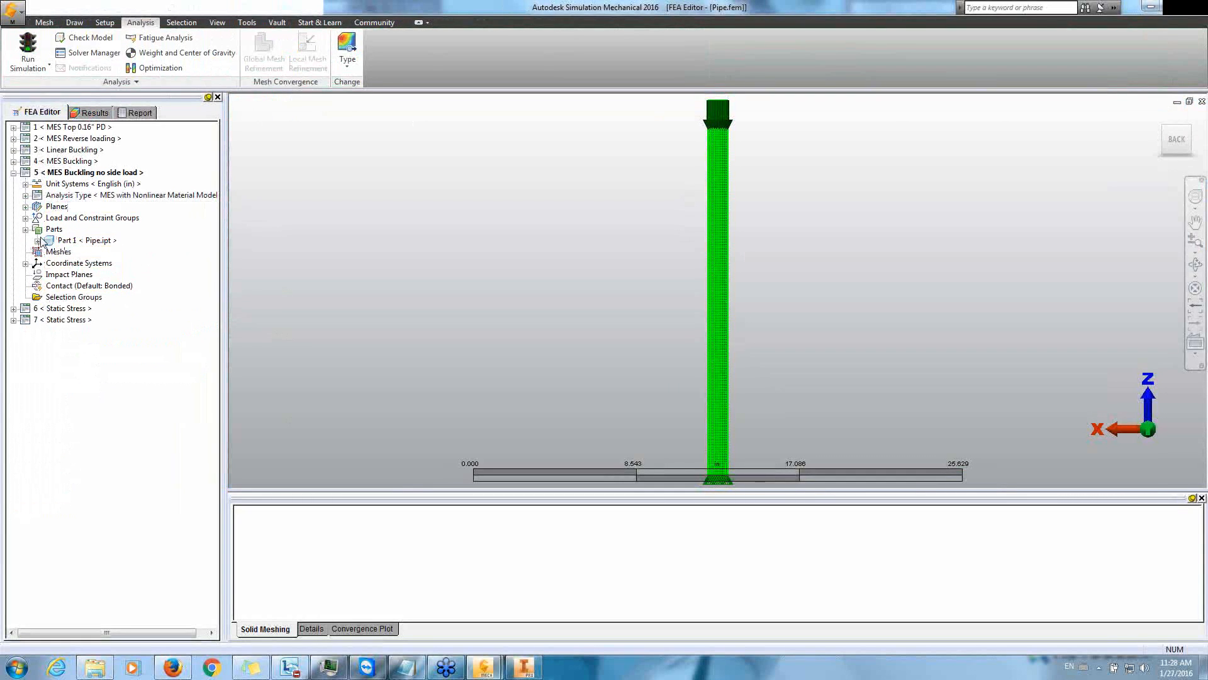
pyautogui.click(38, 241)
pyautogui.doubleClick(104, 275)
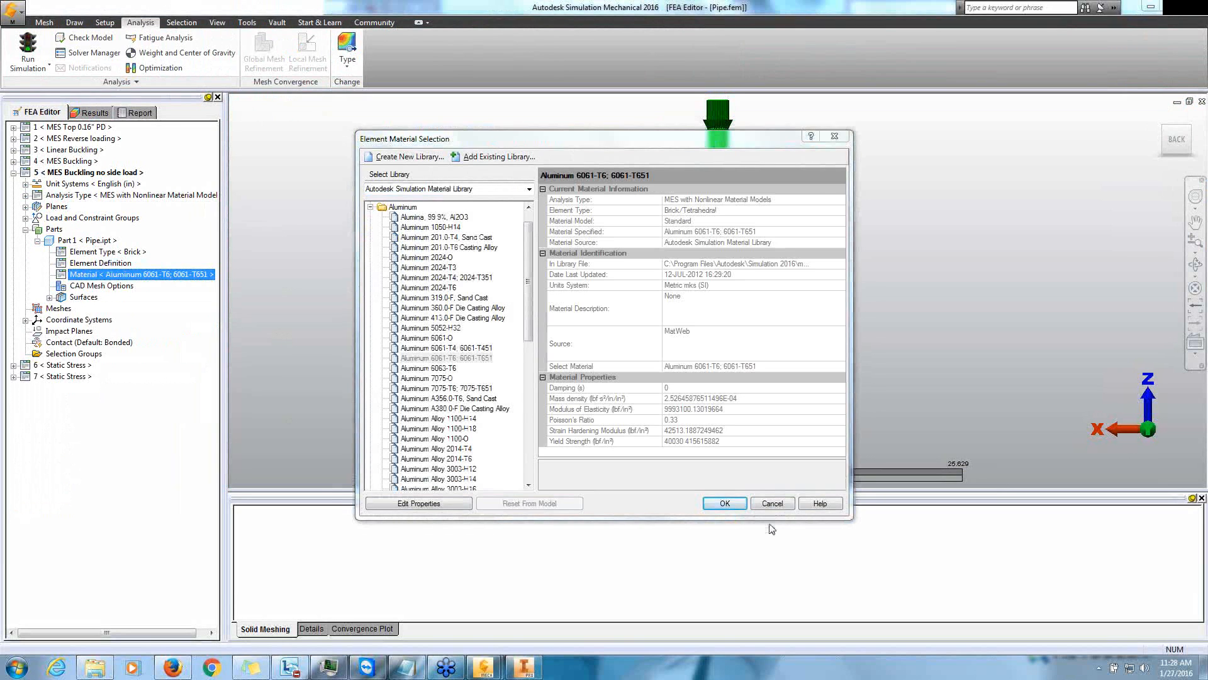
pyautogui.click(773, 503)
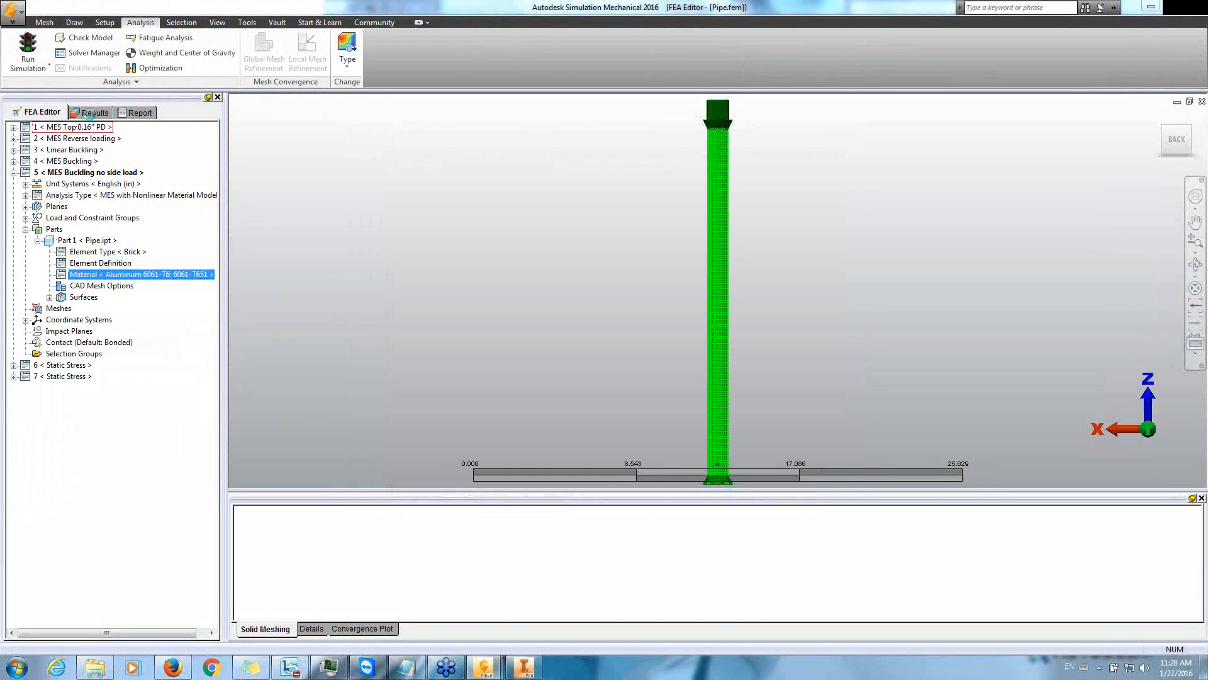
pyautogui.click(89, 113)
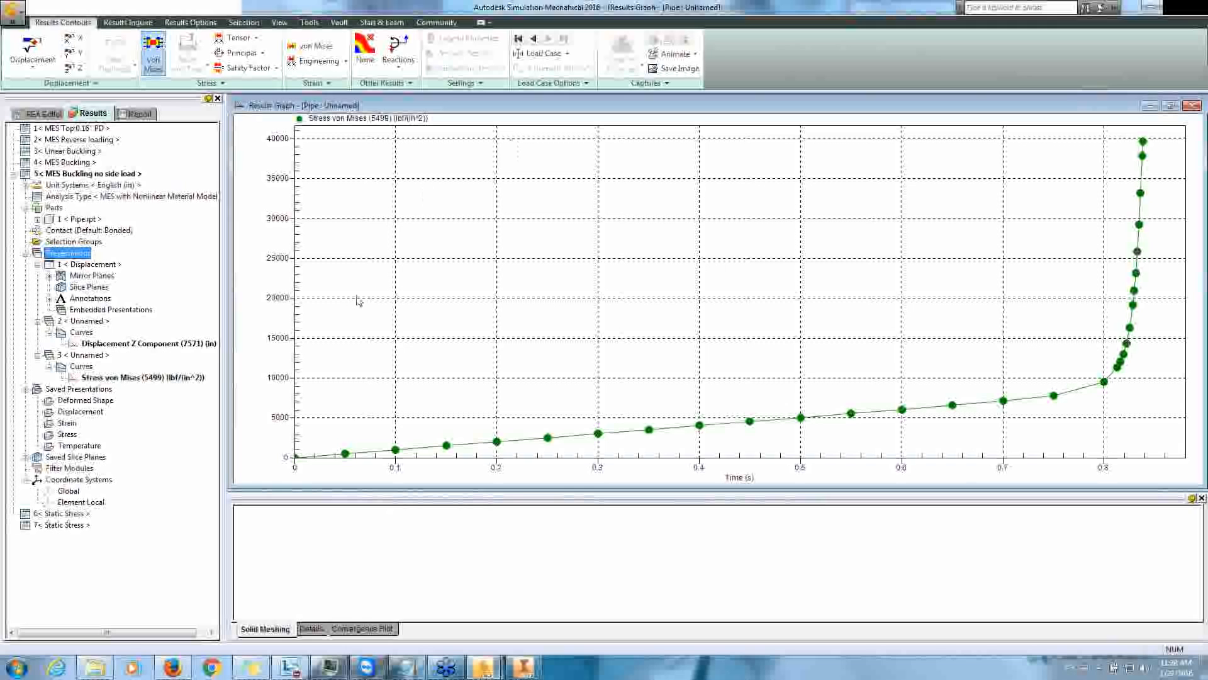
pyautogui.click(1150, 105)
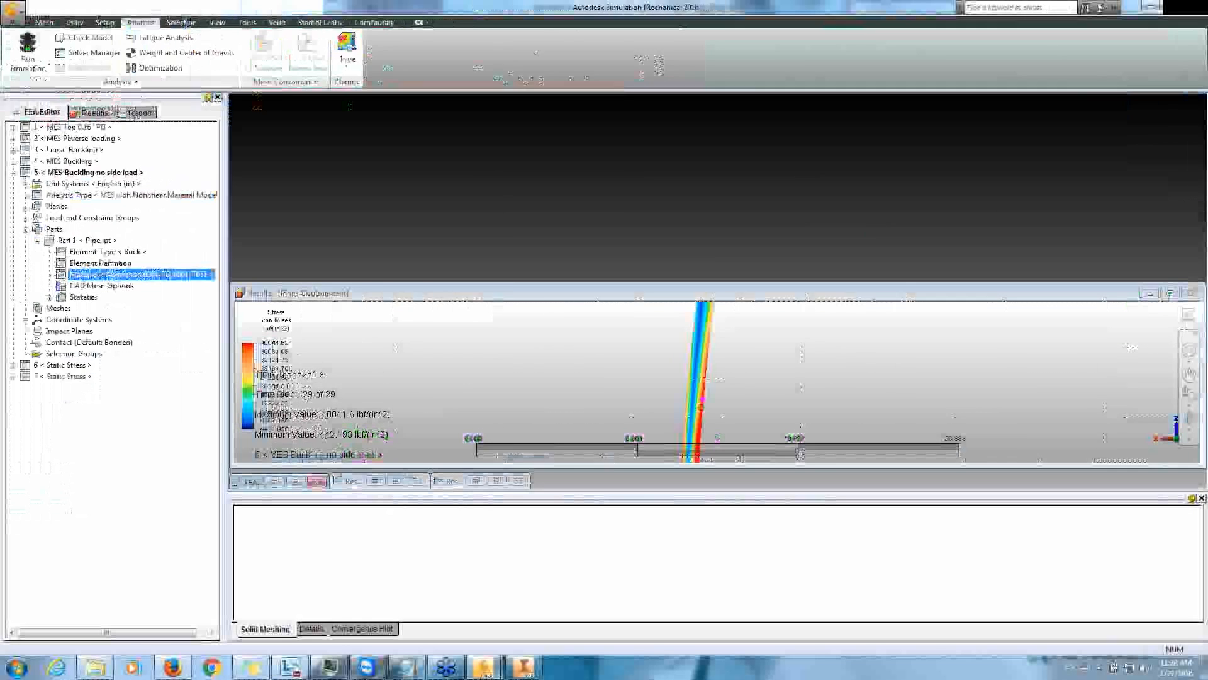
pyautogui.click(1169, 292)
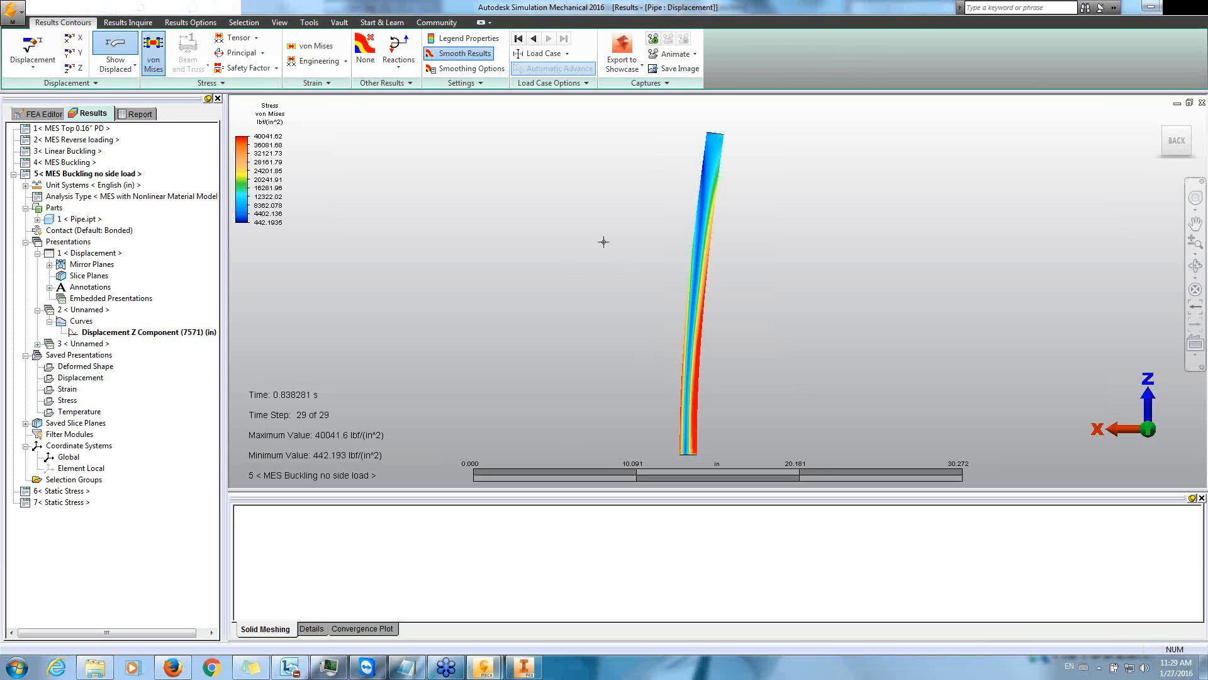
# Activate the MES Buckling scenario that includes the side load and open its results
pyautogui.click(55, 115)
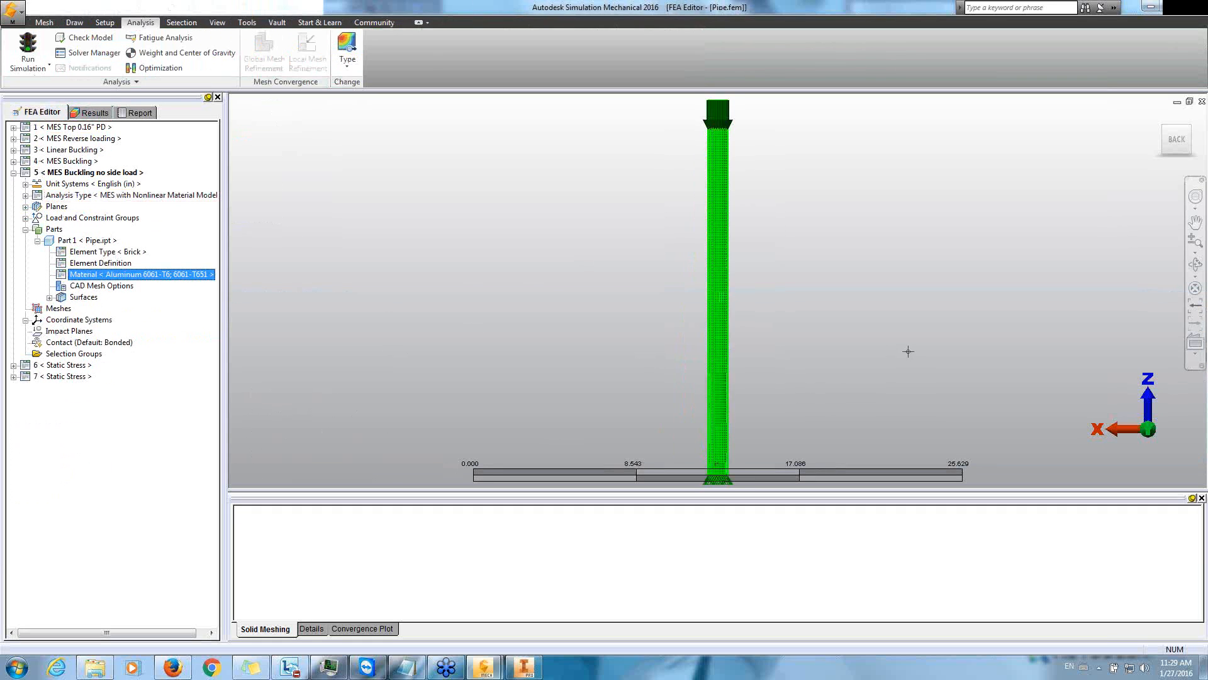
pyautogui.click(78, 163)
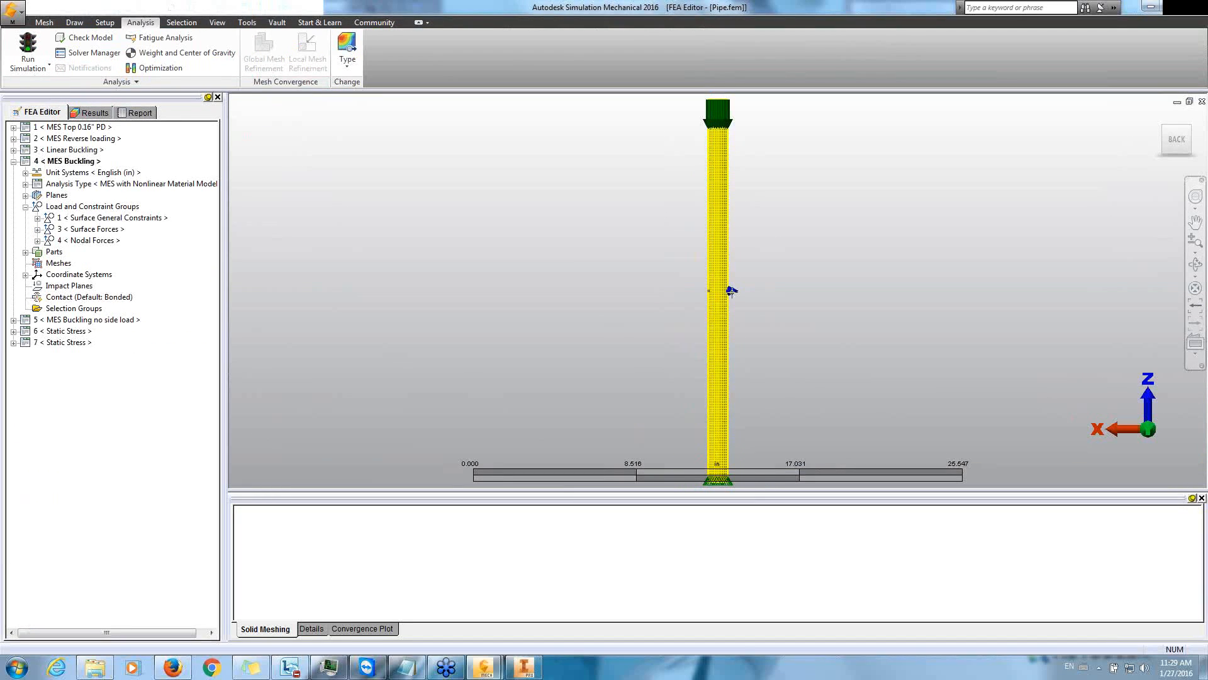
pyautogui.click(94, 112)
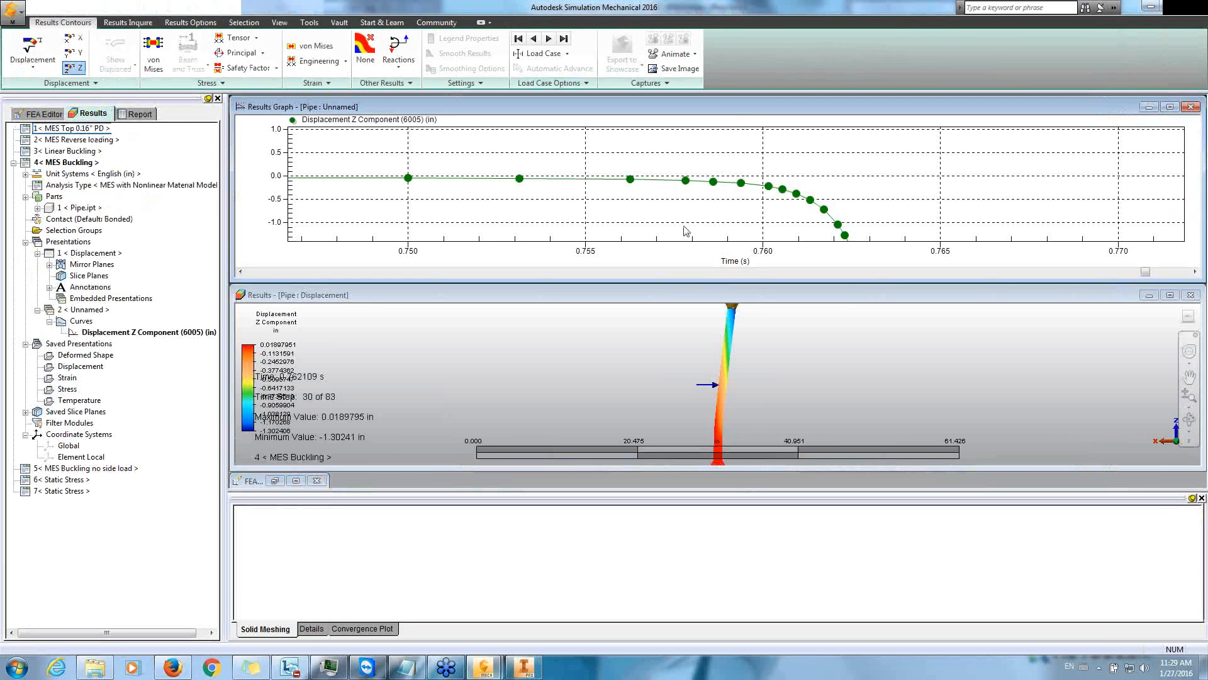
# Undo the zoom on the Z displacement graph for node 6005 and enlarge the pipe's displacement contour view to full size
pyautogui.rightClick(709, 163)
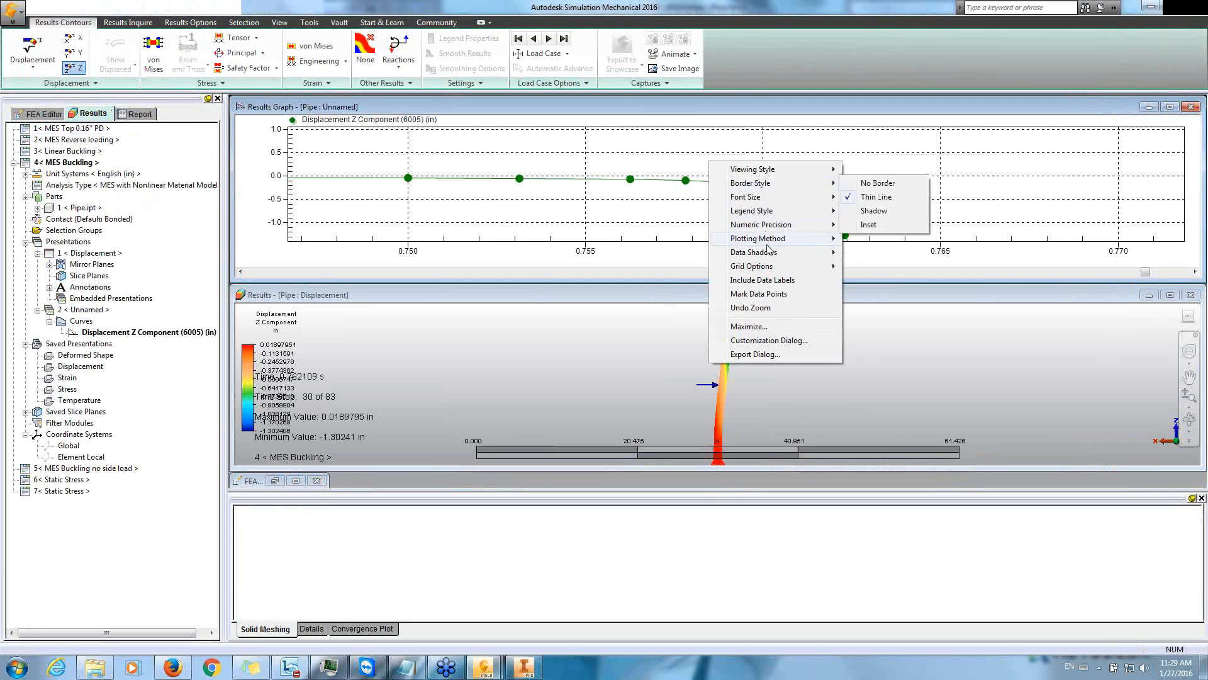
pyautogui.click(764, 308)
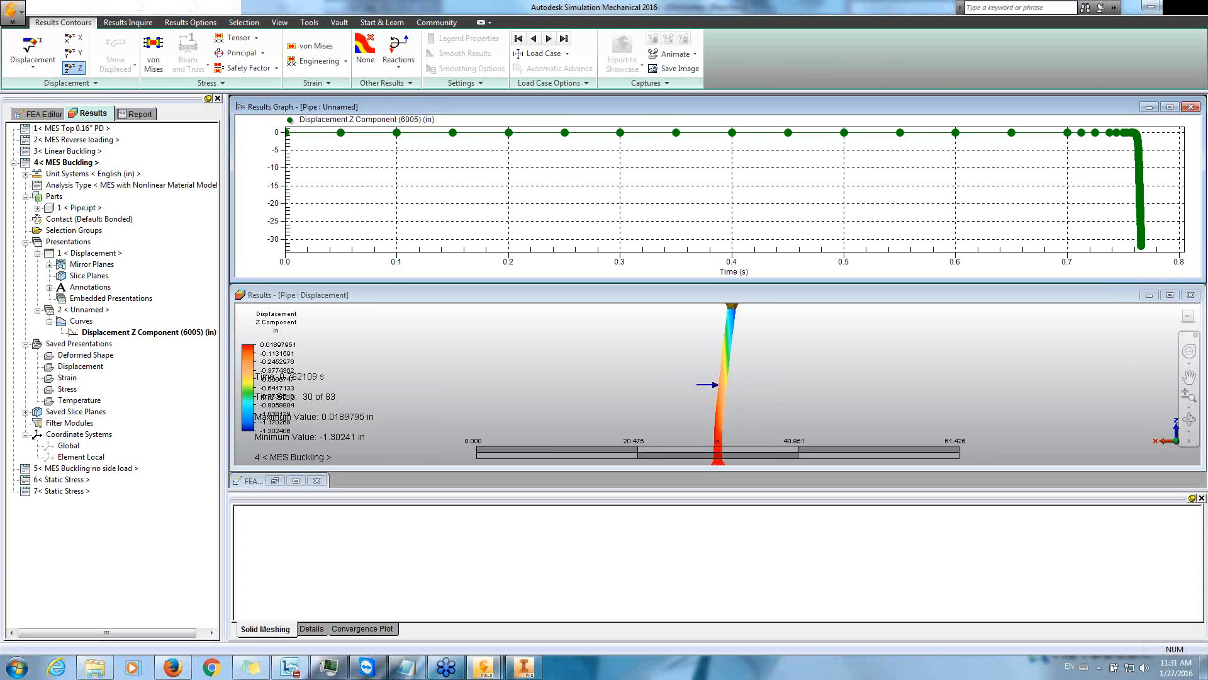
pyautogui.click(1171, 298)
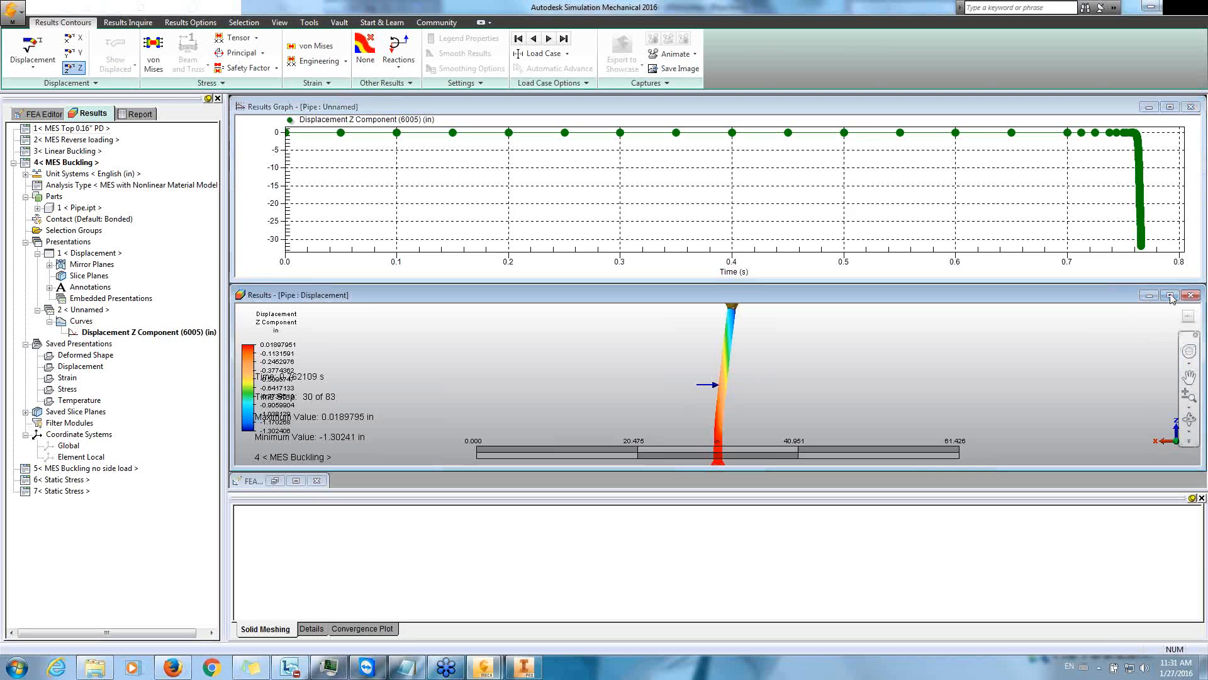
pyautogui.click(1171, 298)
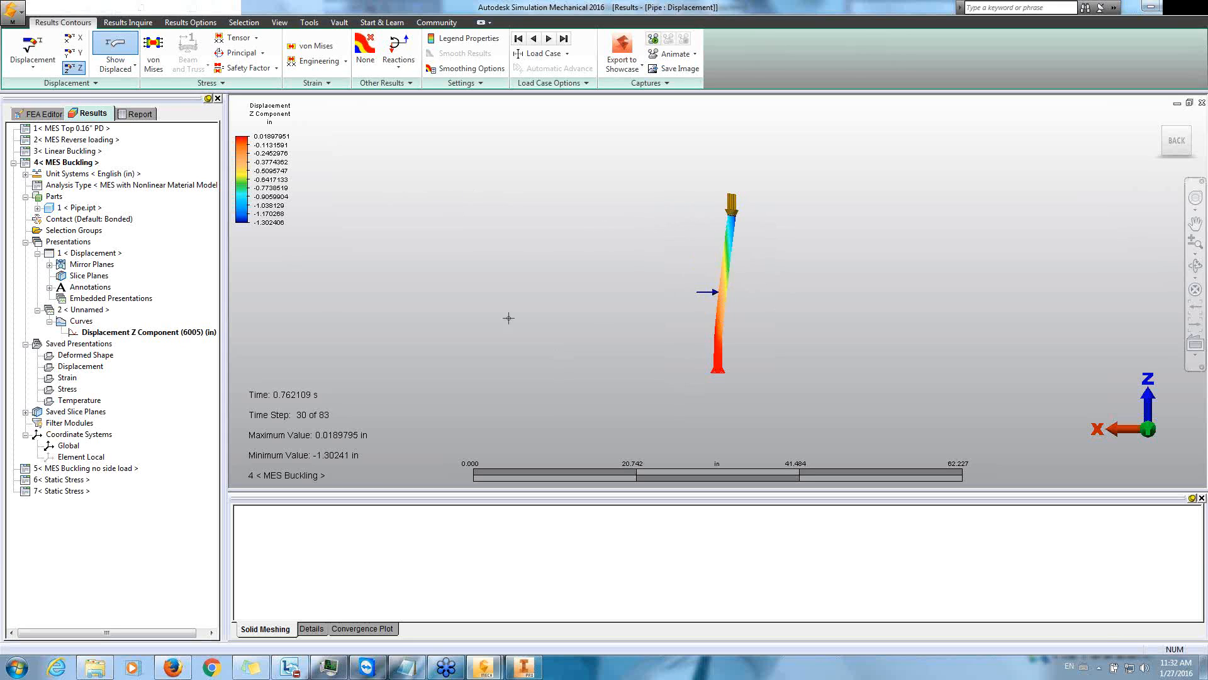
# Show the displaced pipe at an absolute scale factor of 1 instead of a percentage of model size
pyautogui.click(134, 68)
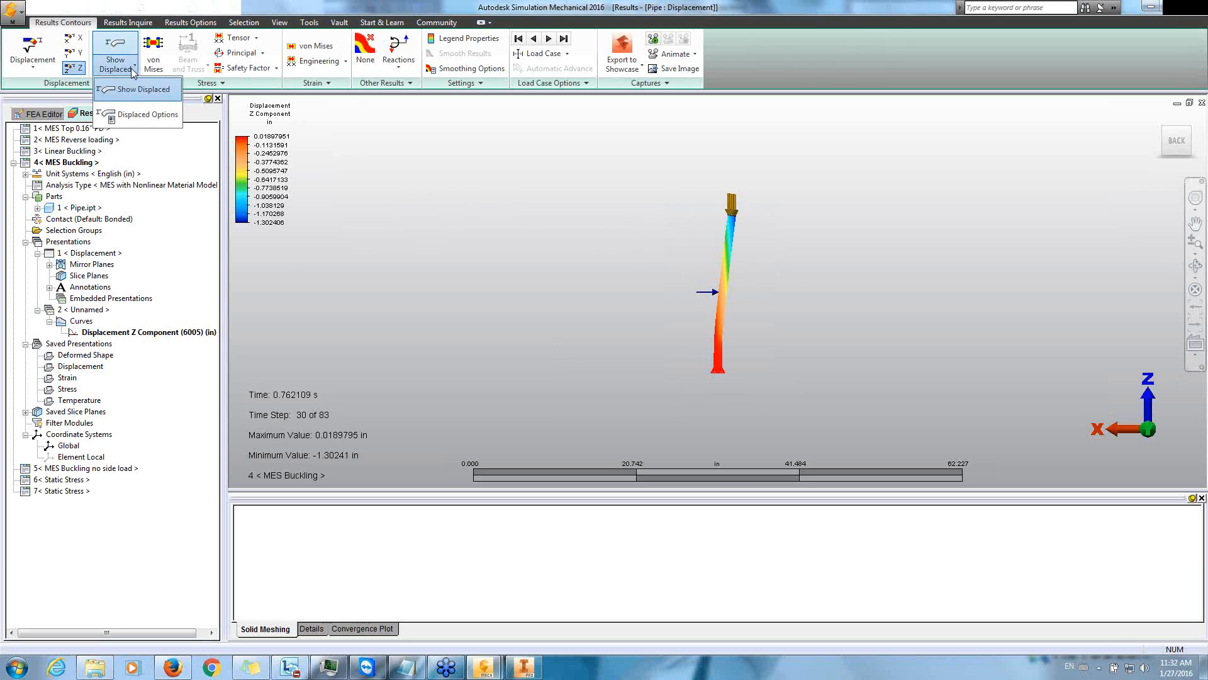
pyautogui.click(151, 115)
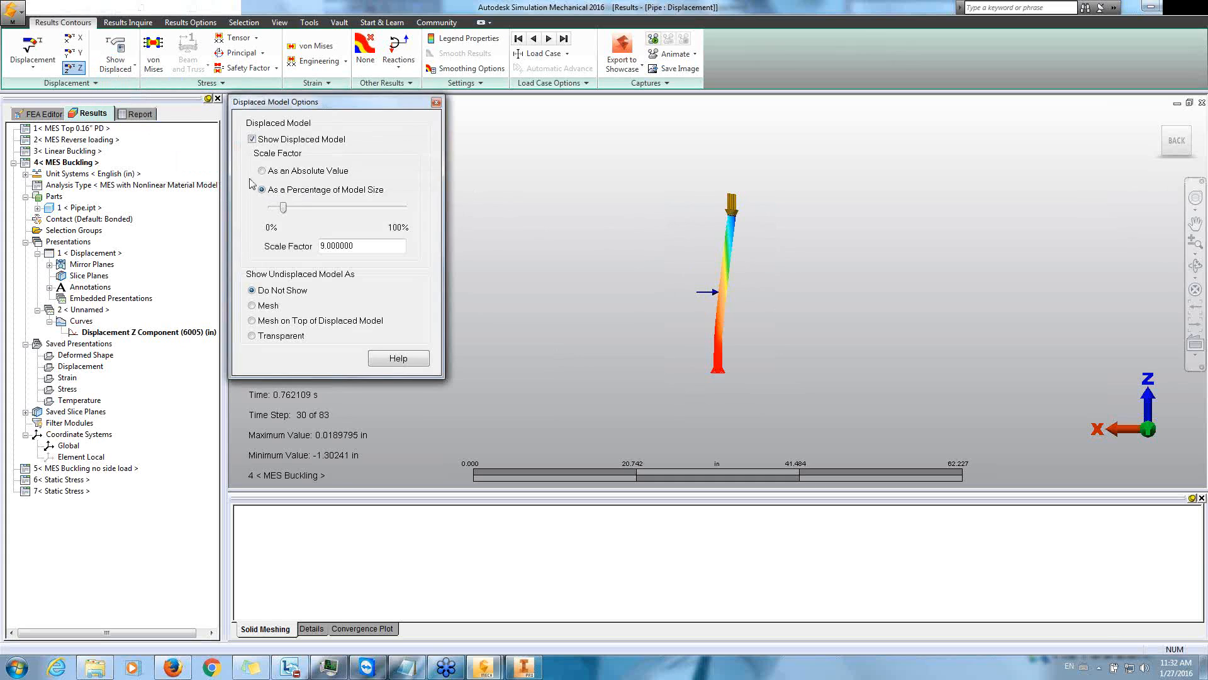
pyautogui.click(301, 172)
pyautogui.doubleClick(381, 247)
pyautogui.write('1')
pyautogui.press('Return')
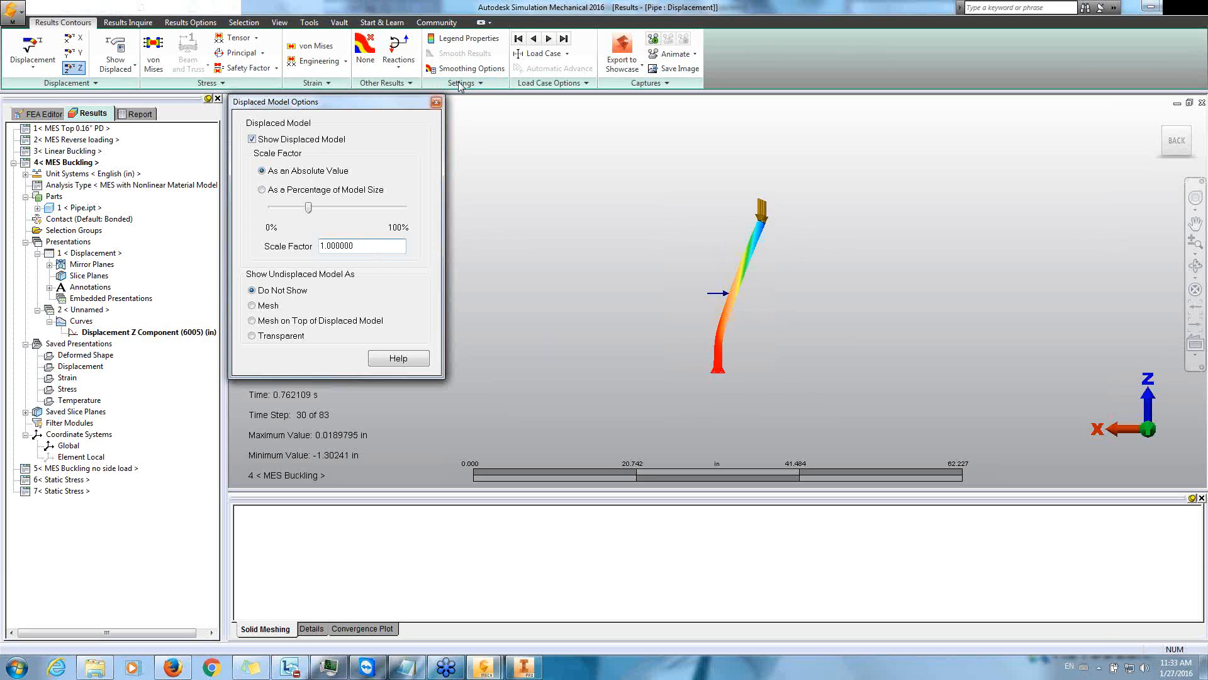
pyautogui.click(436, 102)
# Check the Make FEM export for the displaced pipe at the current time step, without saving a file
pyautogui.click(190, 22)
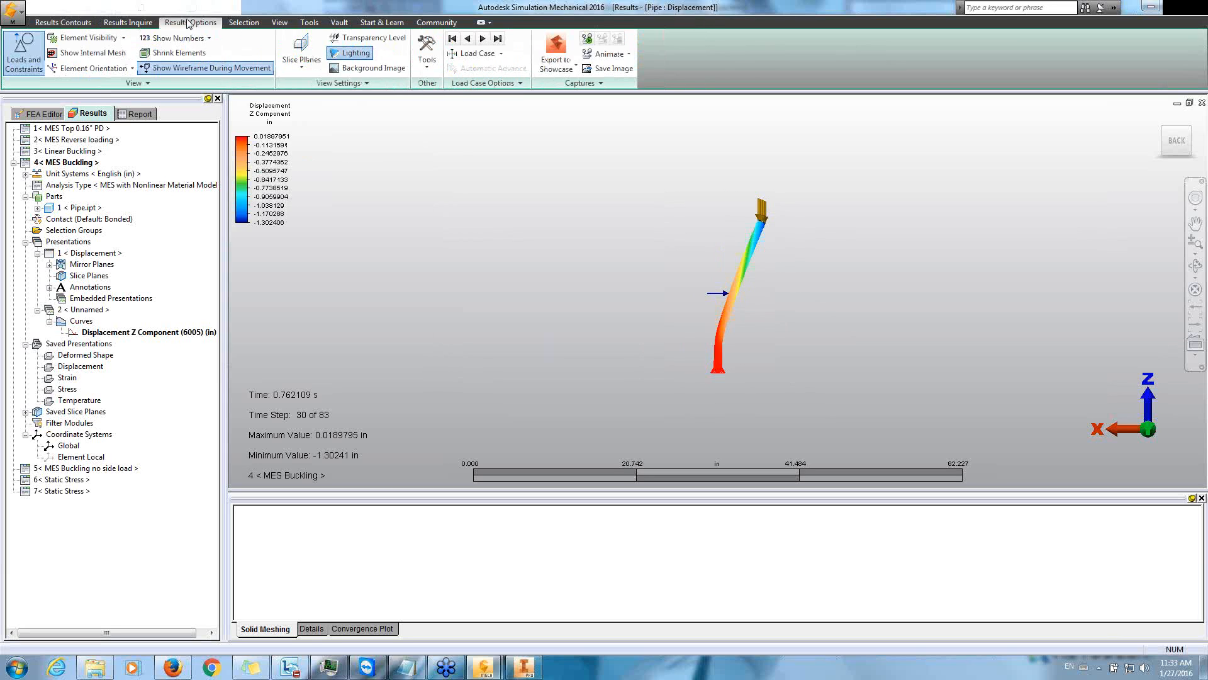
pyautogui.click(432, 68)
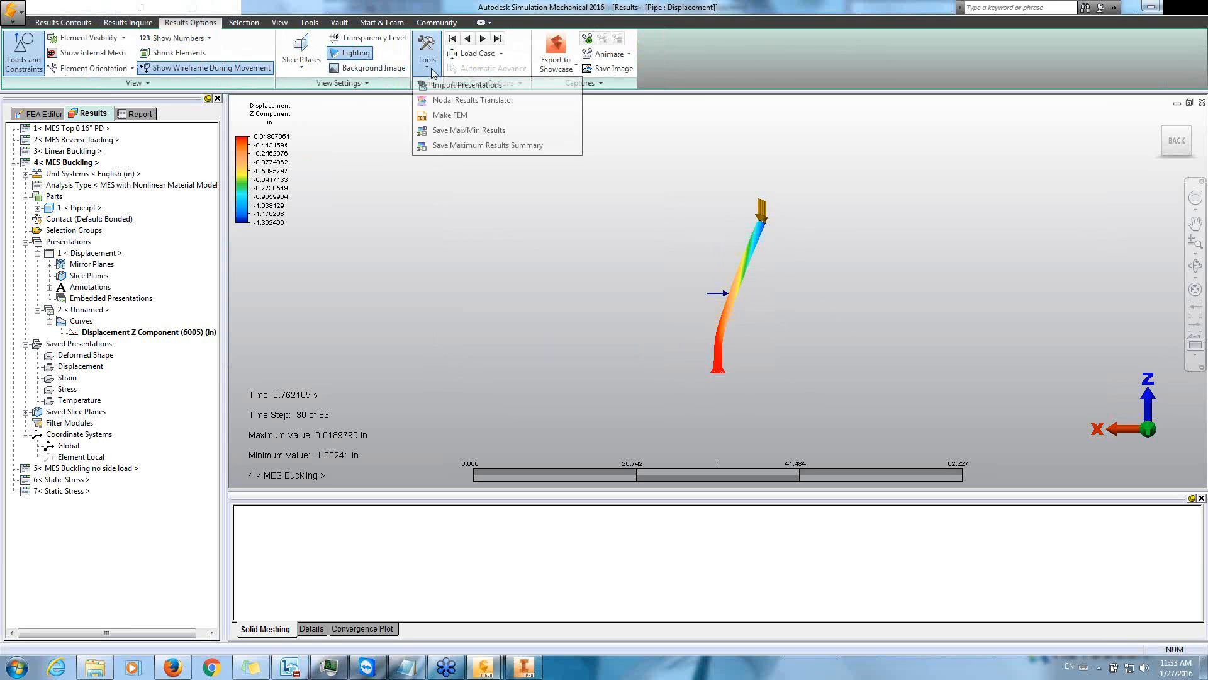
pyautogui.click(489, 117)
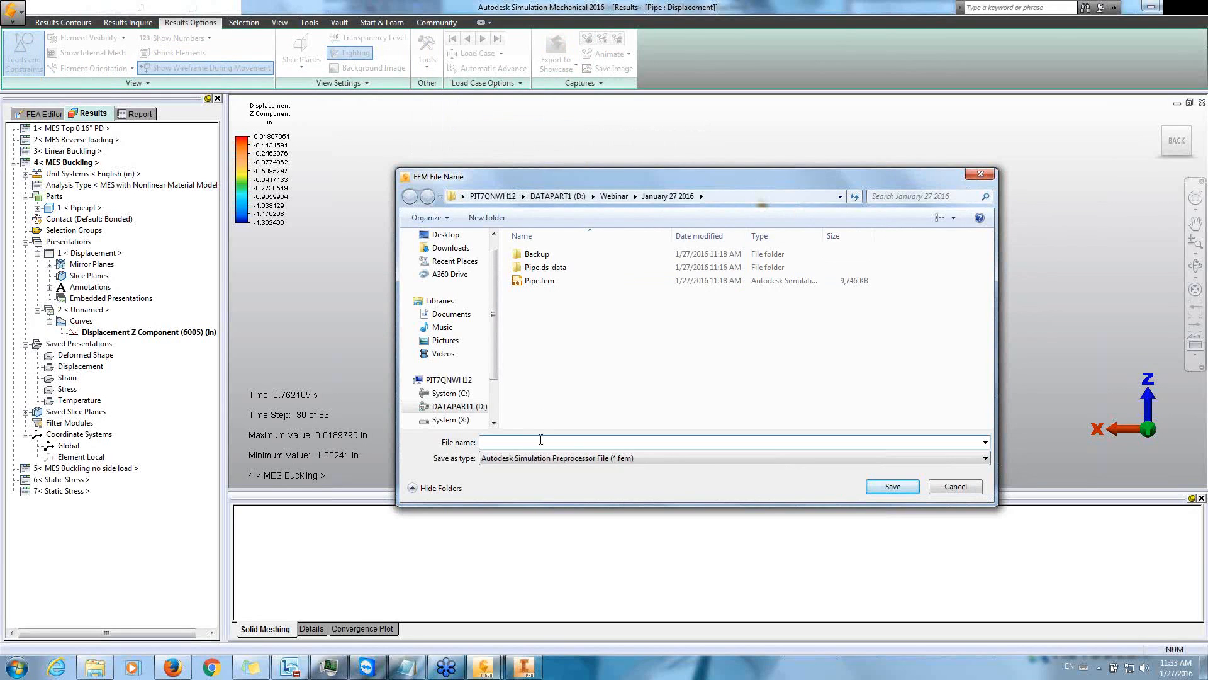
pyautogui.click(960, 486)
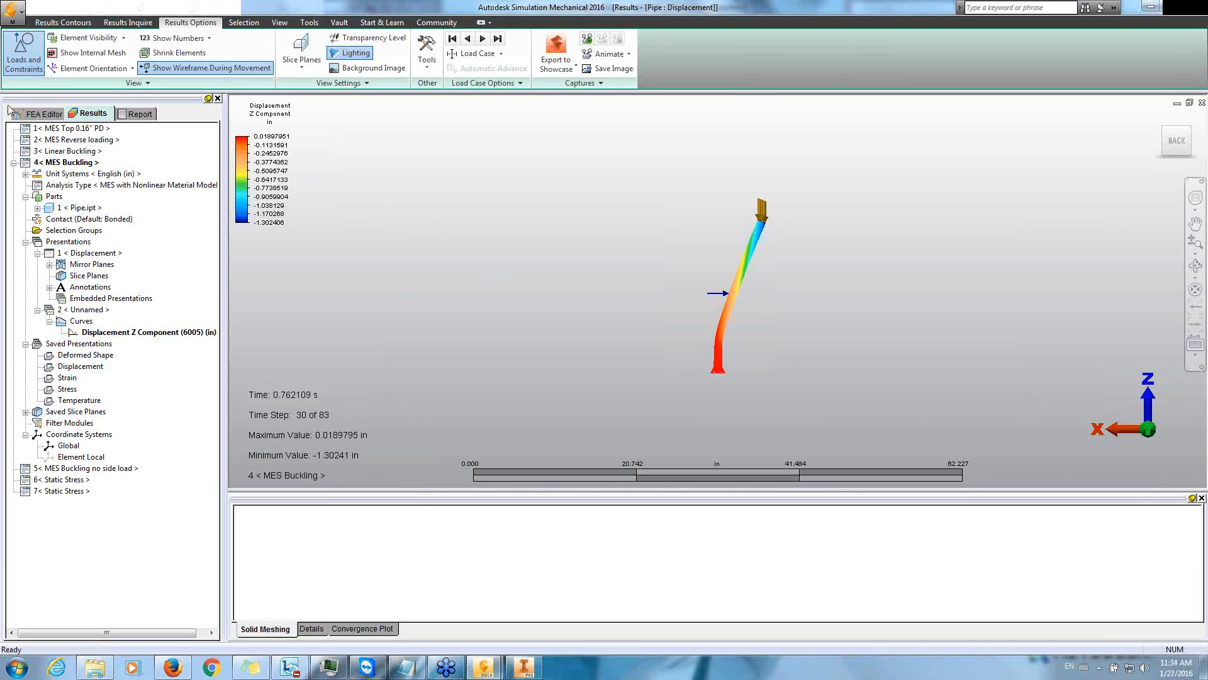
# Review the output options in the MES Buckling scenario's analysis parameters in the FEA Editor without changing them
pyautogui.click(32, 114)
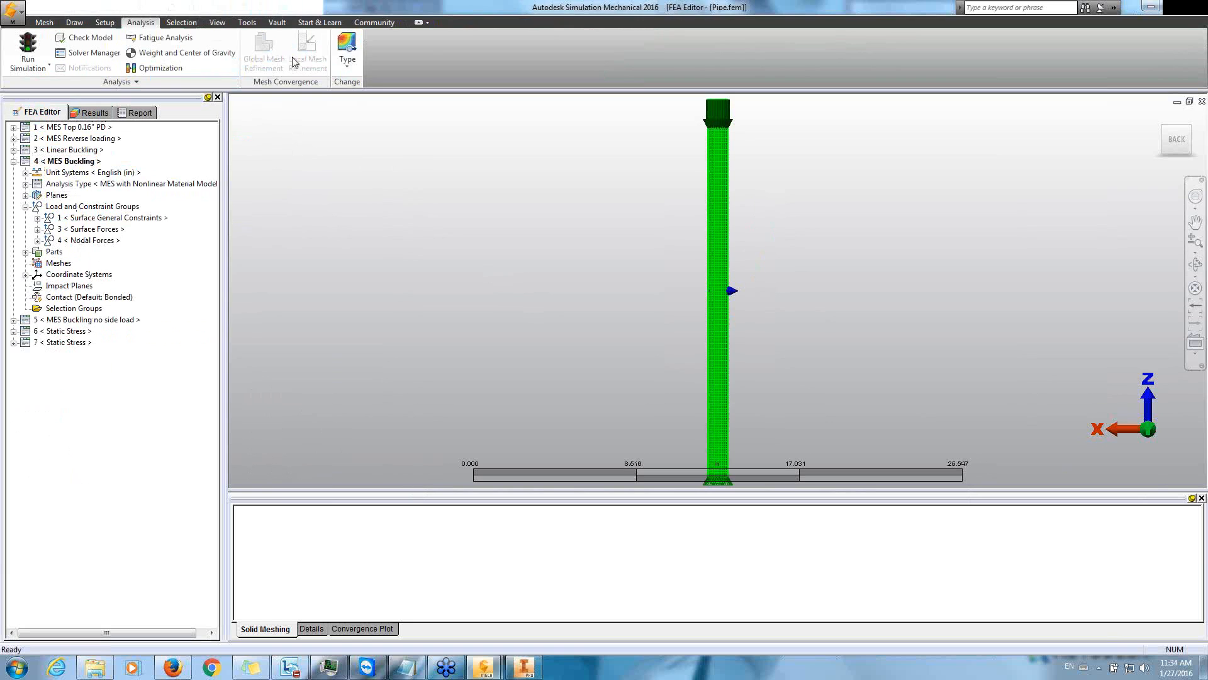
pyautogui.click(105, 24)
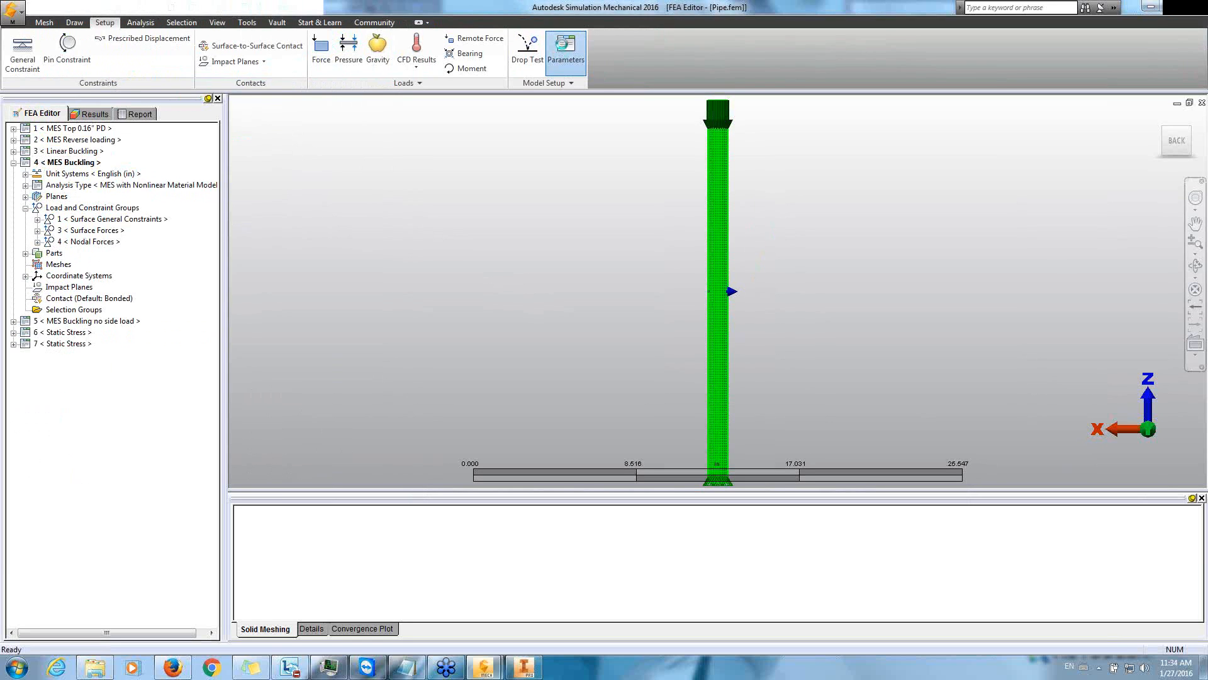
pyautogui.click(566, 51)
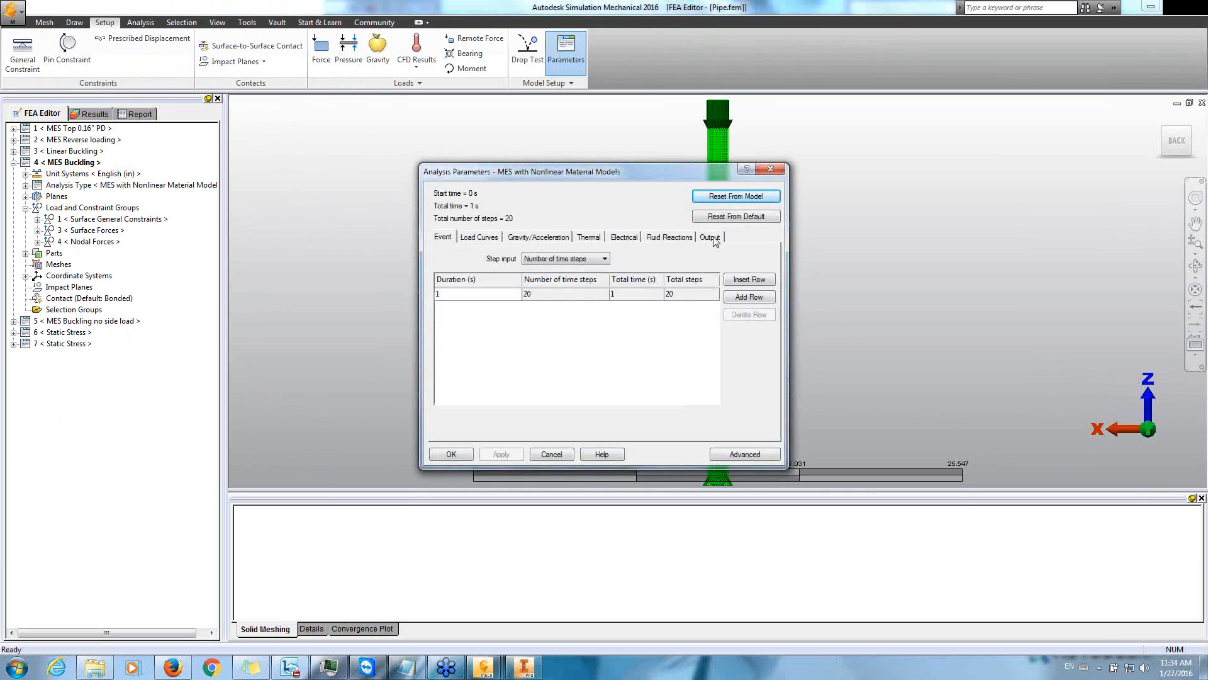
pyautogui.click(716, 241)
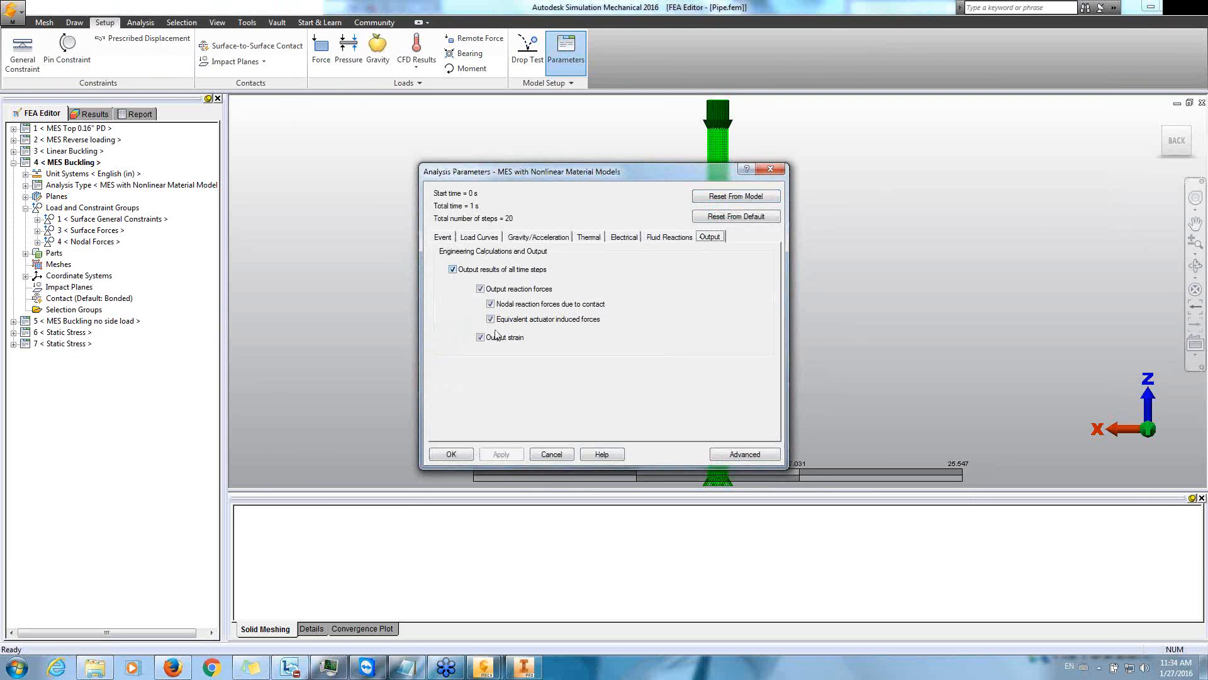
pyautogui.click(566, 454)
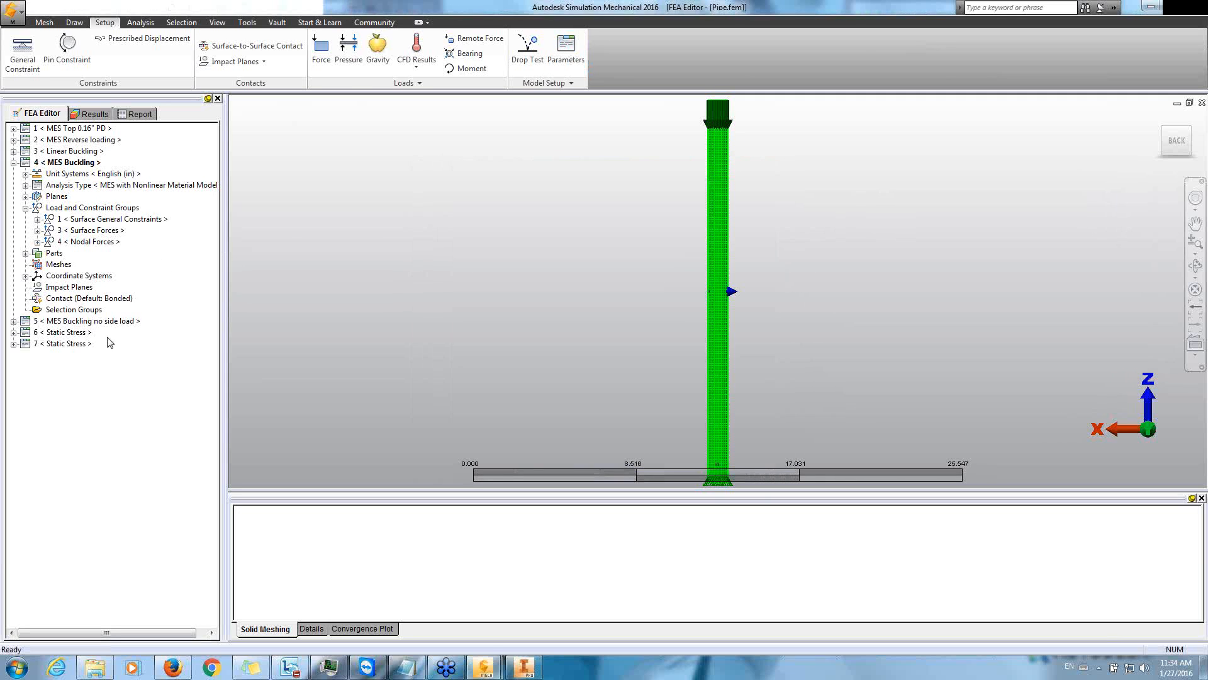
# Review the Z displacement graph for node 6005 in the results, and return to the full-size displacement contour
pyautogui.click(90, 113)
pyautogui.doubleClick(97, 310)
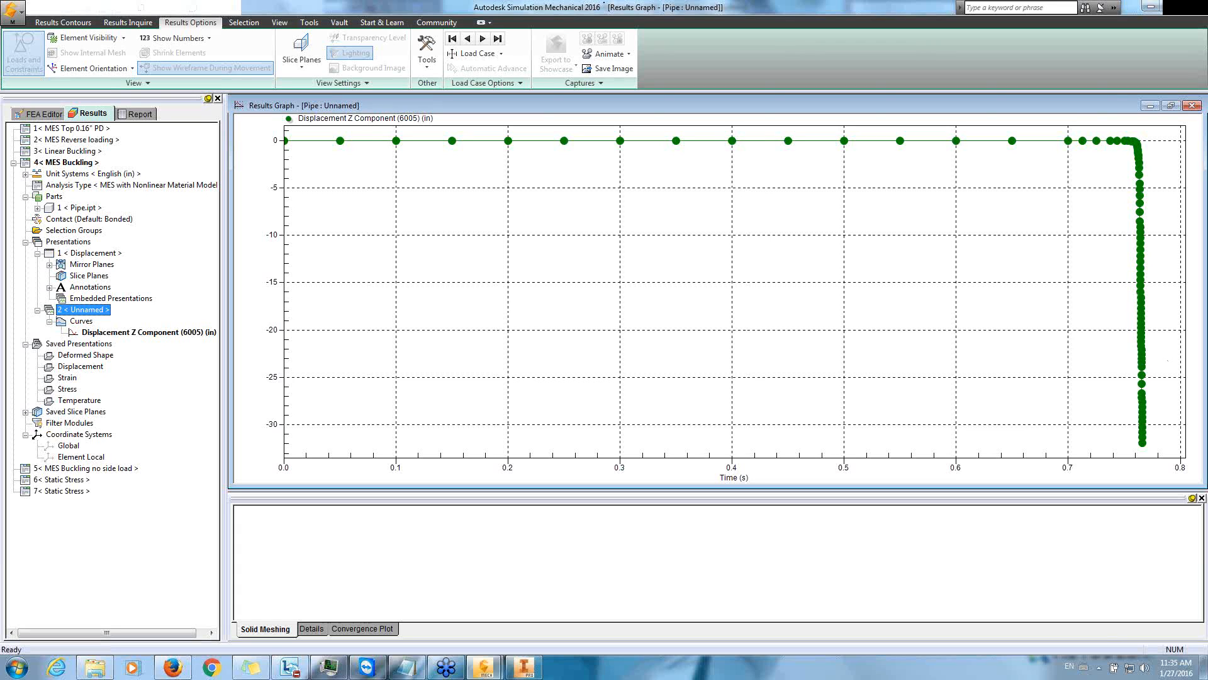
pyautogui.click(1150, 106)
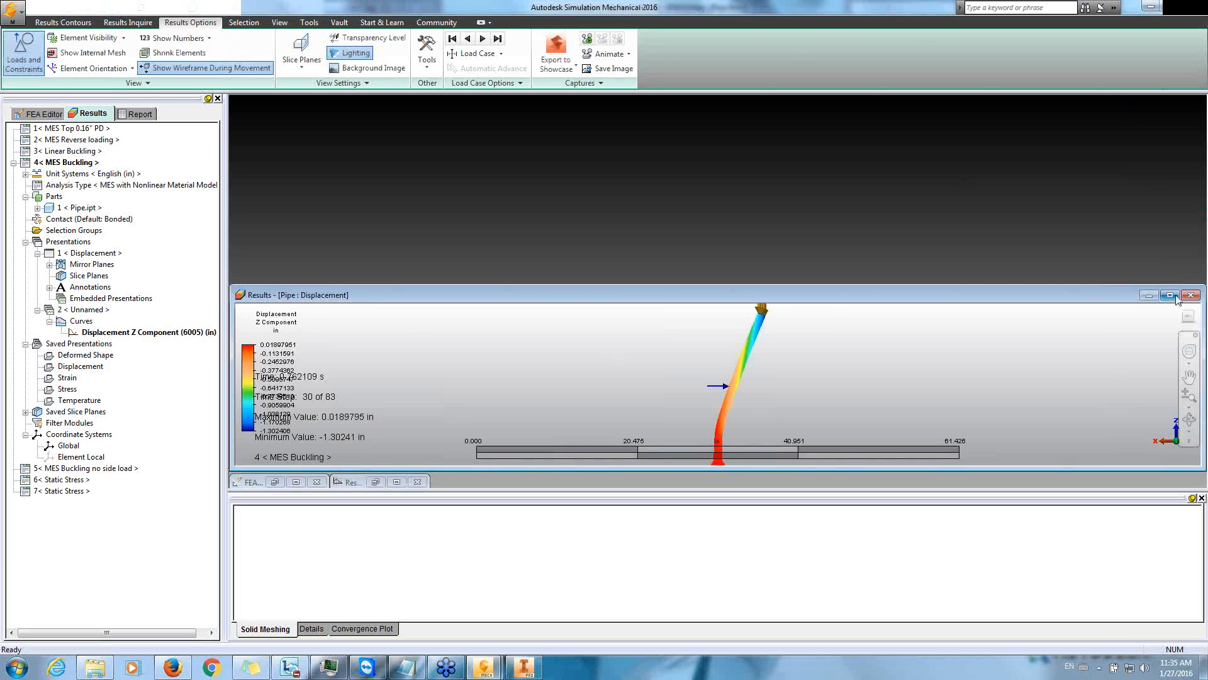
pyautogui.click(1170, 295)
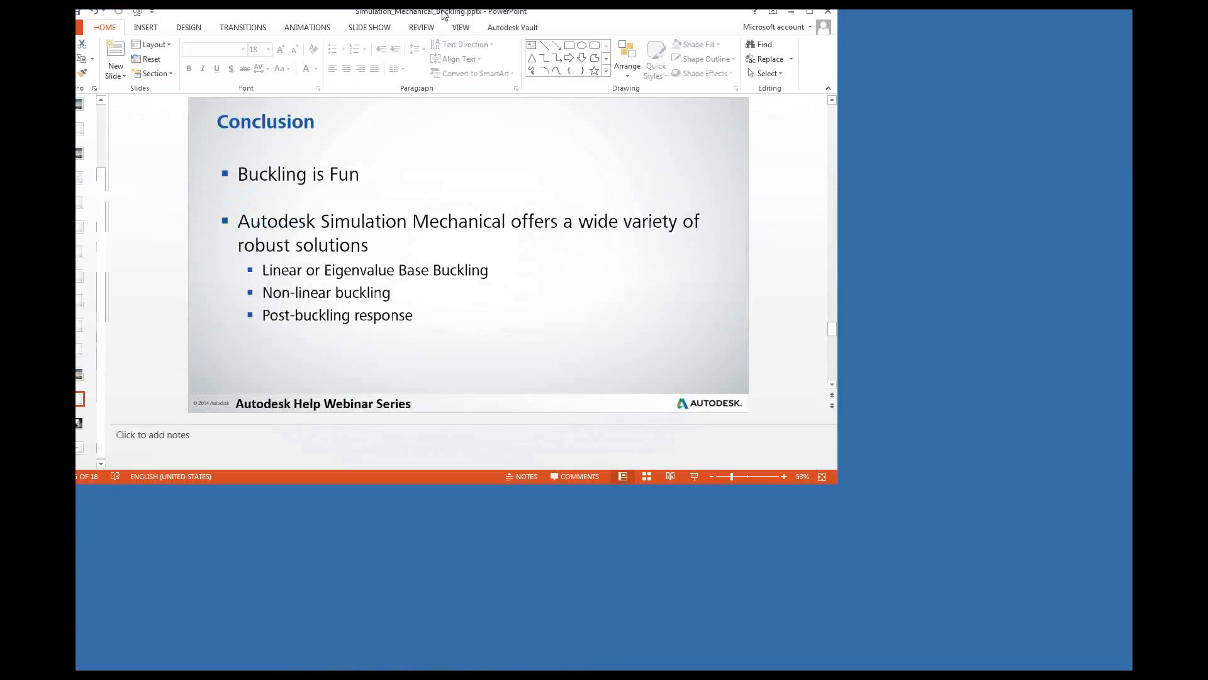
# Maximize the PowerPoint window of the Simulation_Mechanical_Buckling.pptx presentation showing the Conclusion slide
pyautogui.moveTo(442, 11); pyautogui.dragTo(444, 9)
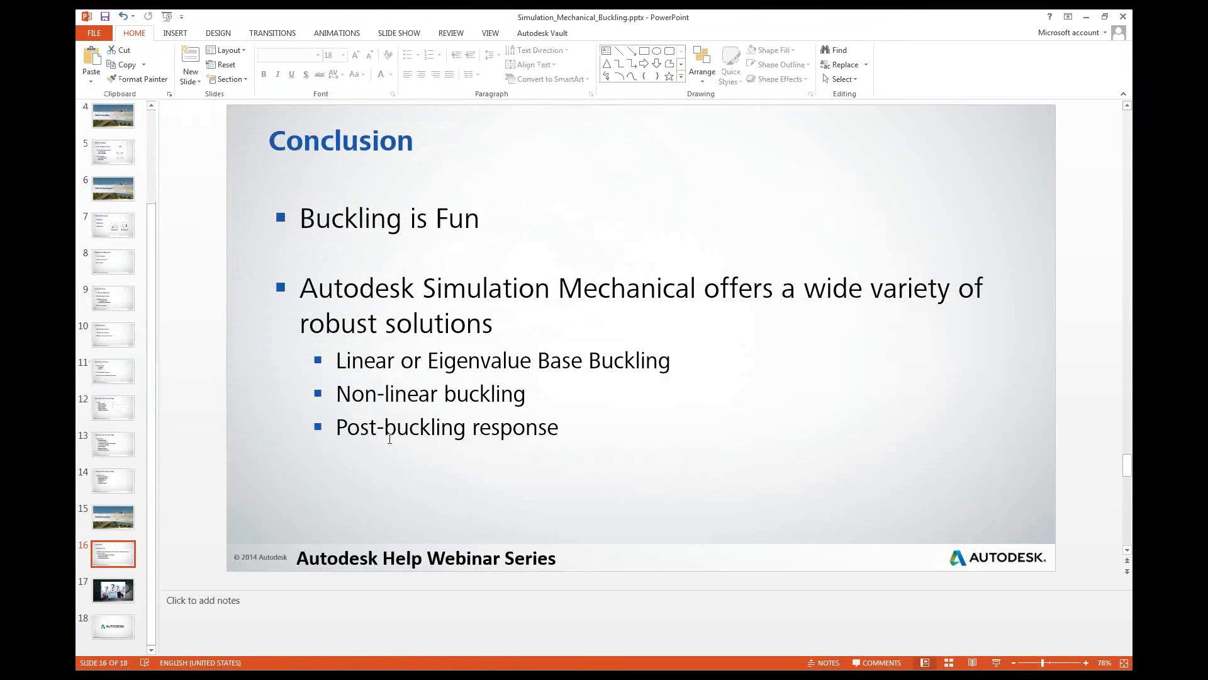